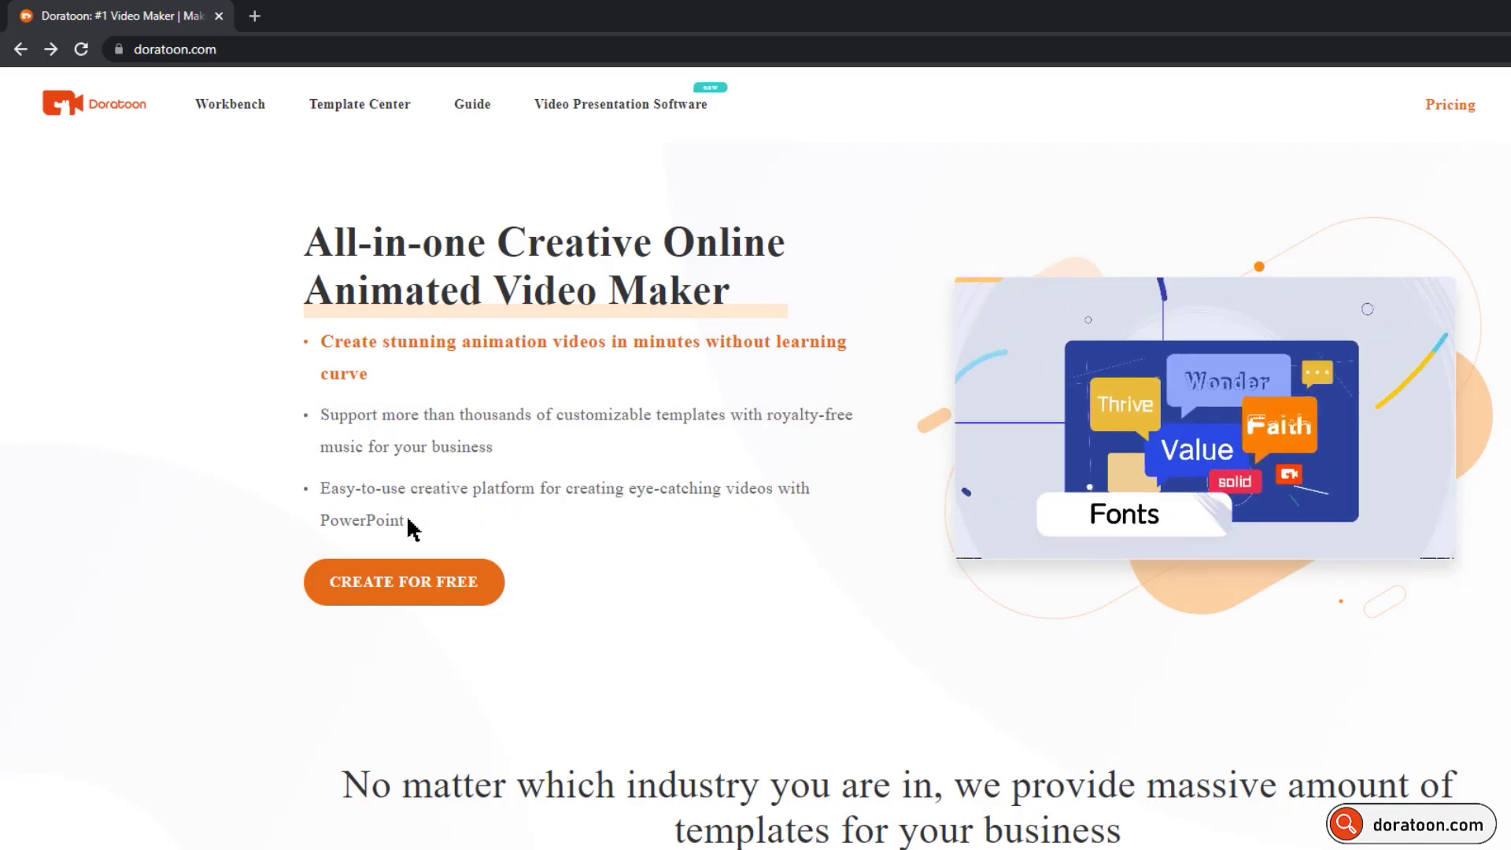
- Preview the Knowledge and Marketing template categories on the Doratoon homepage
scroll(652, 473, down, 5)
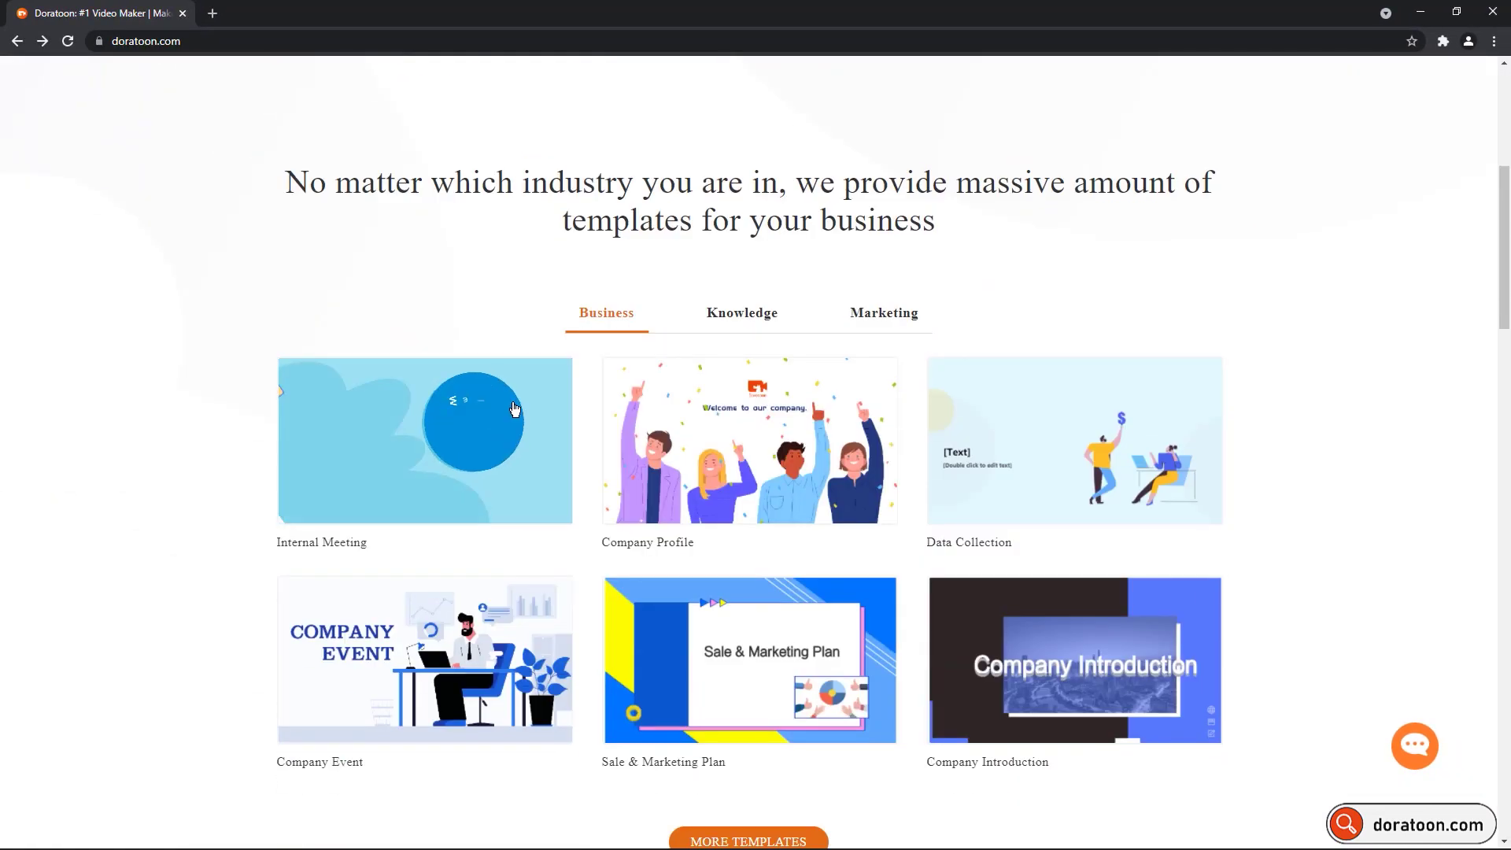
click(737, 319)
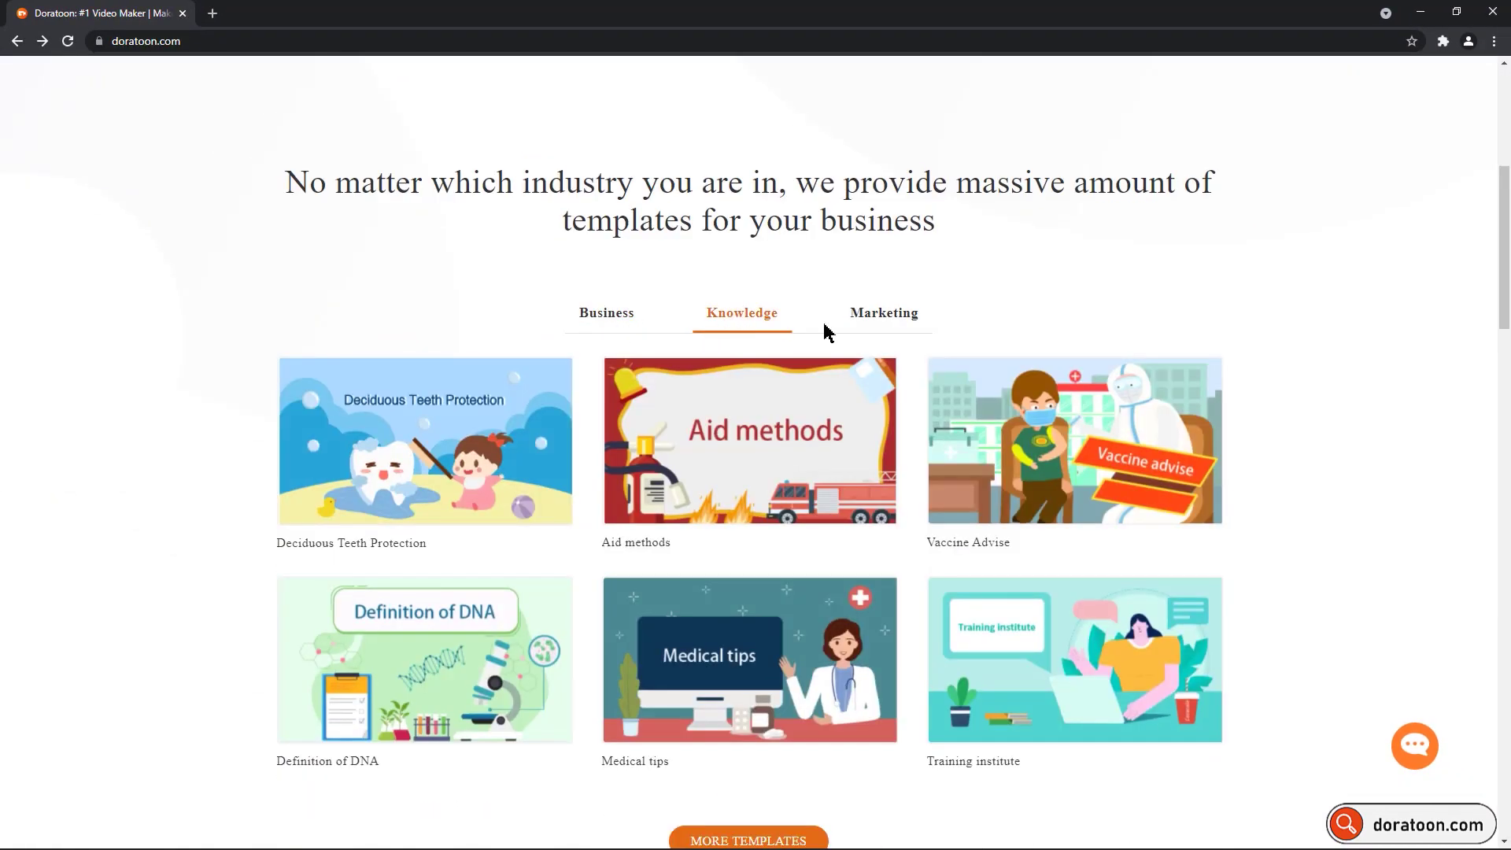
click(886, 315)
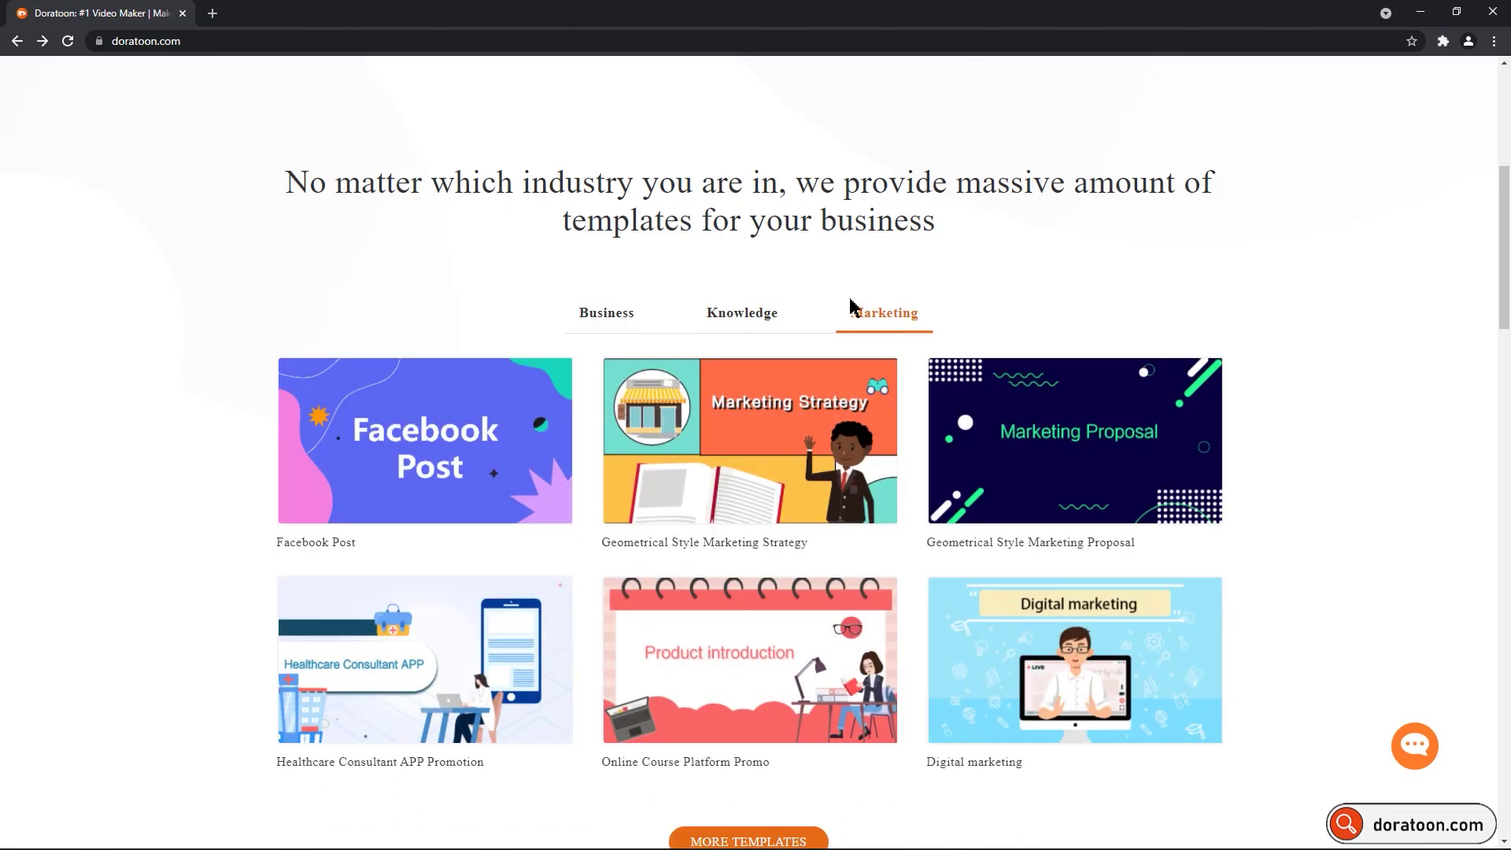
- View the A.I. dubbing, Smart subtitling and PPT-video conversion demos, then go to Workbench
scroll(787, 551, down, 8)
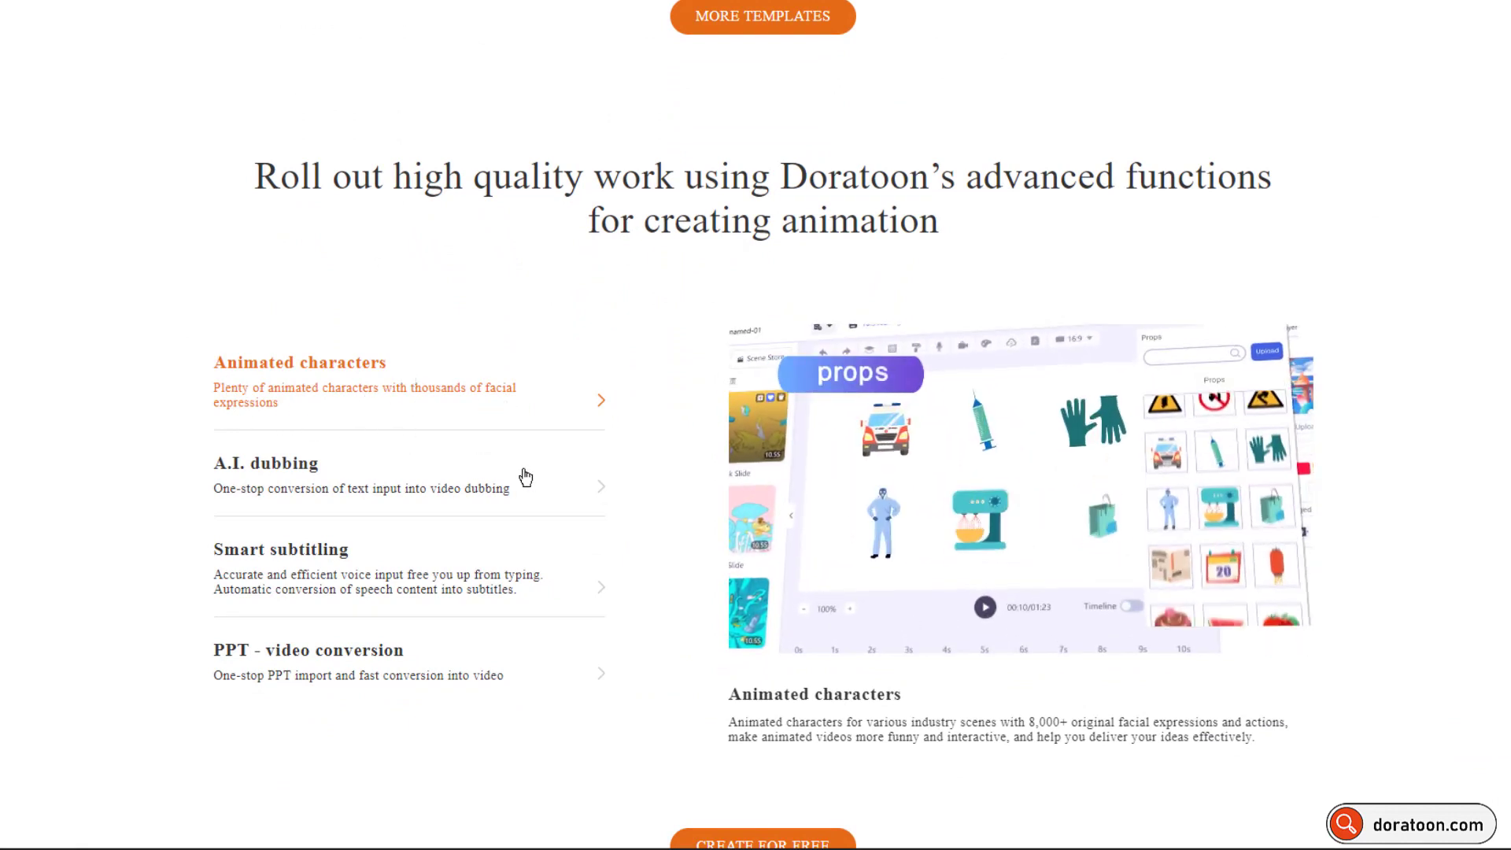
click(606, 496)
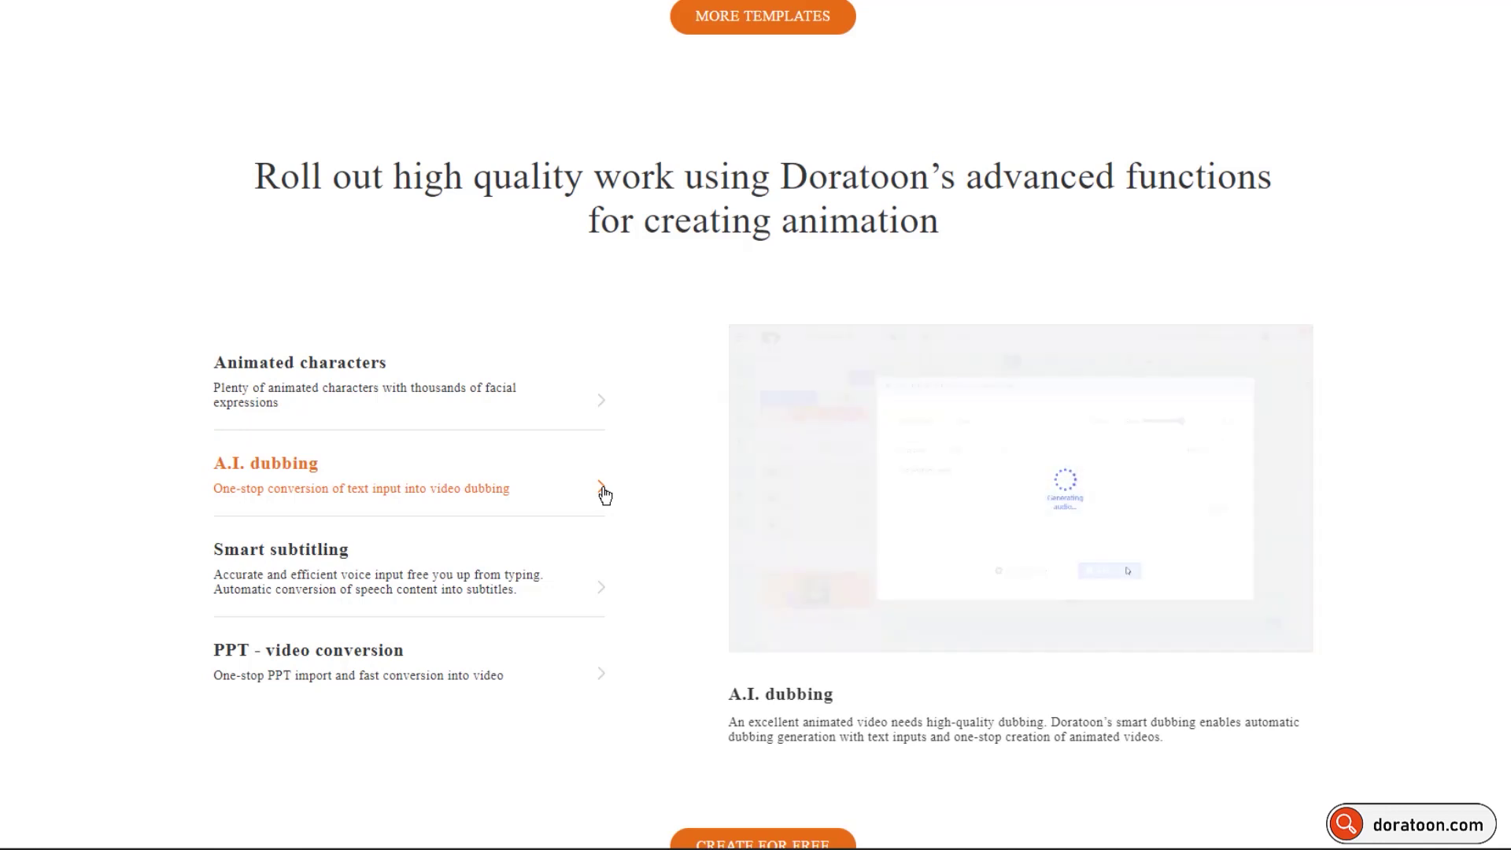
click(606, 596)
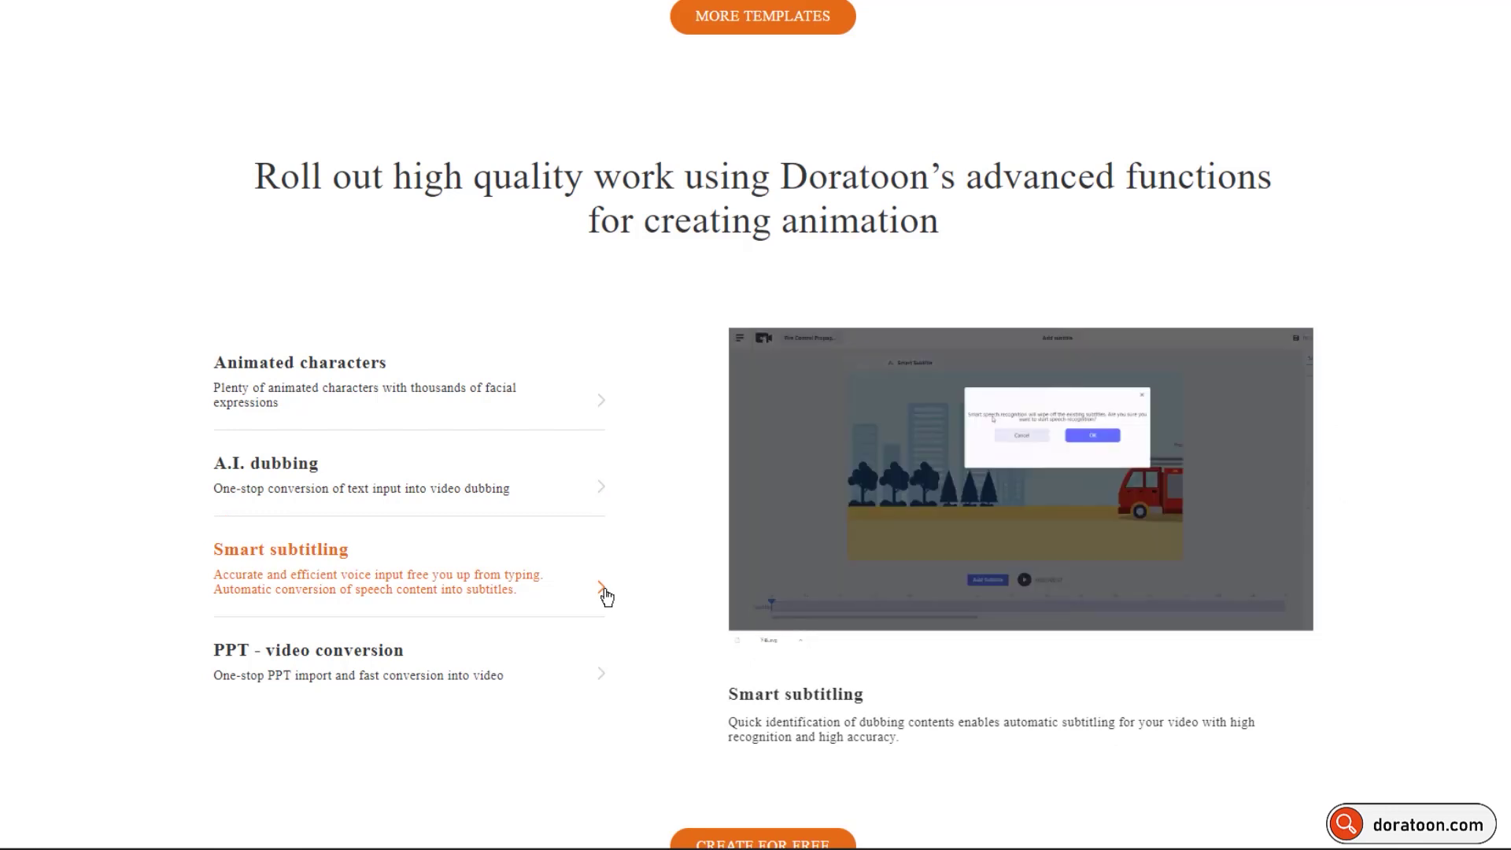
click(607, 678)
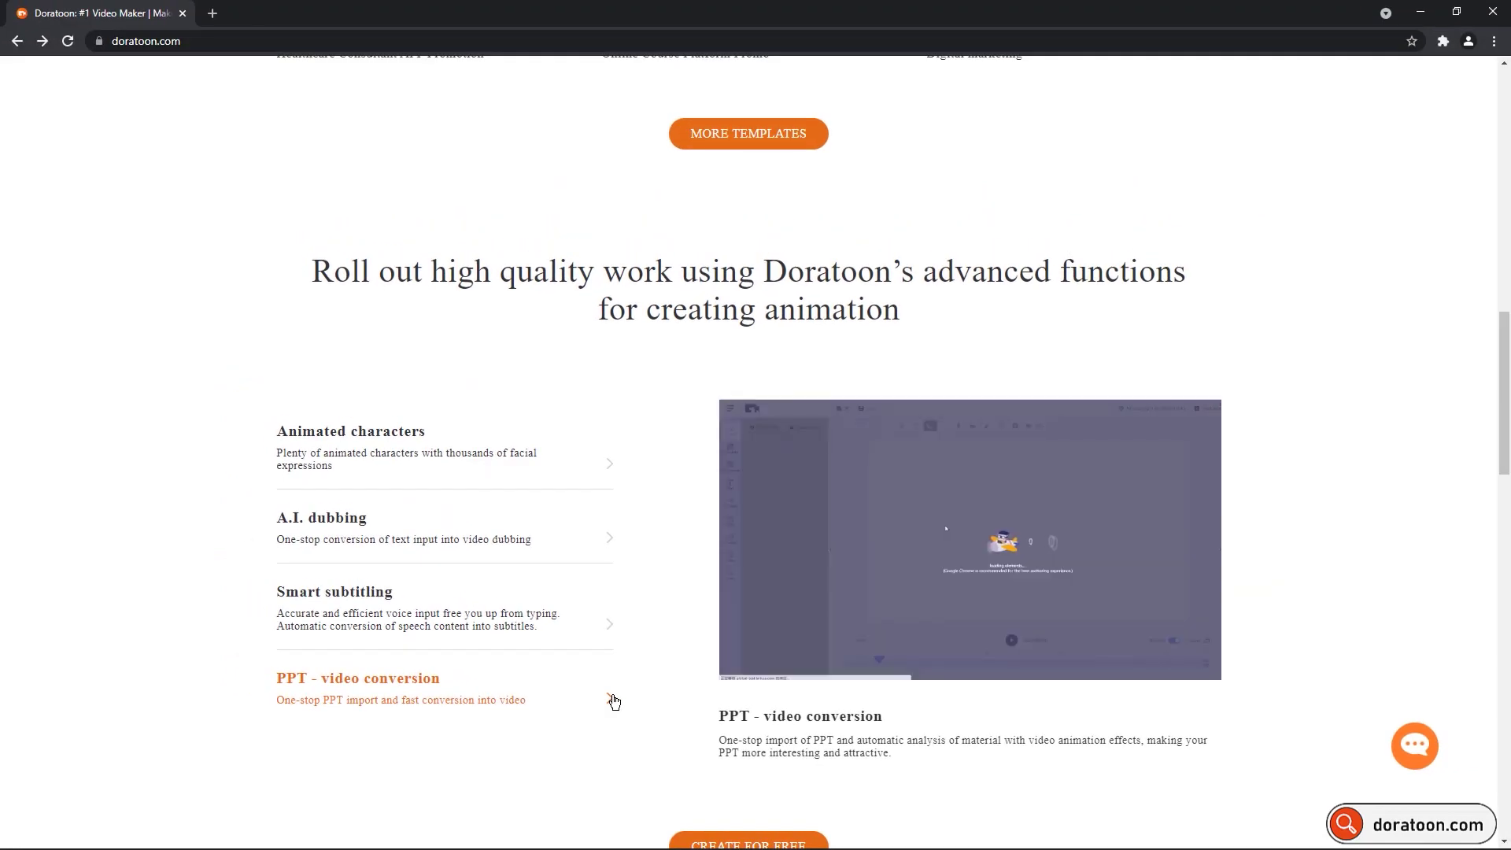
scroll(612, 700, up, 15)
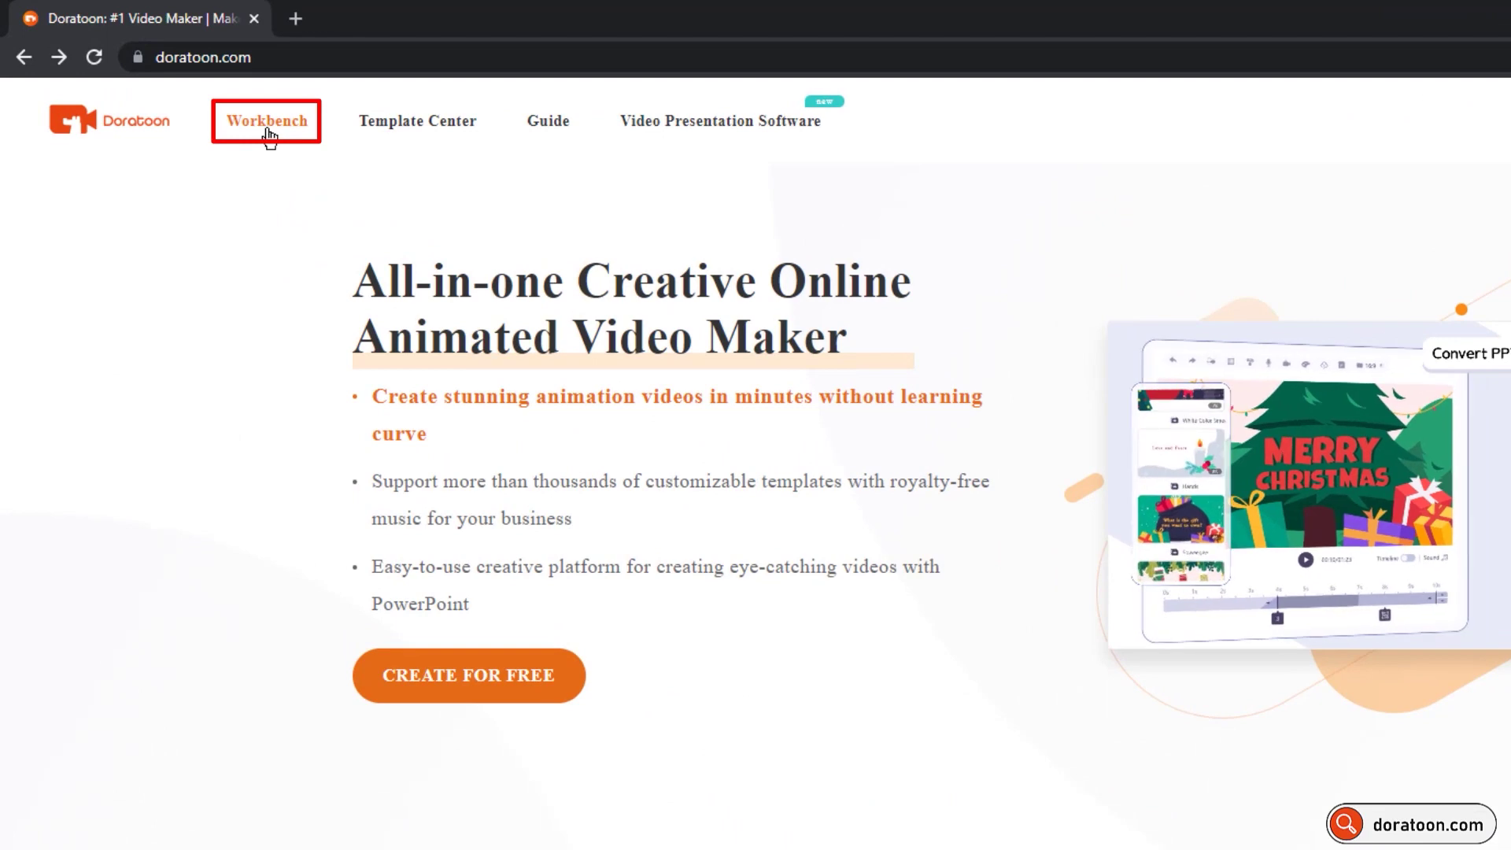
click(269, 132)
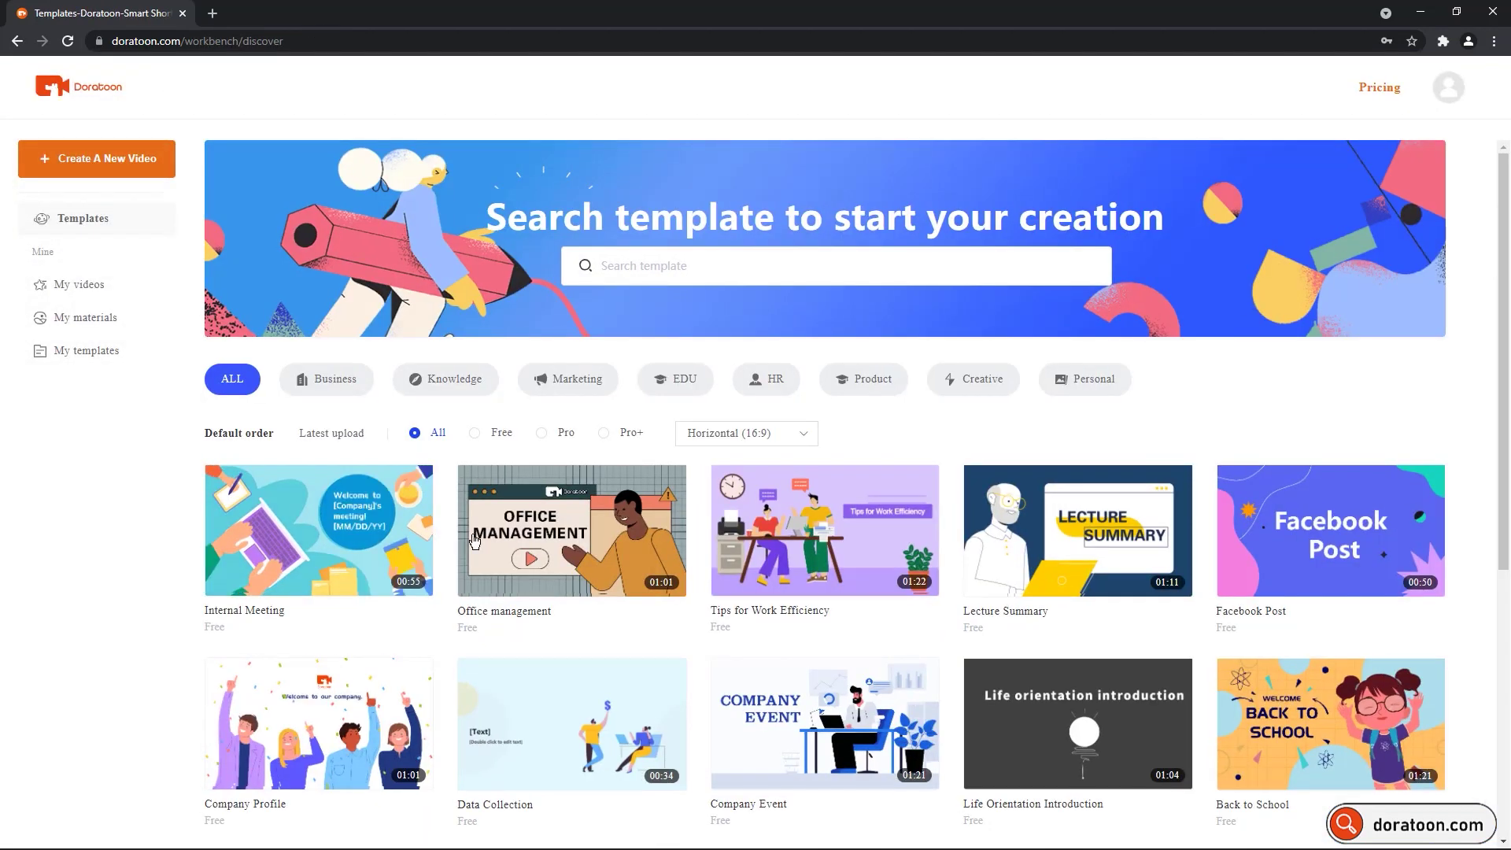
- Log in, then scroll down through the Free, PRO and PRO+ template grid and back up
mouse_move(294, 496)
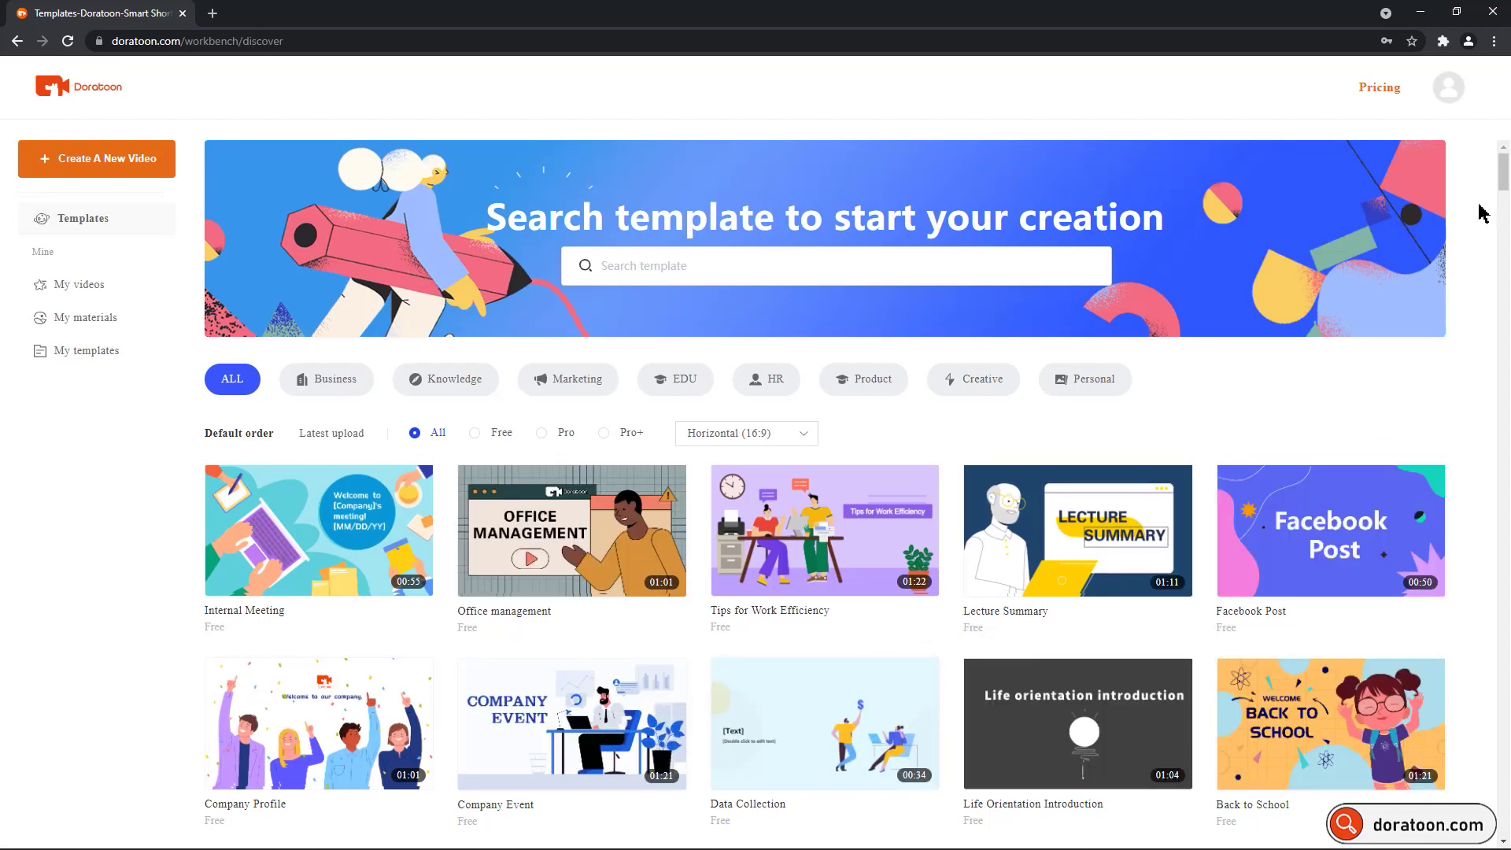
scroll(1502, 186, down, 15)
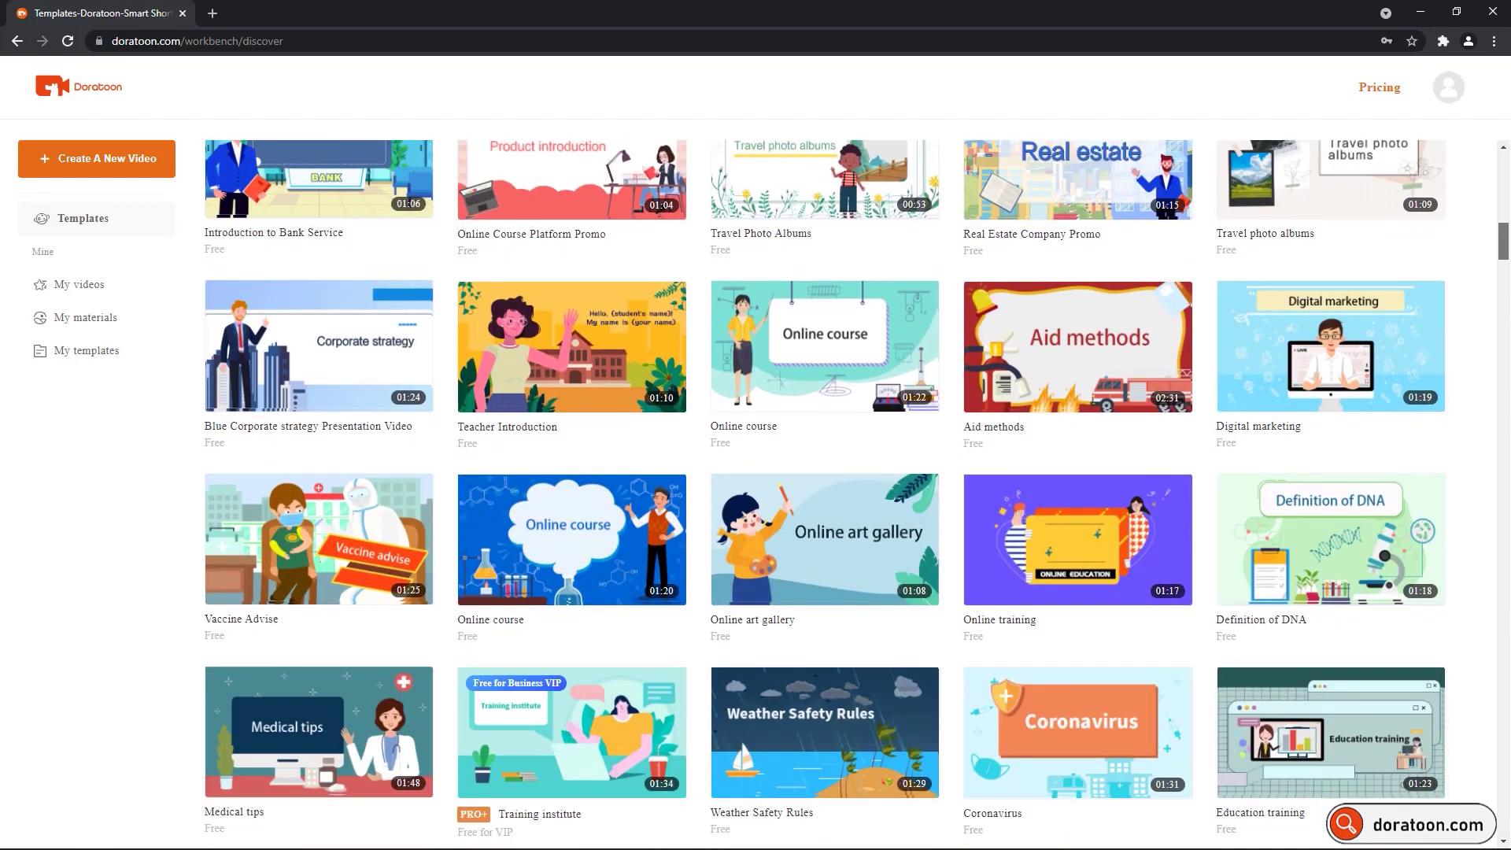
scroll(857, 495, down, 20)
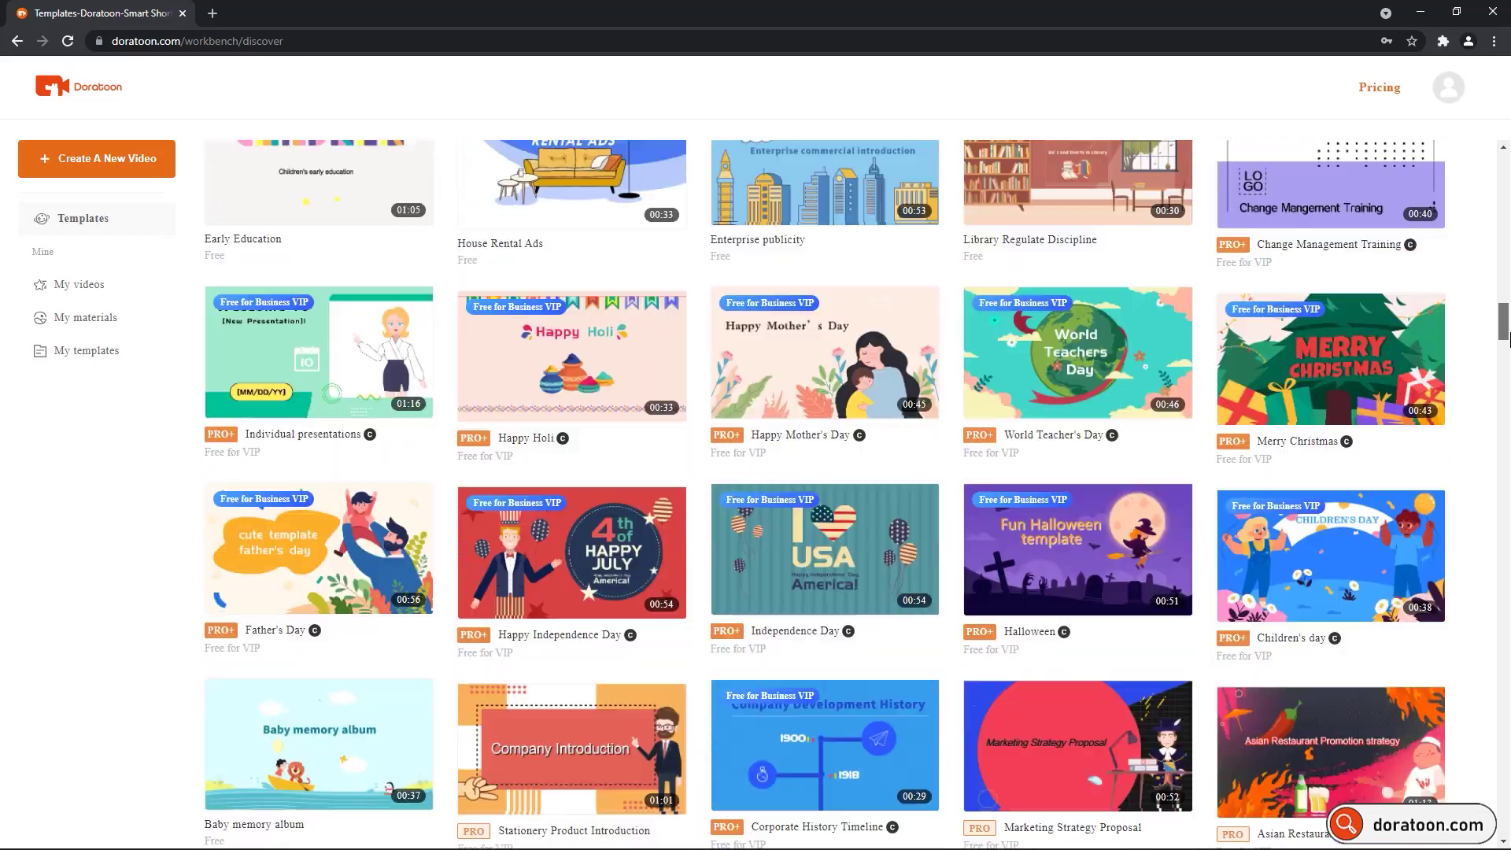
scroll(1508, 440, down, 20)
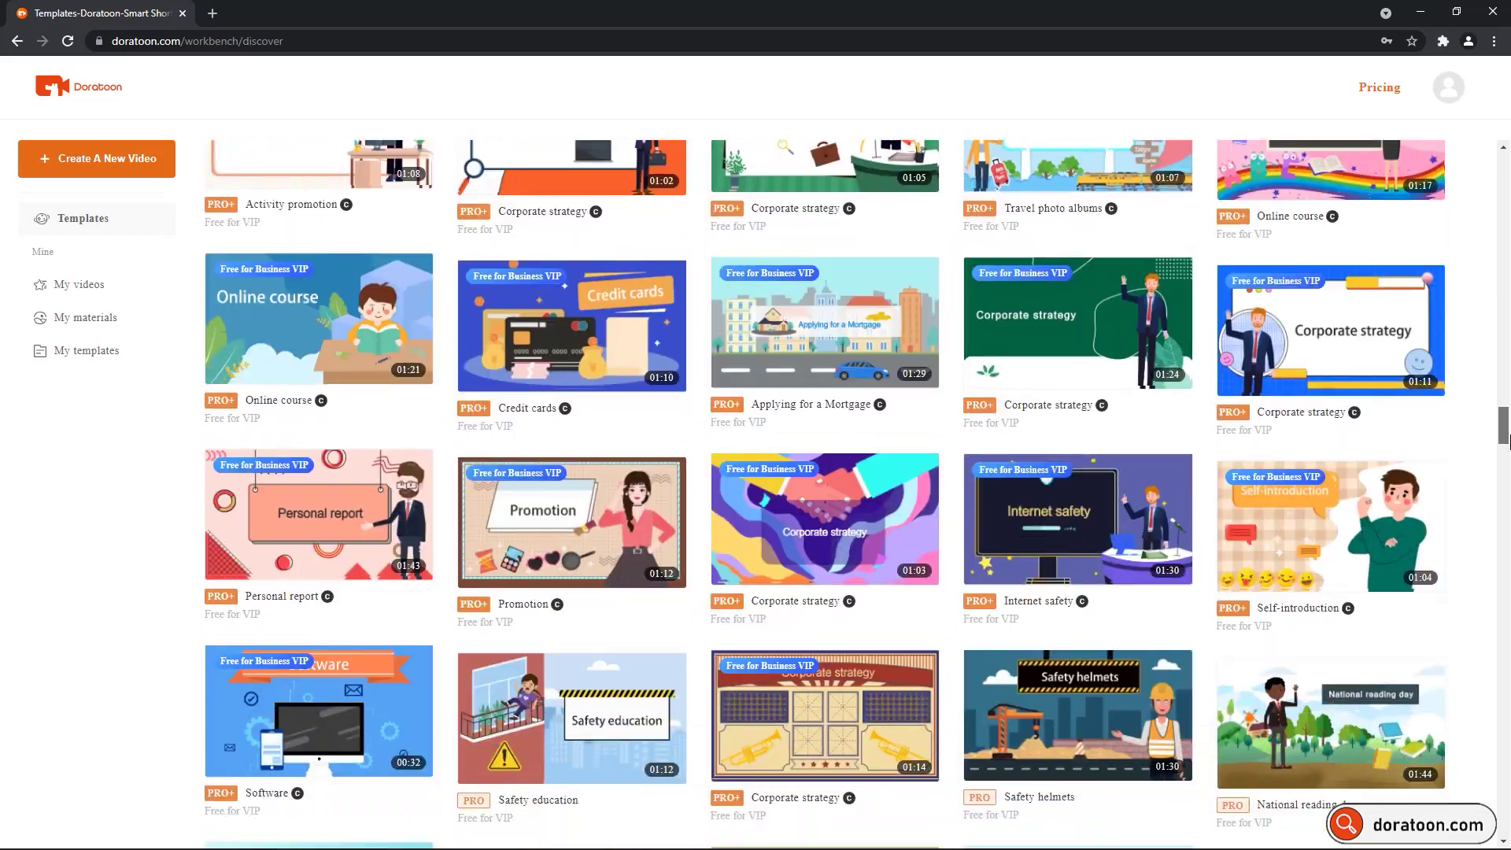
drag(1509, 441, 1508, 185)
mouse_move(788, 505)
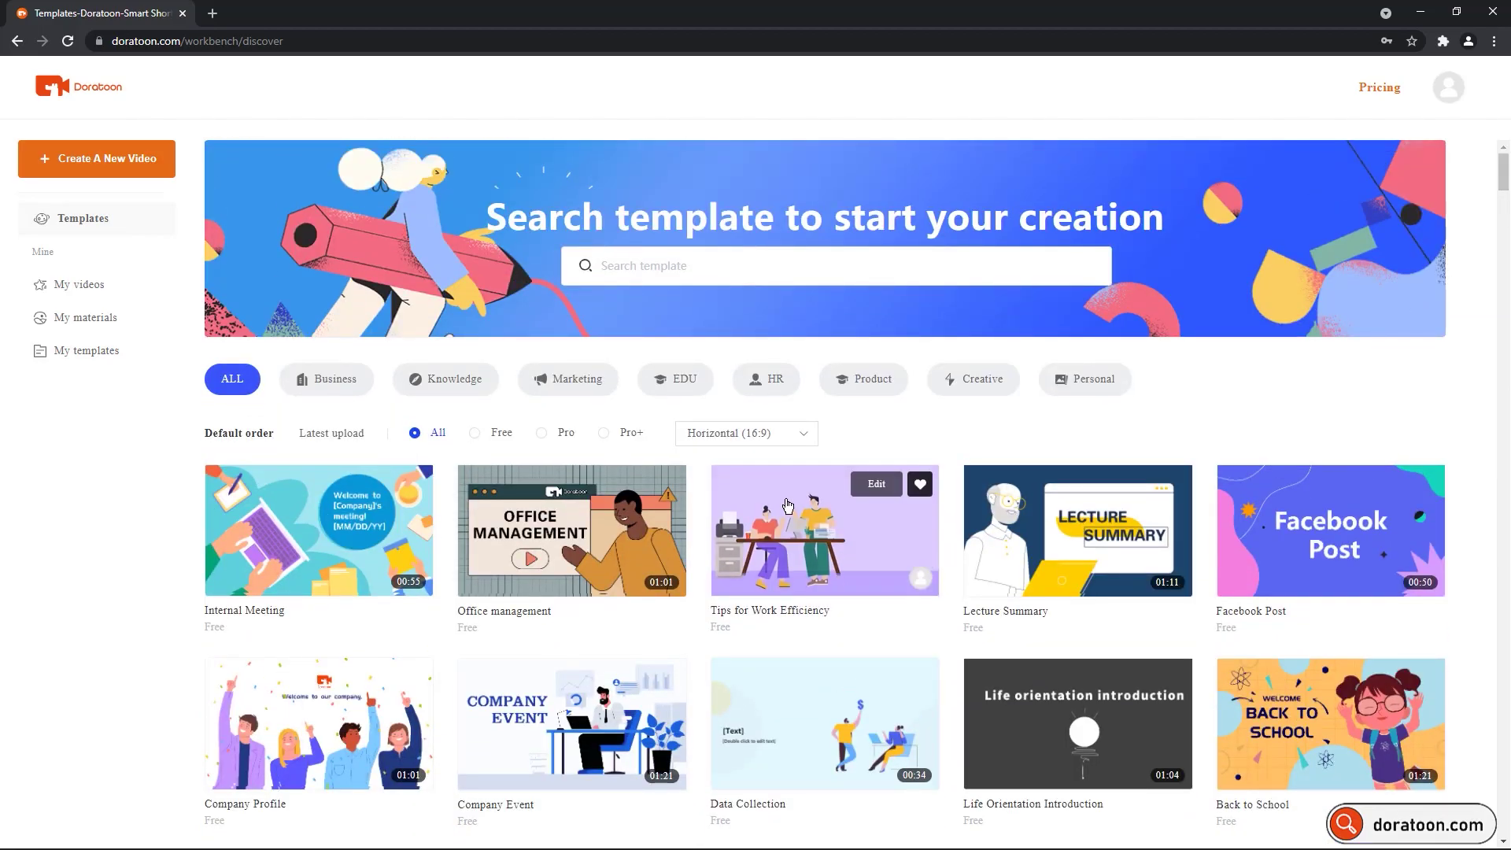
- Step through the Business, Knowledge, Marketing, EDU and HR categories to Product
click(331, 386)
click(454, 186)
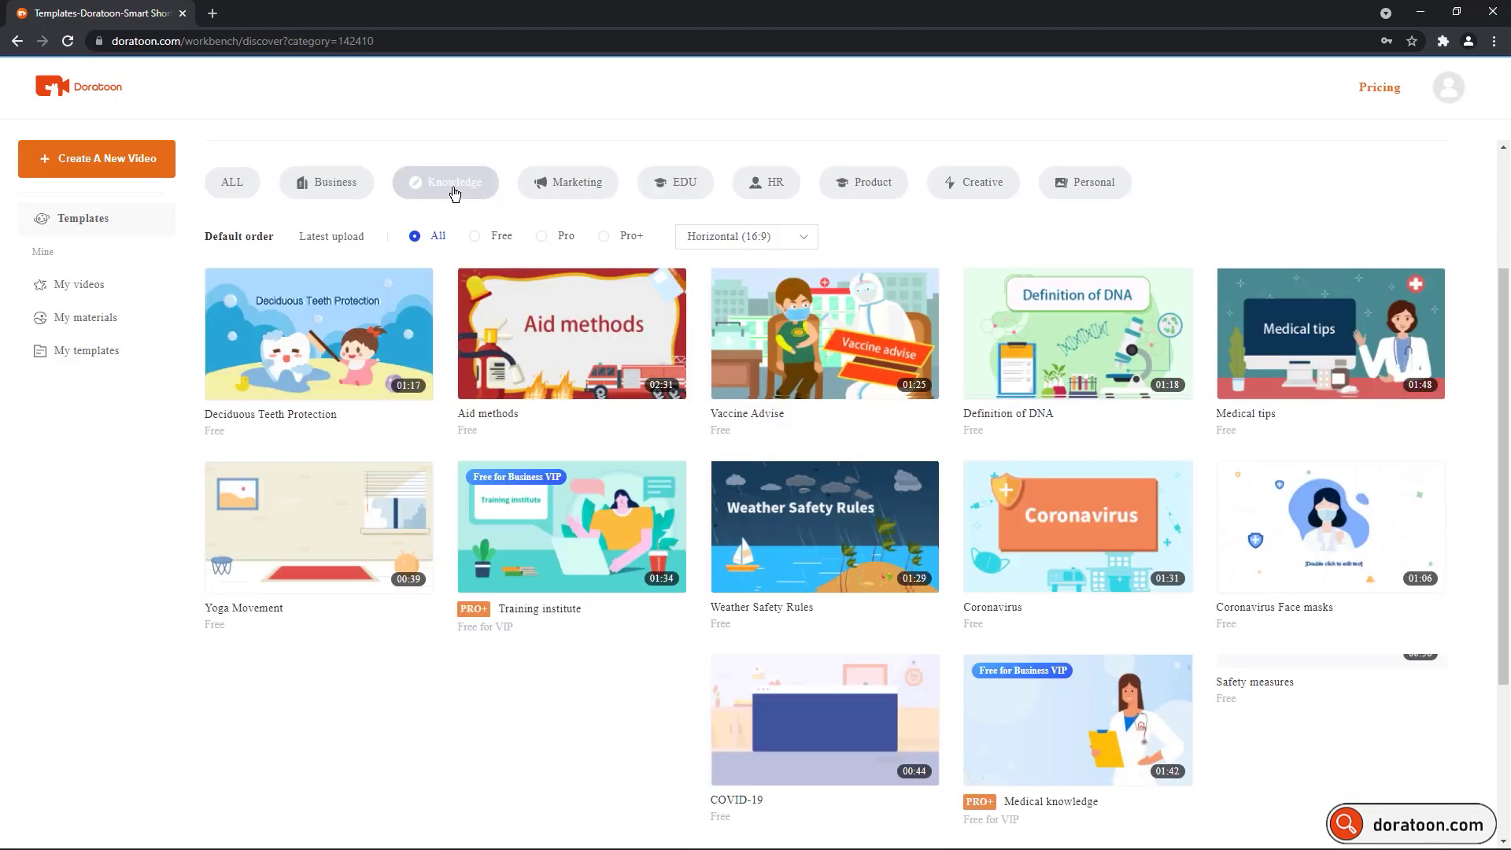
click(596, 189)
click(677, 187)
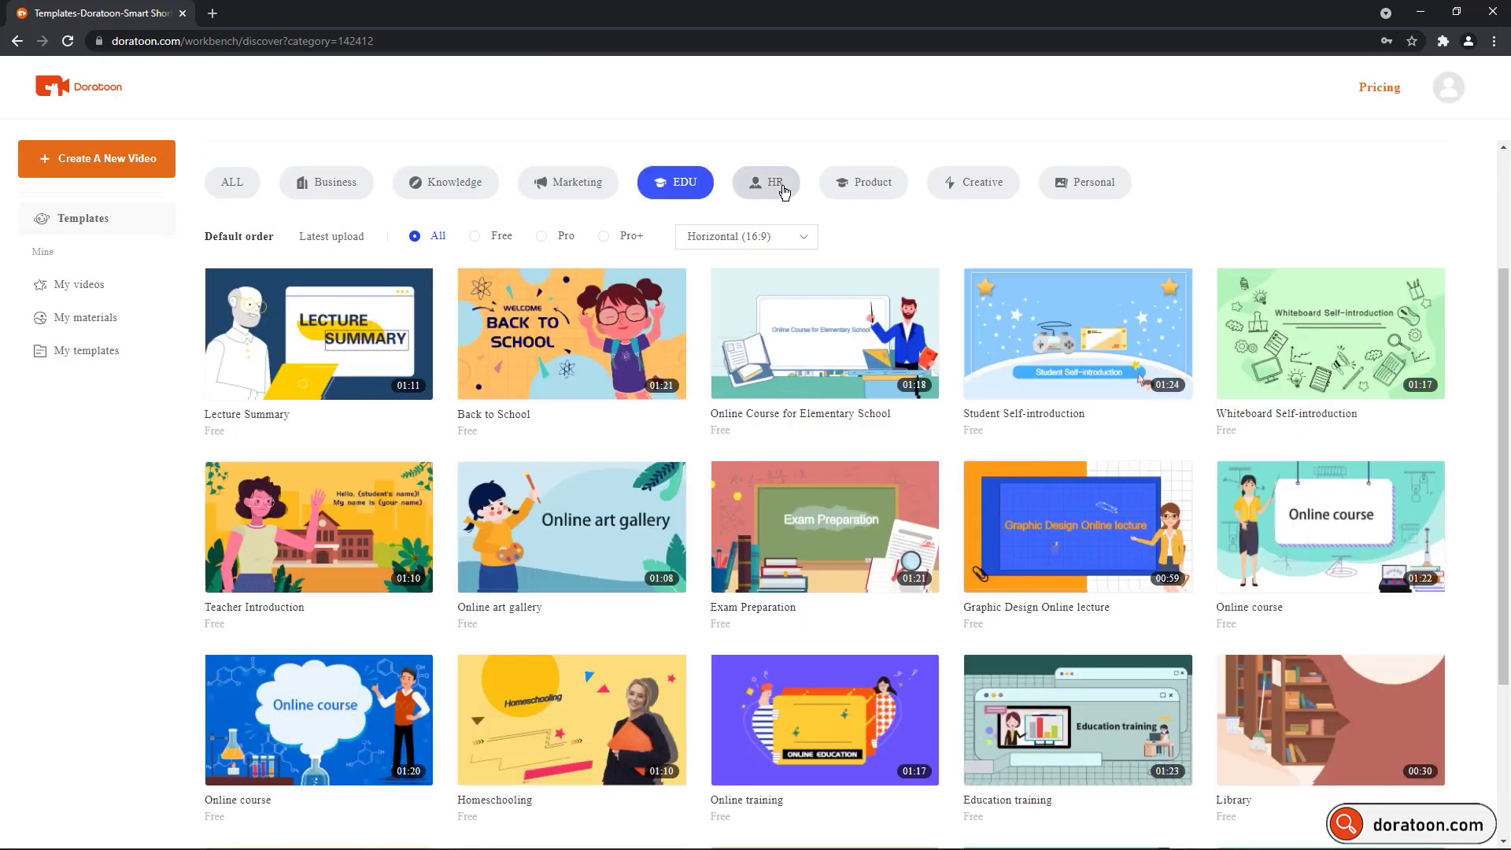
click(782, 190)
click(871, 186)
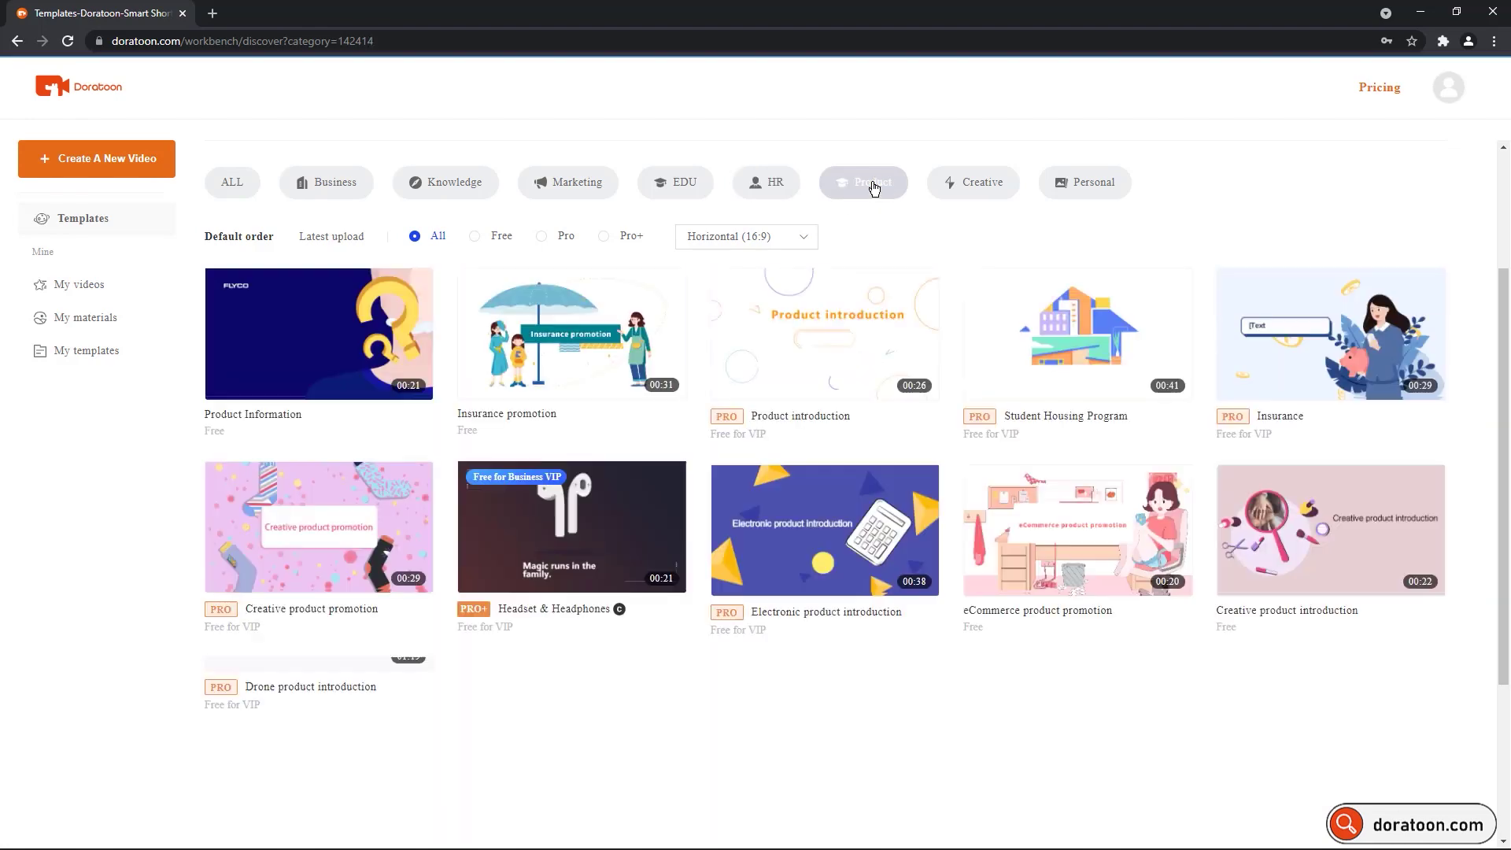
- Filter the Product templates to Pro+ and keep the Horizontal (16:9) orientation
click(475, 239)
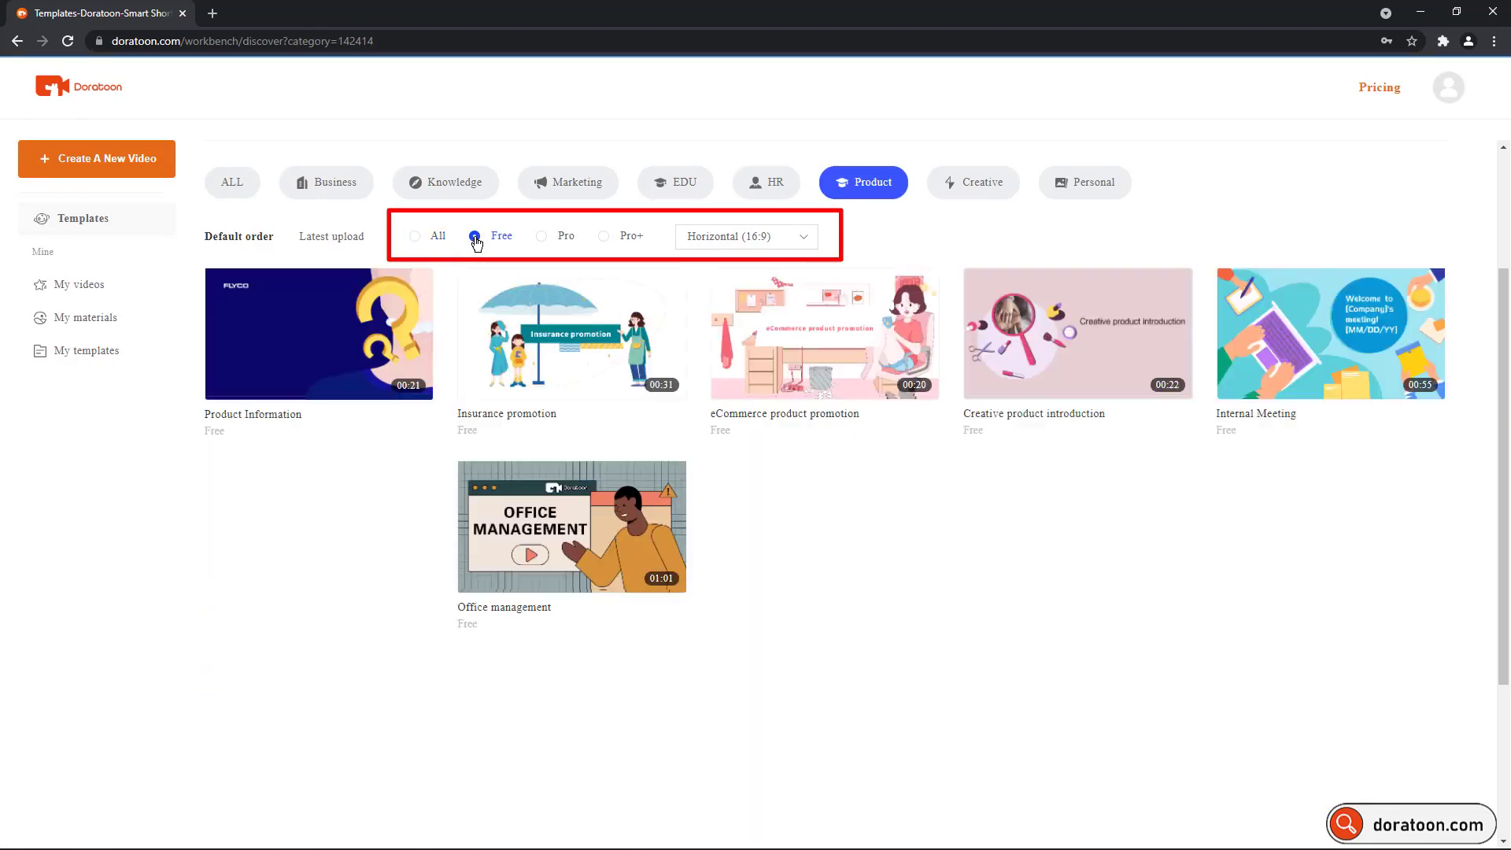
click(544, 240)
click(606, 238)
click(804, 238)
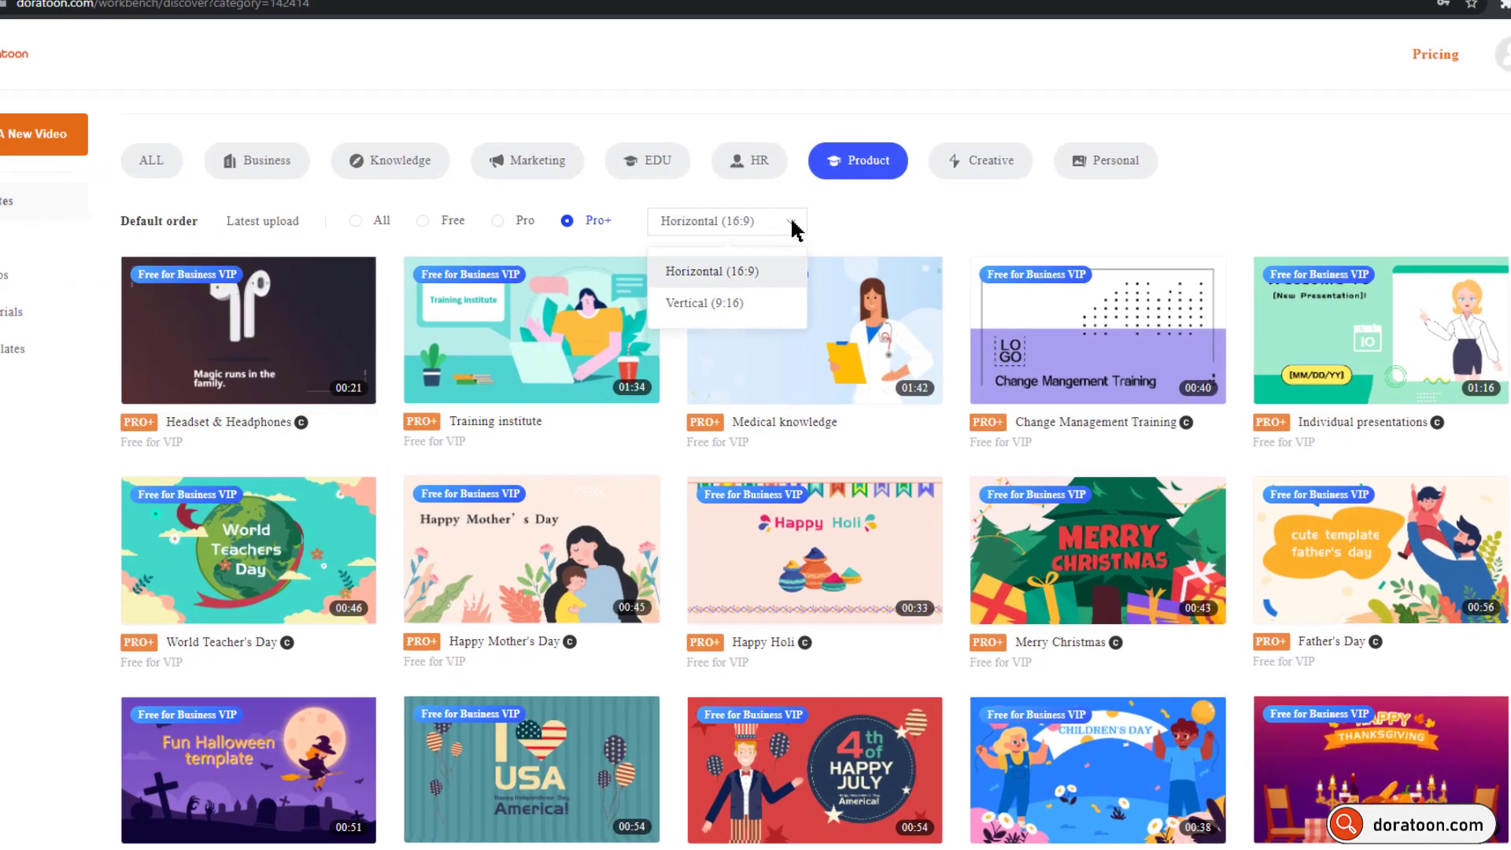
click(787, 281)
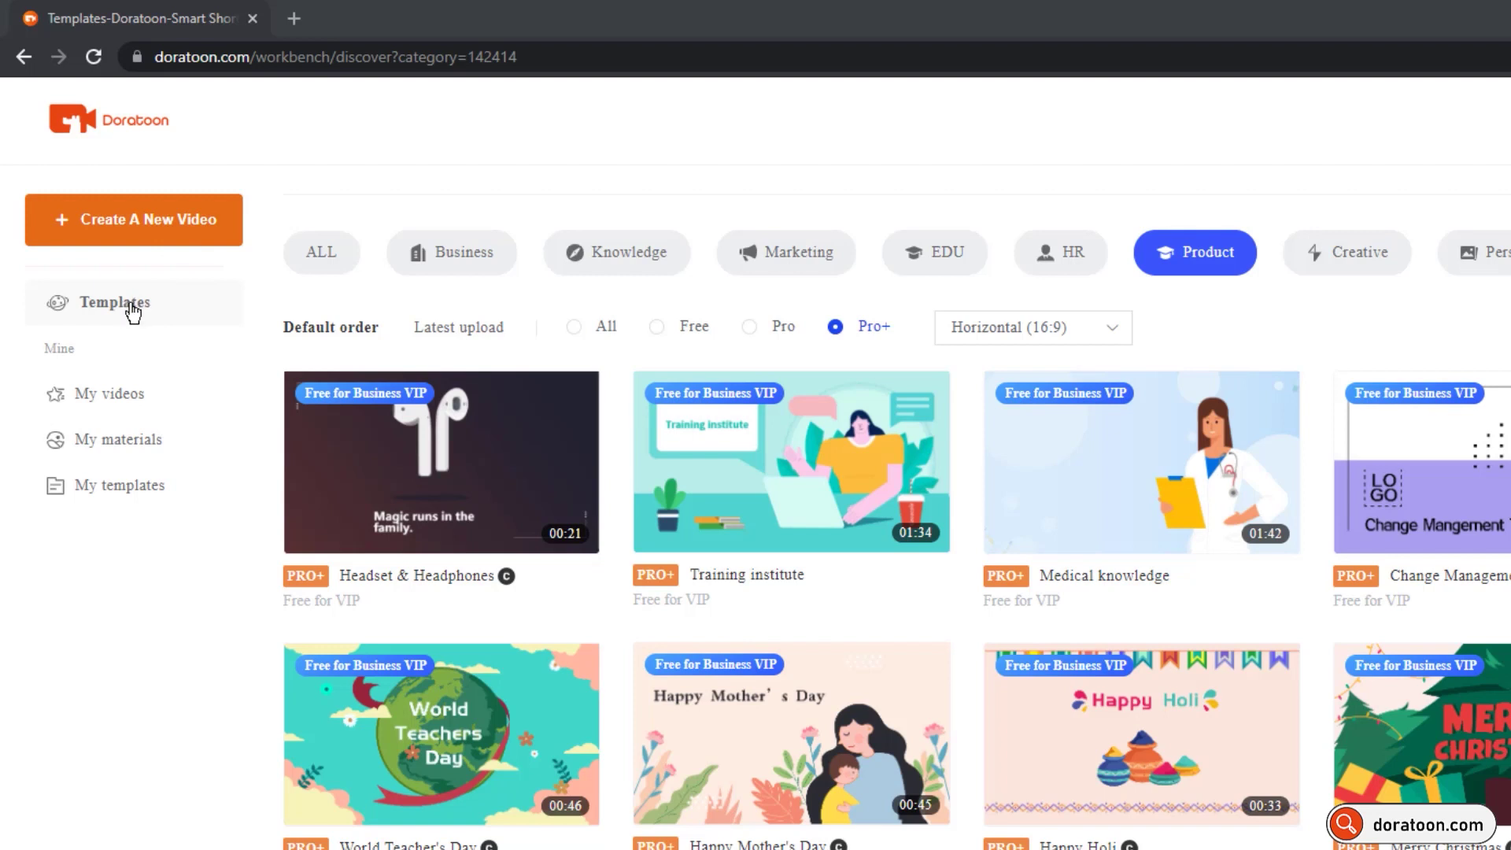
- Check the empty My videos, My materials and My templates pages, then return to Templates
click(98, 402)
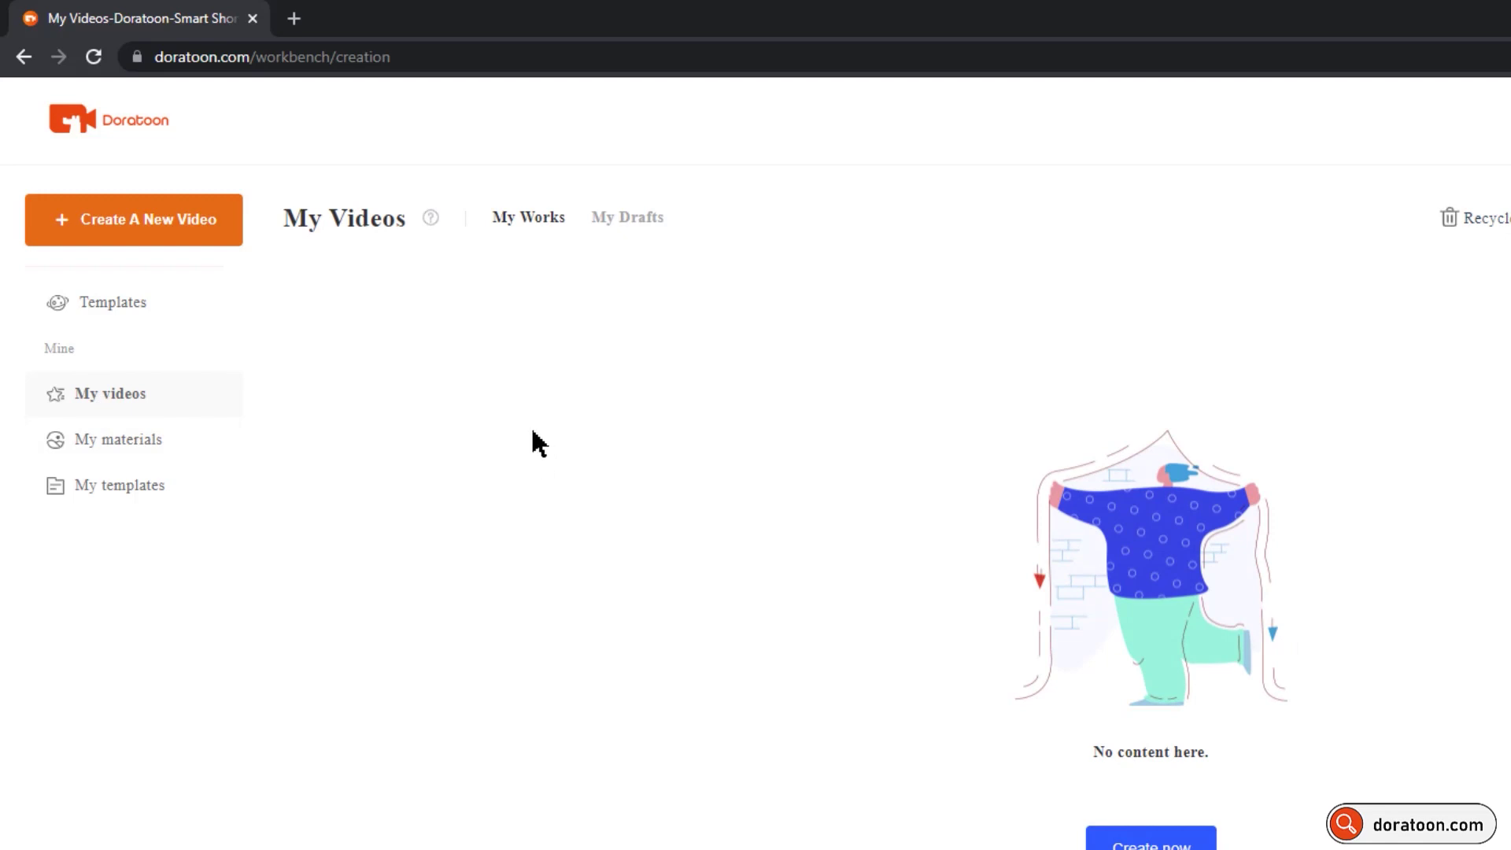
click(129, 458)
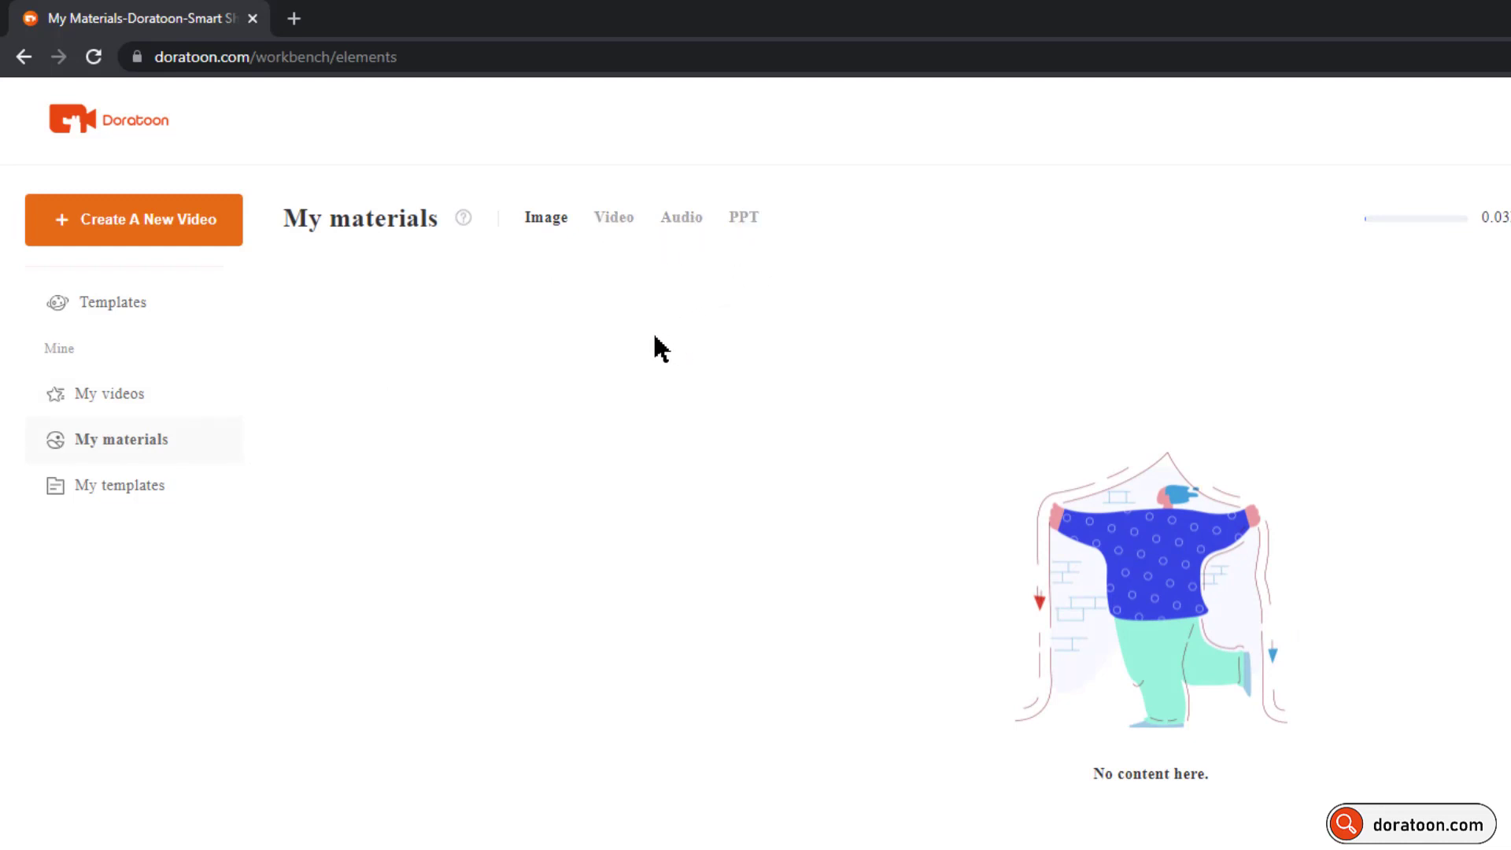
click(111, 496)
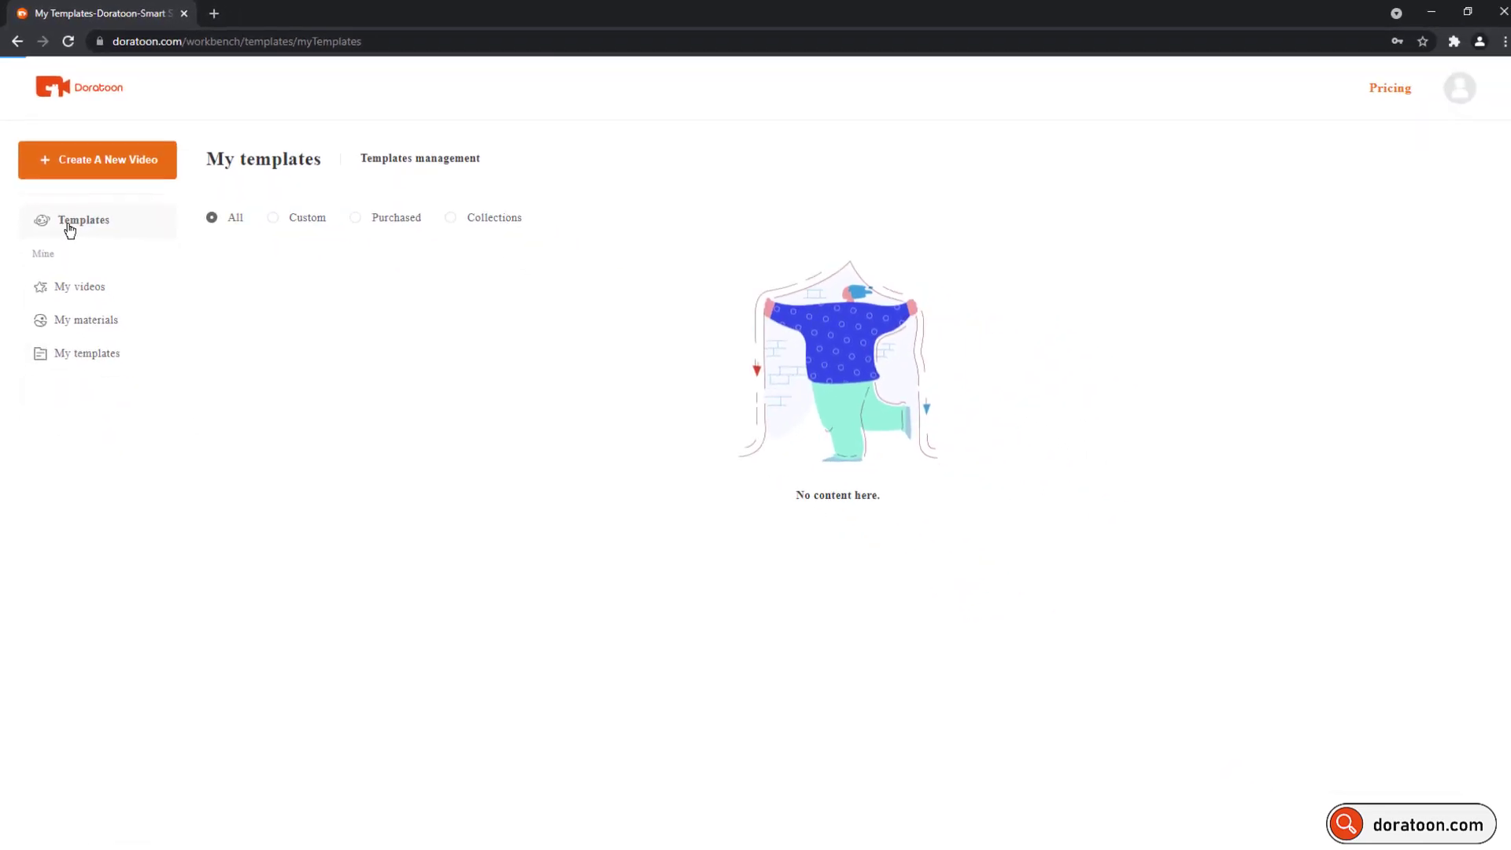
click(99, 315)
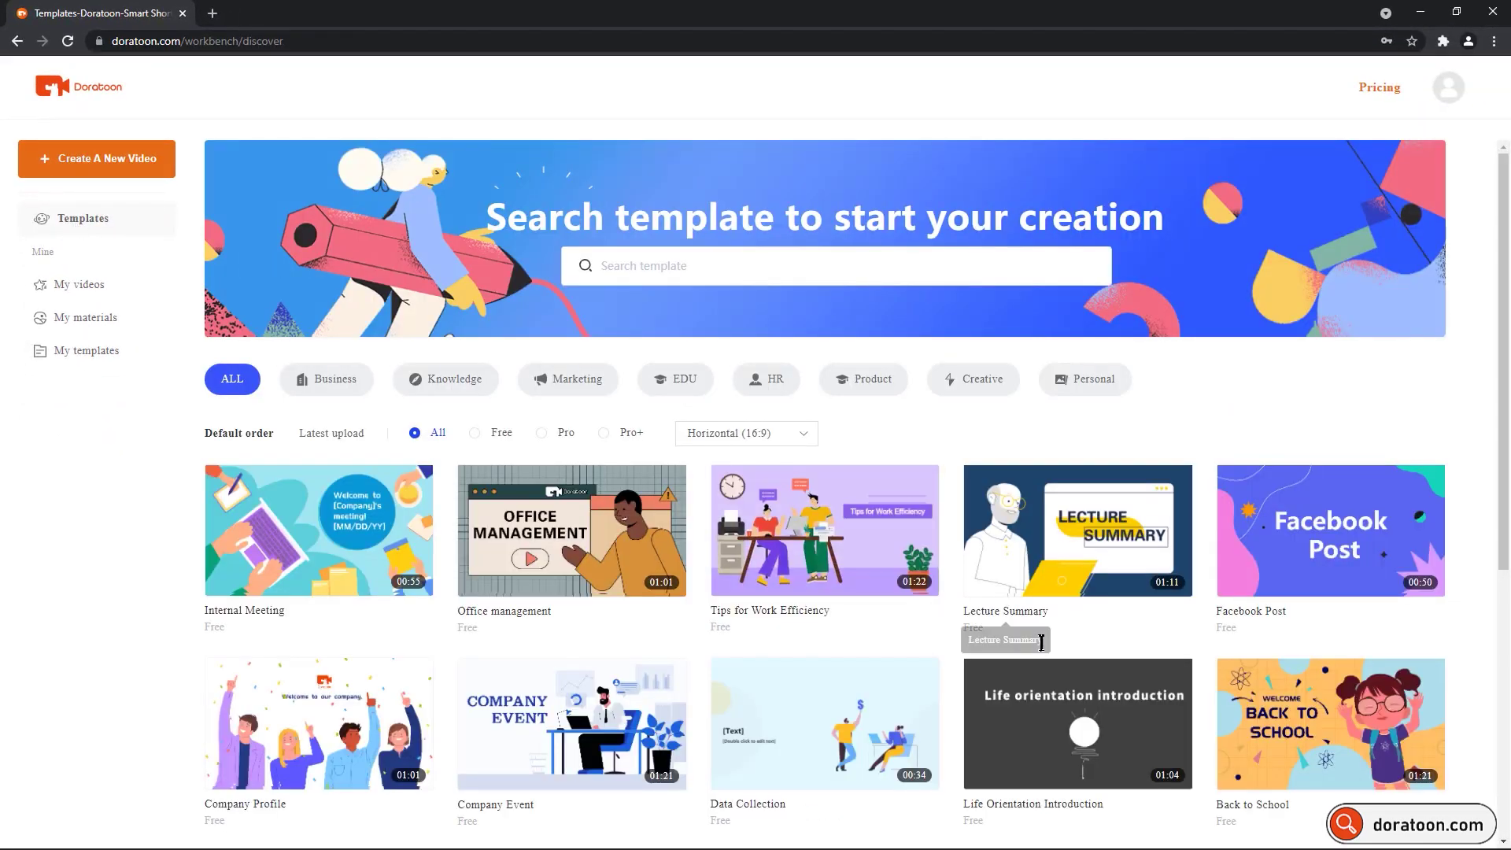
- Open the Back to School template's details and choose Edit This Template
mouse_move(1291, 733)
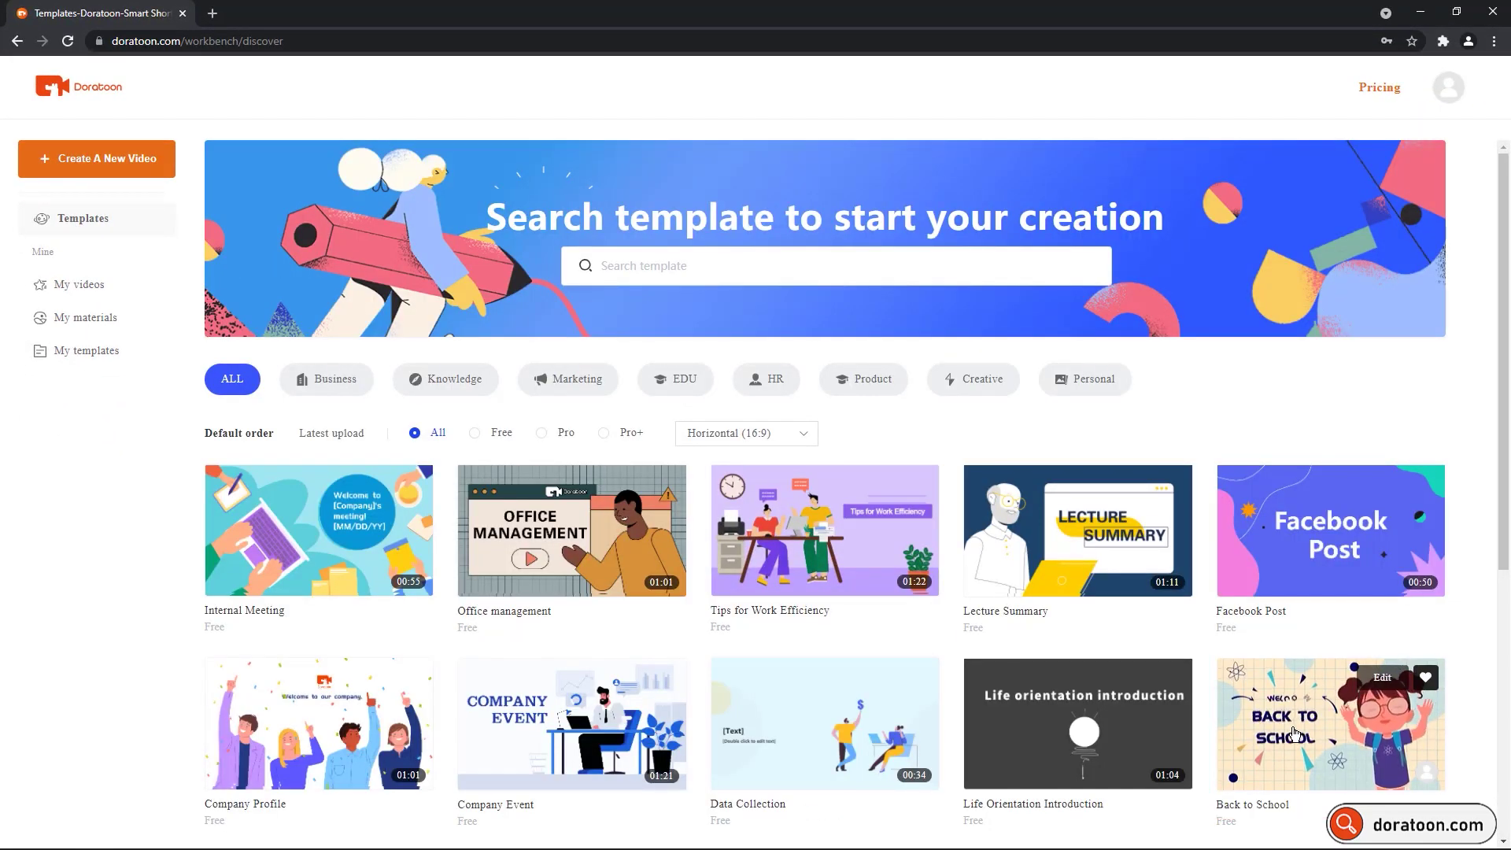
click(1289, 739)
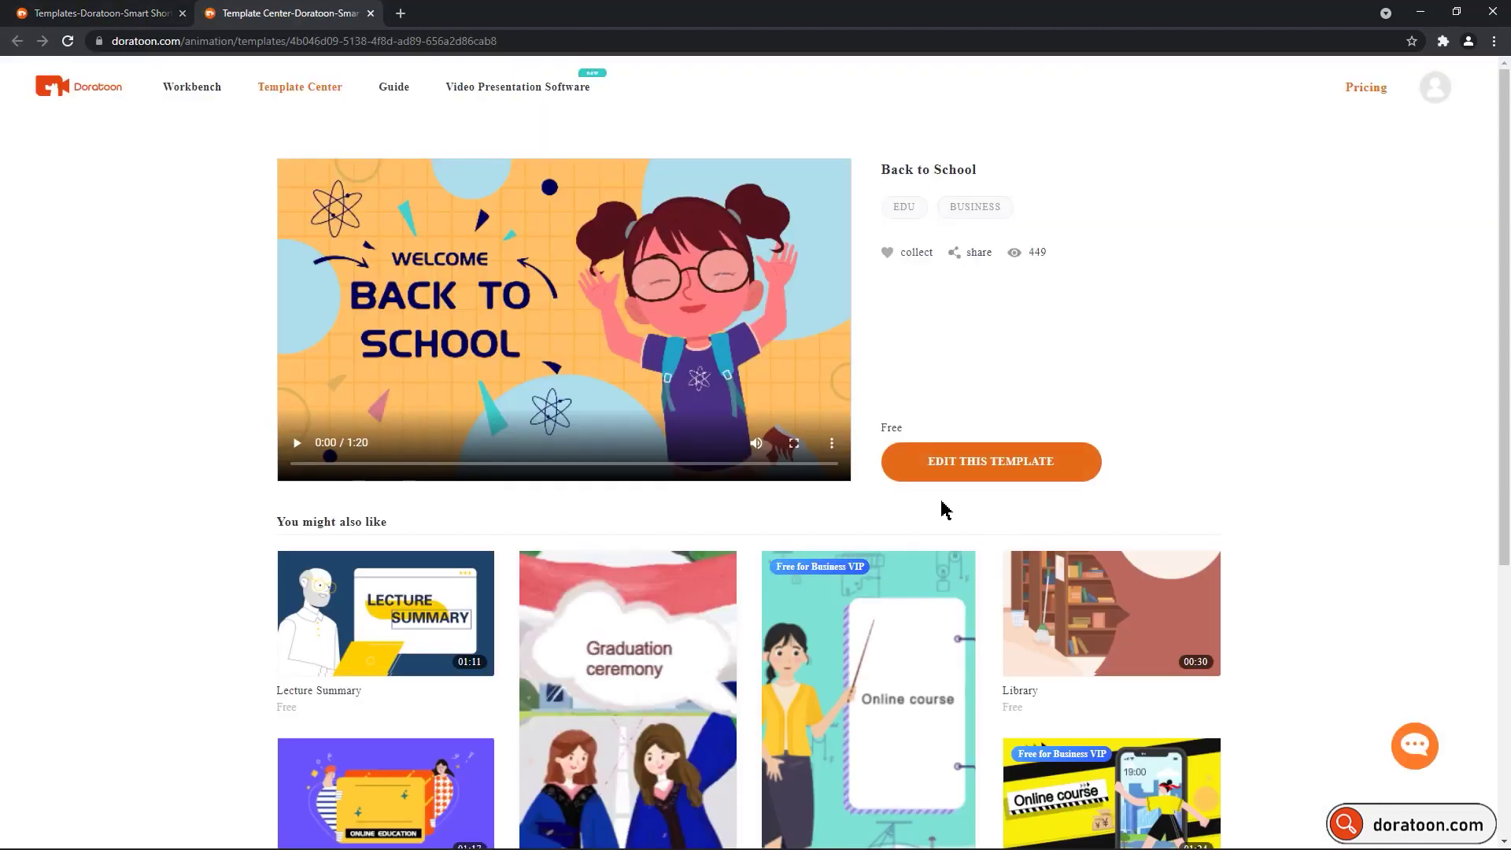
click(982, 466)
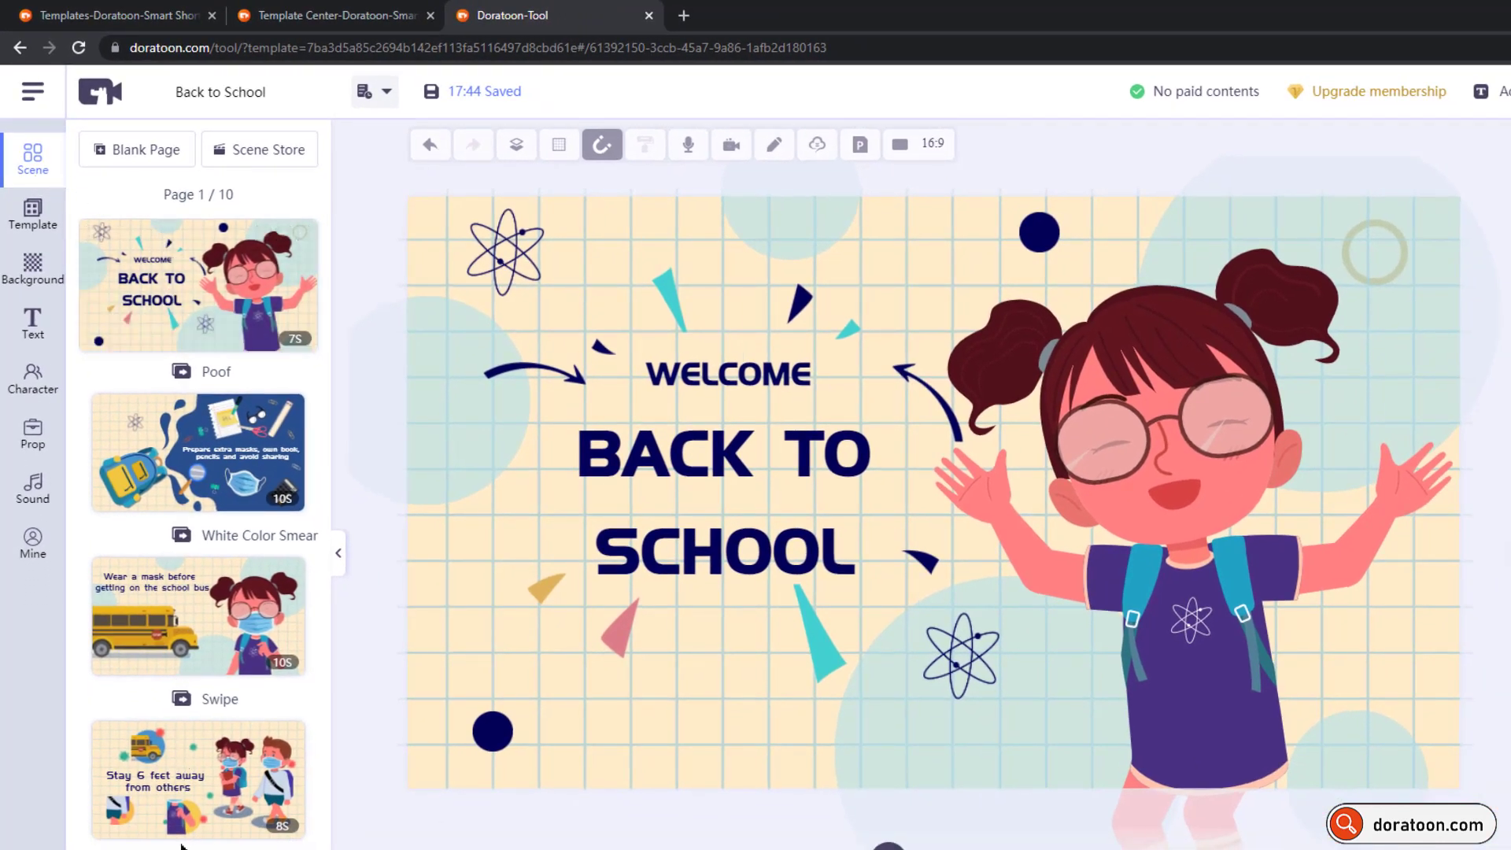
- Add a blank page after the first scene, then delete that page 2 again
click(161, 155)
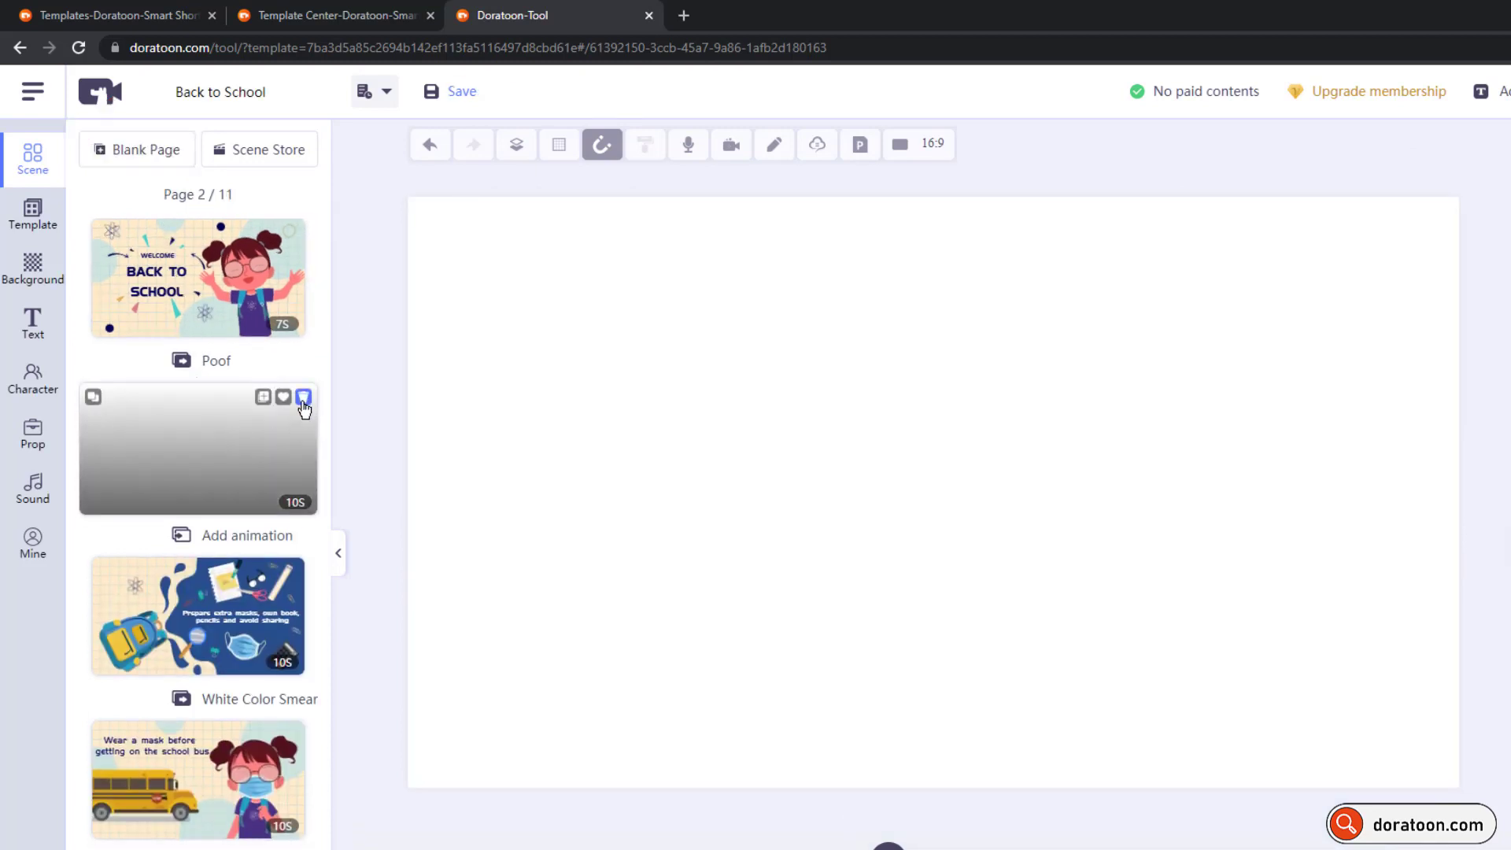
click(304, 399)
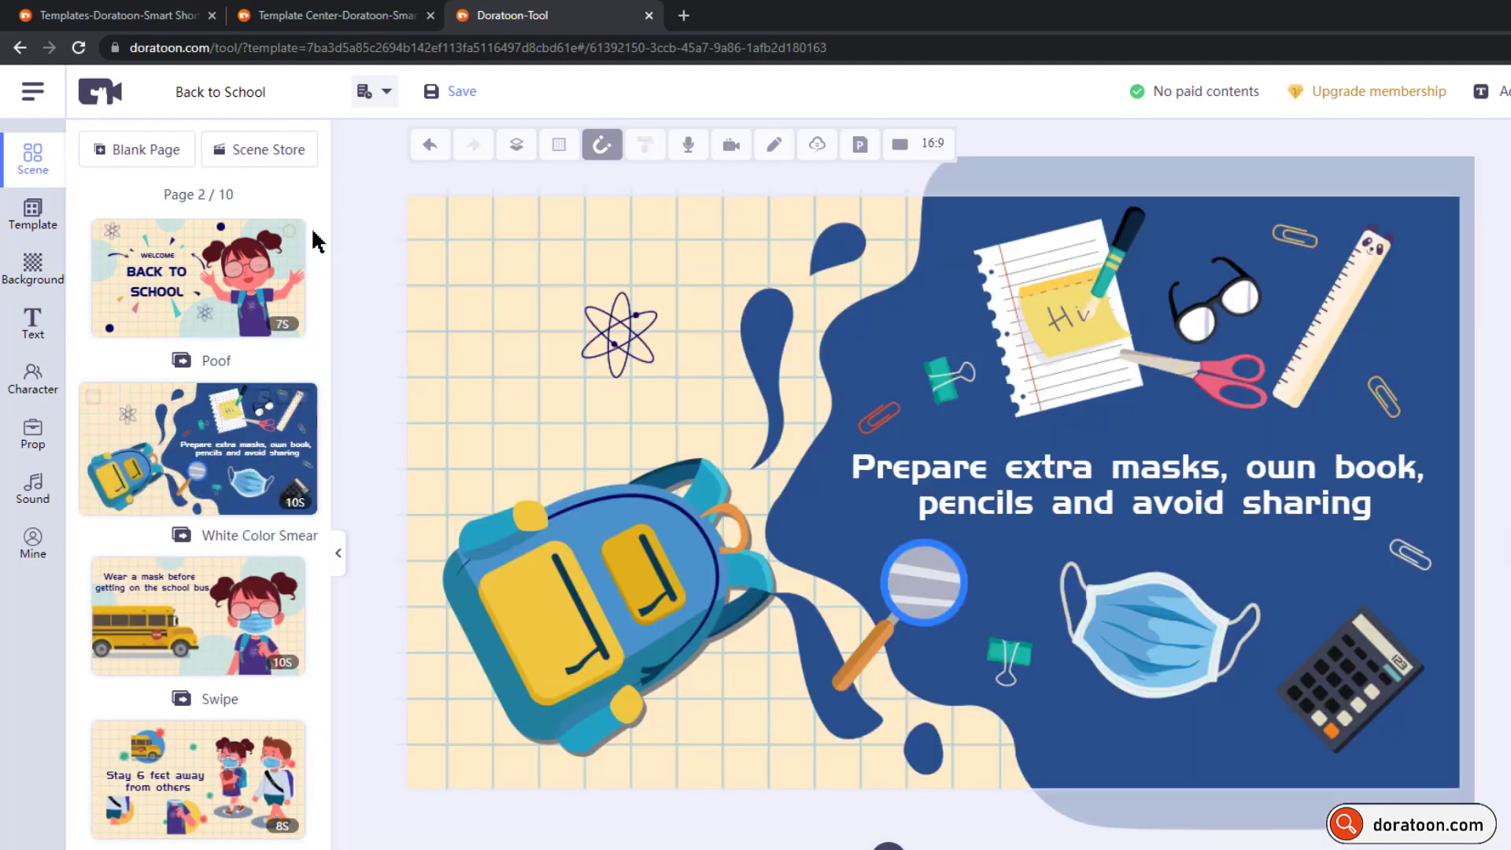
click(276, 155)
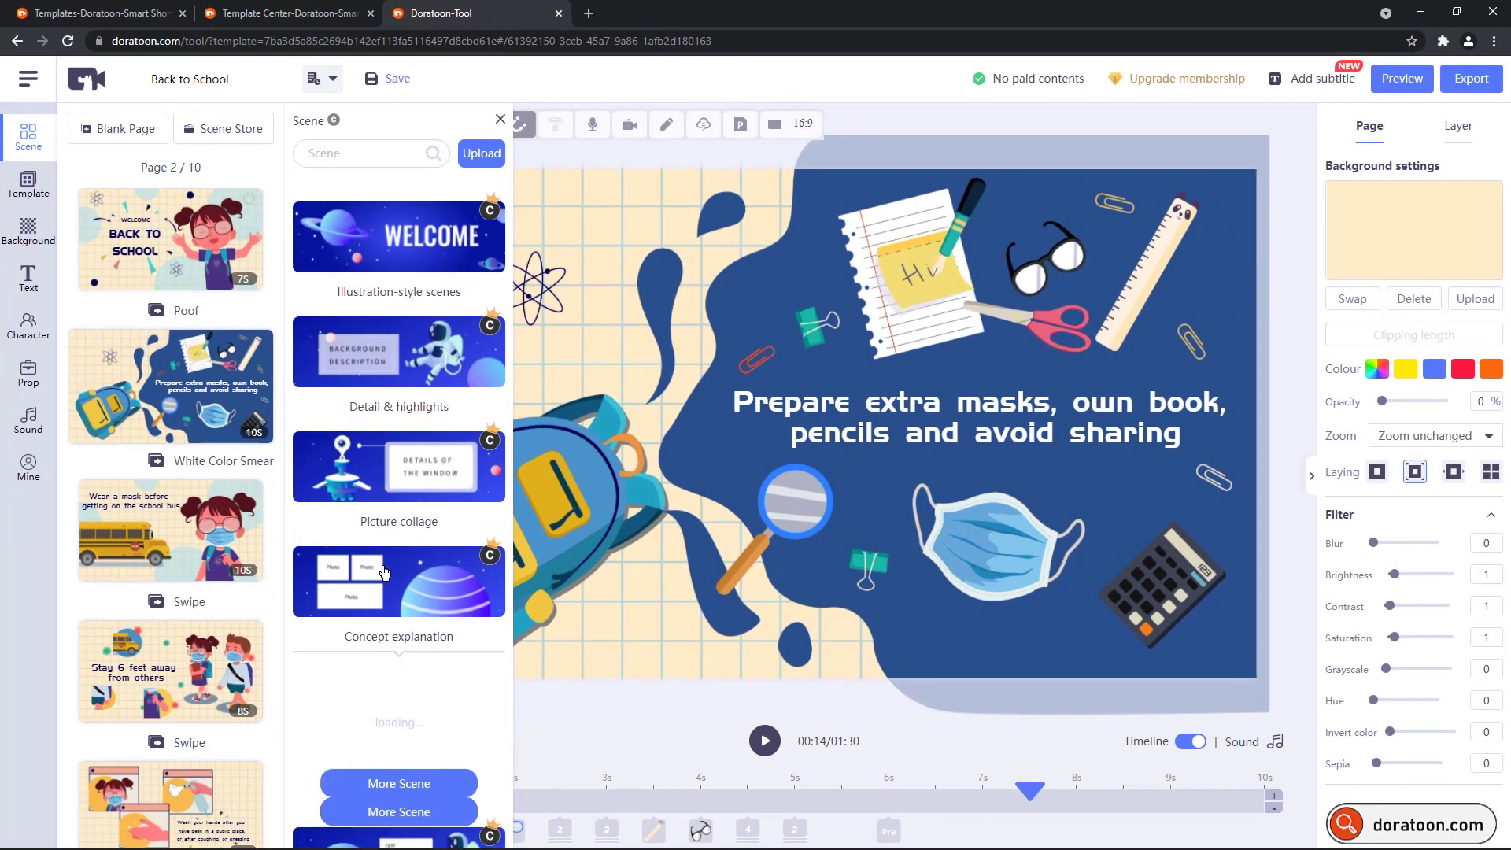
- Try the Concept explanation insurance scene on page 2, undo it, and open the template library
click(384, 572)
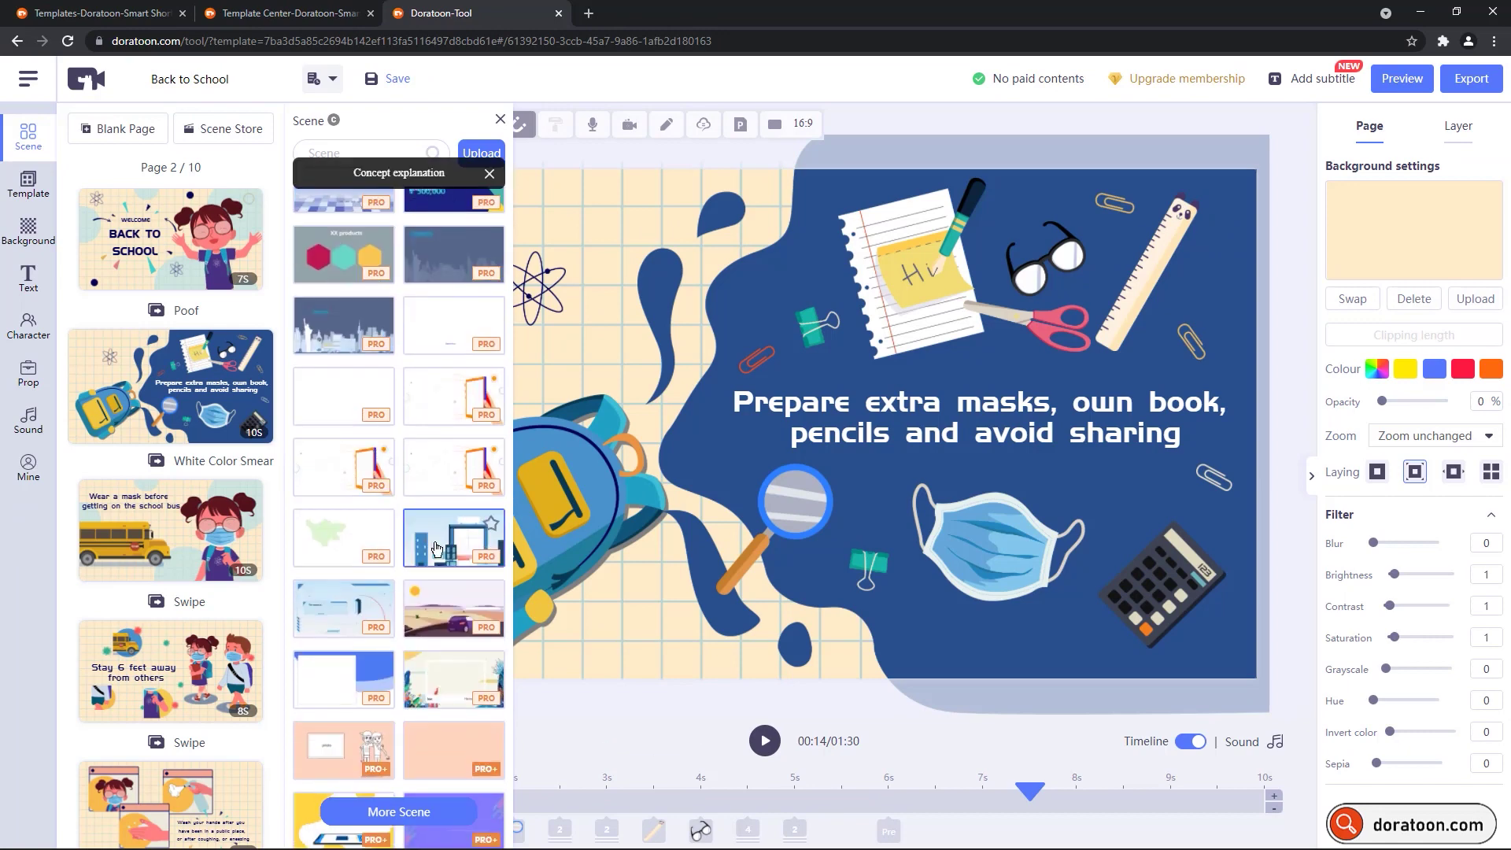
click(447, 558)
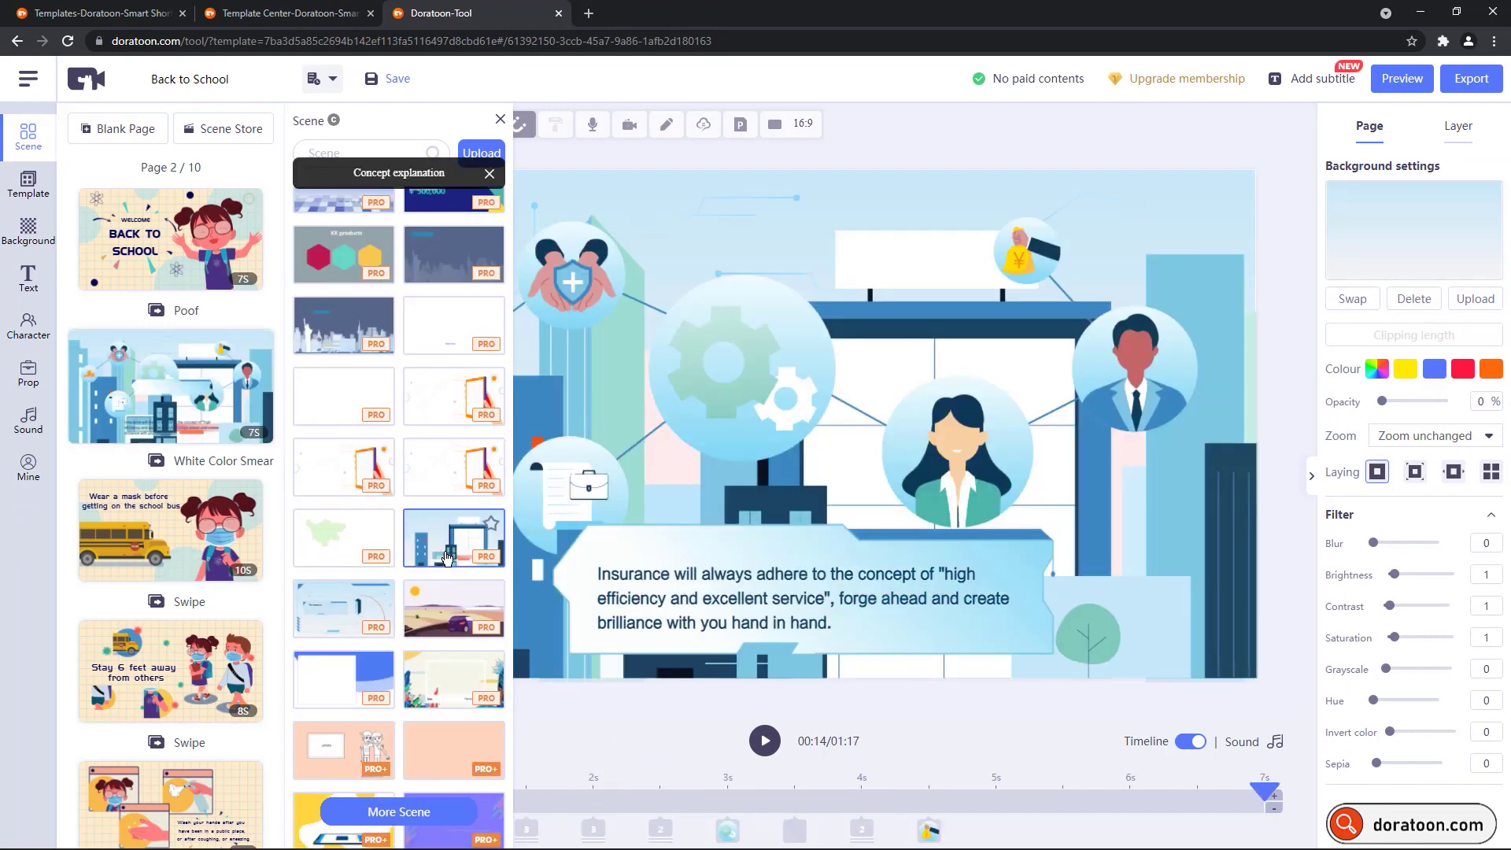
key(ctrl+z)
click(500, 120)
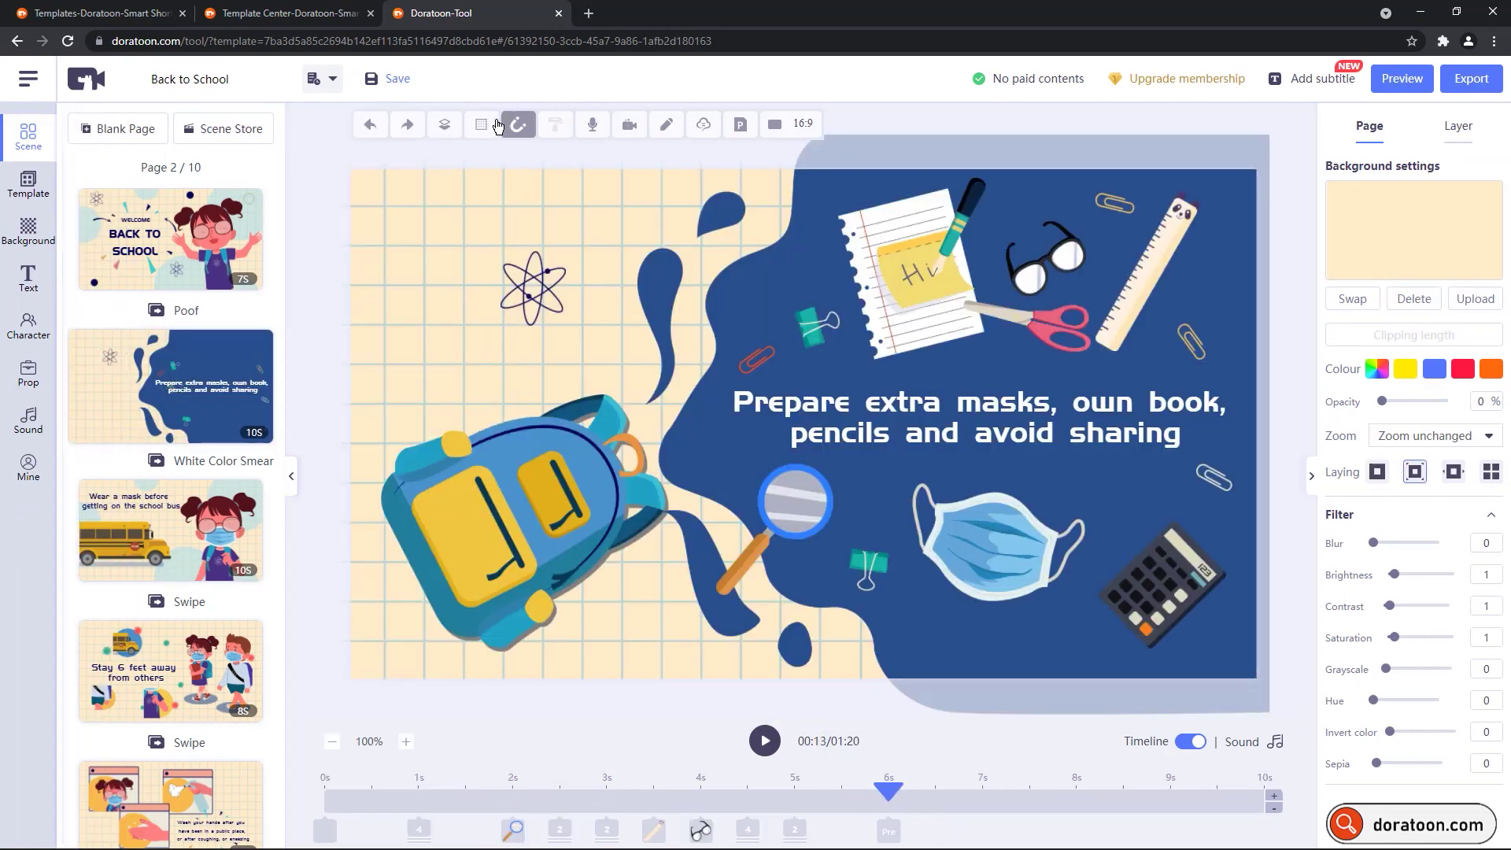
click(26, 189)
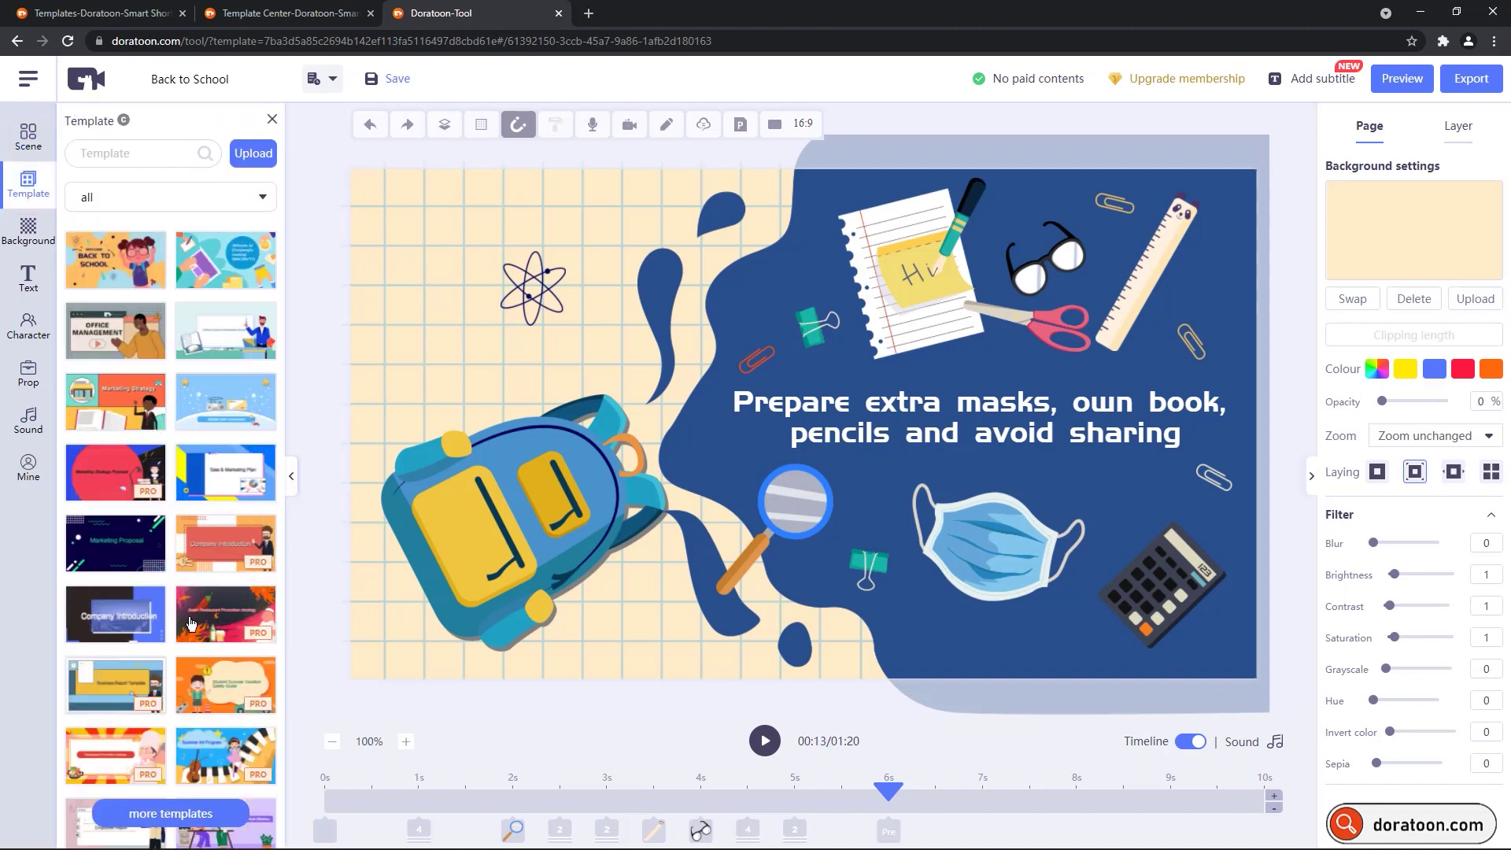
- Try a teal Three dimensional design background on the page, then undo it
click(217, 198)
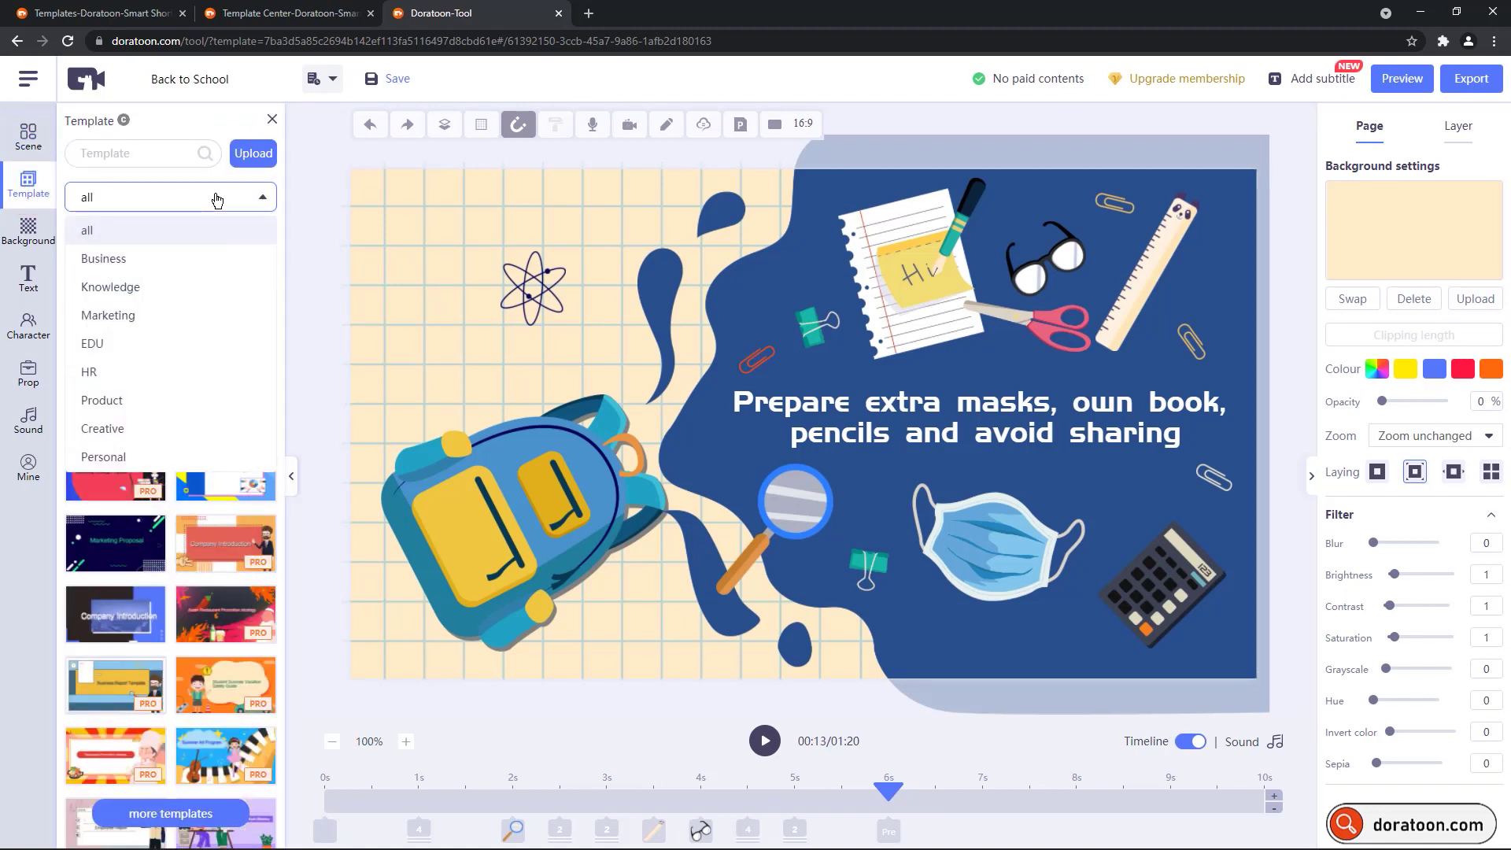
click(217, 199)
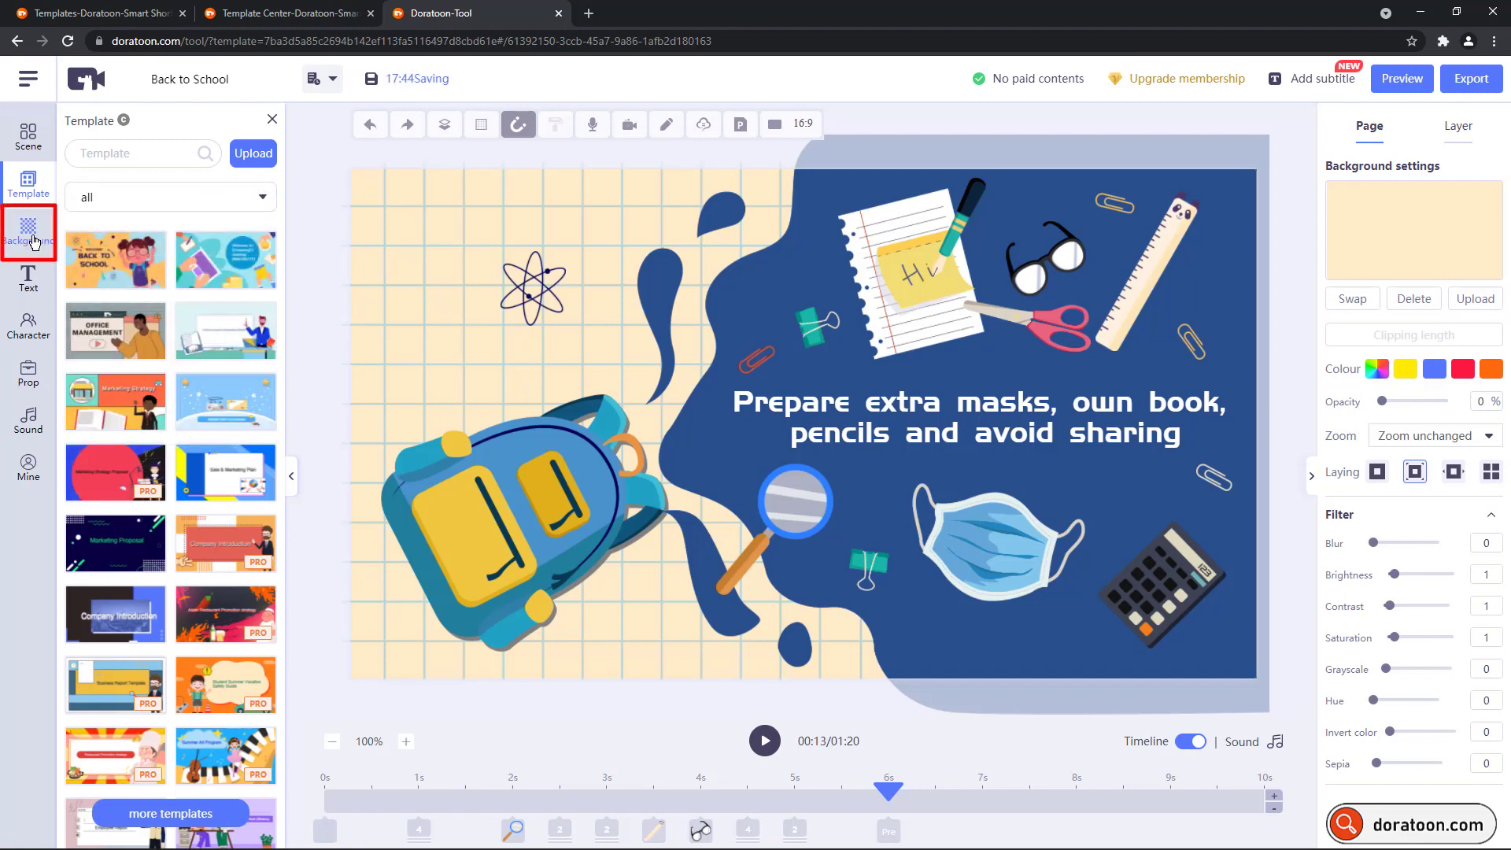
click(34, 239)
scroll(155, 315, down, 3)
click(157, 510)
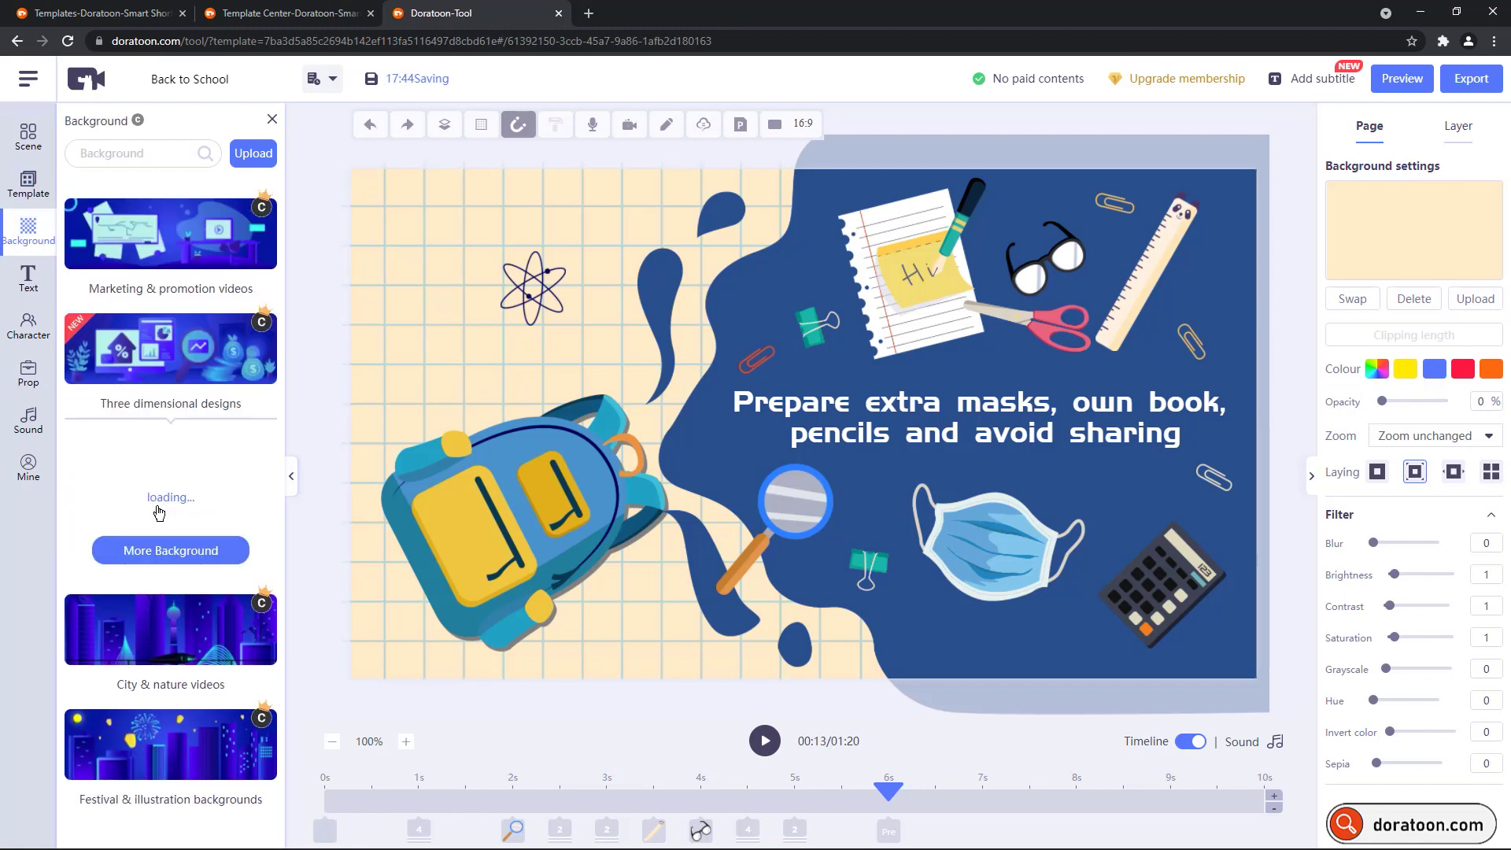
click(211, 501)
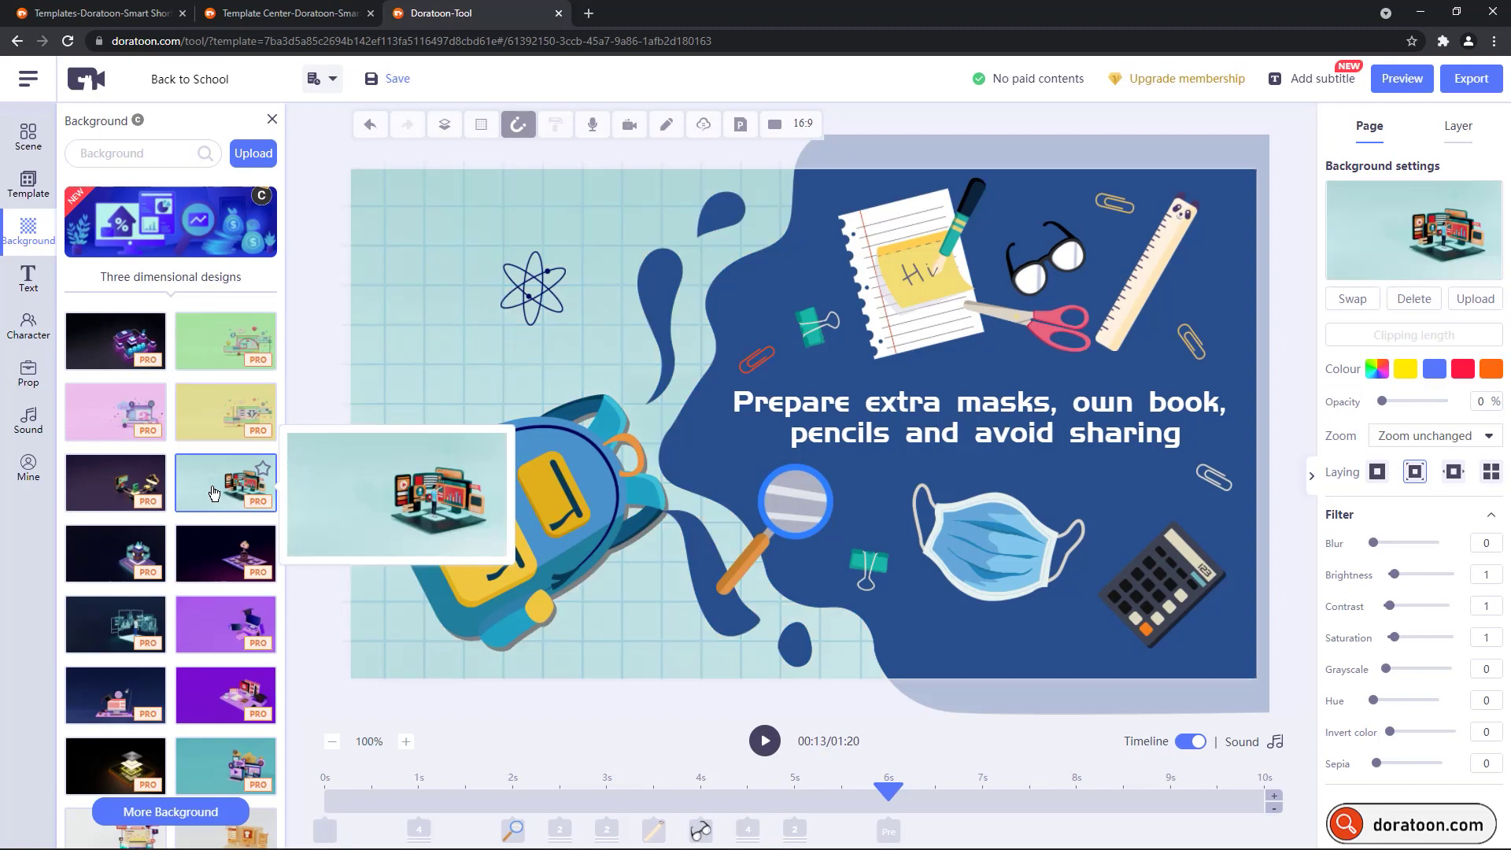
key(ctrl+z)
- Try a yellow-green BG color, undo it, and open the text library
scroll(210, 234, up, 4)
scroll(210, 234, up, 2)
click(153, 206)
click(220, 392)
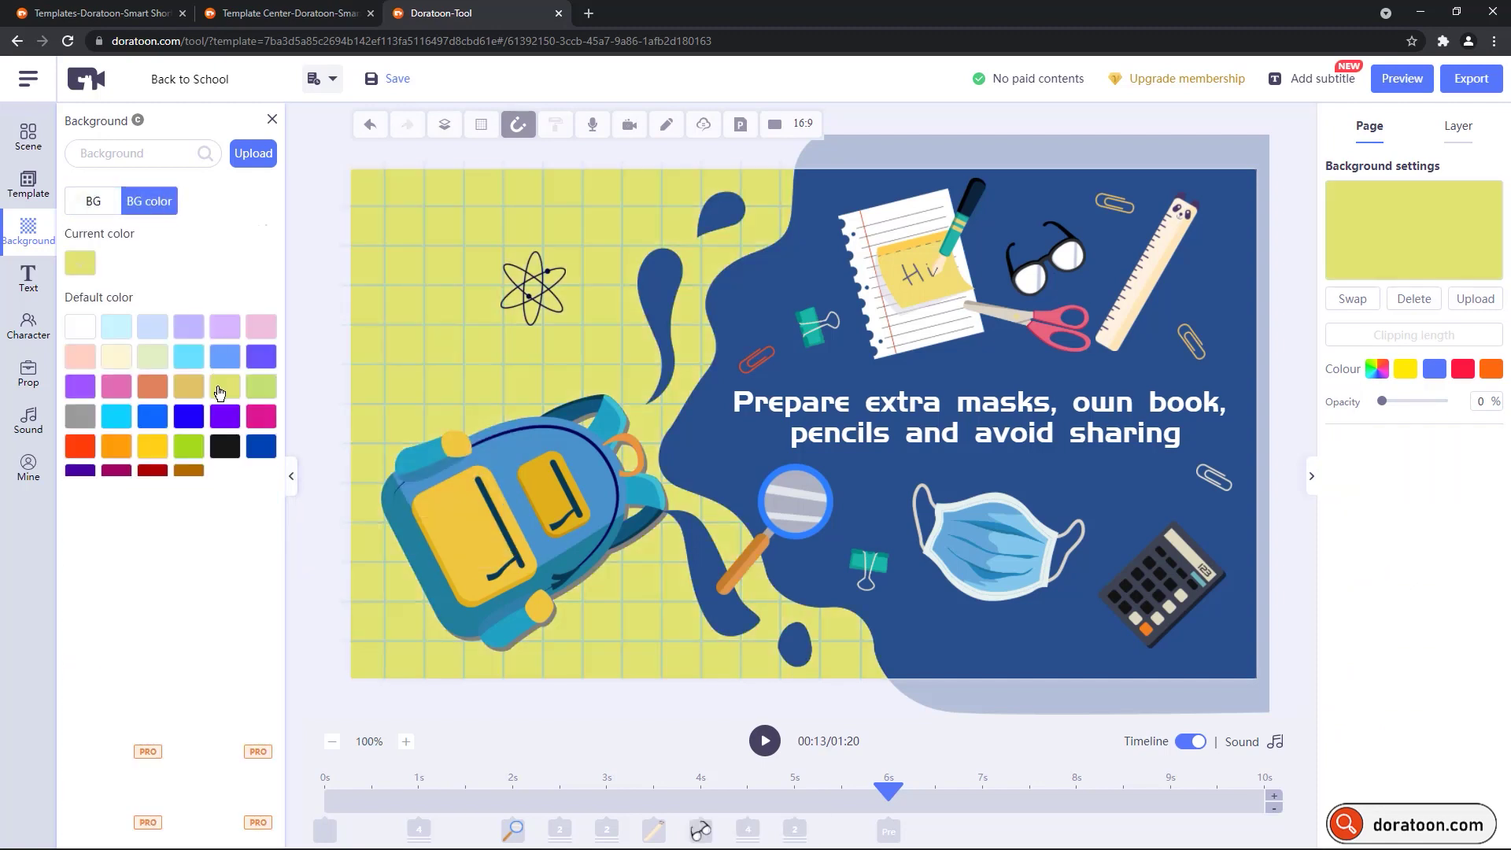
key(ctrl+z)
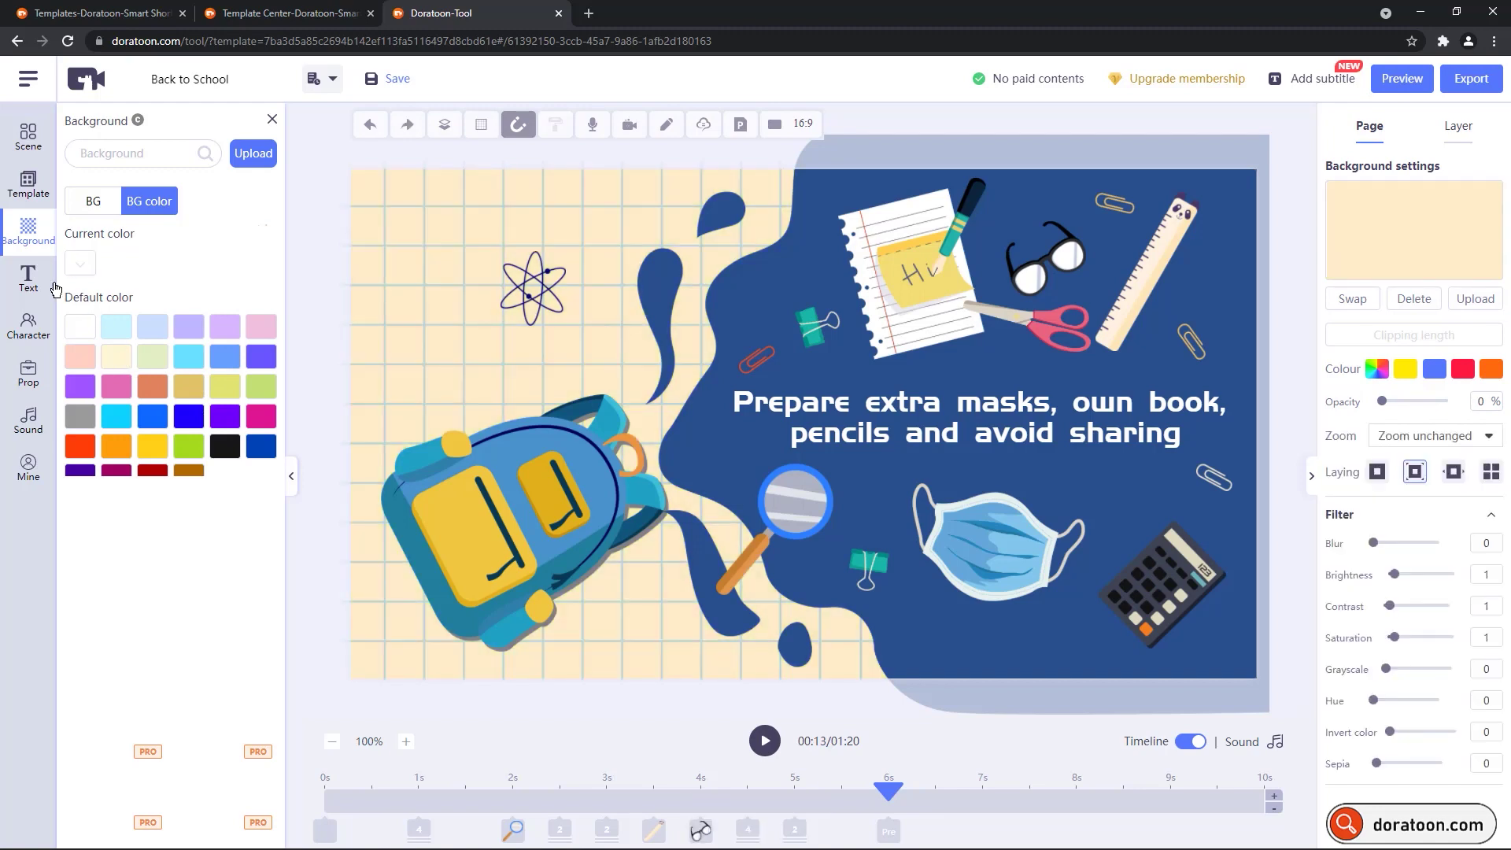
click(32, 284)
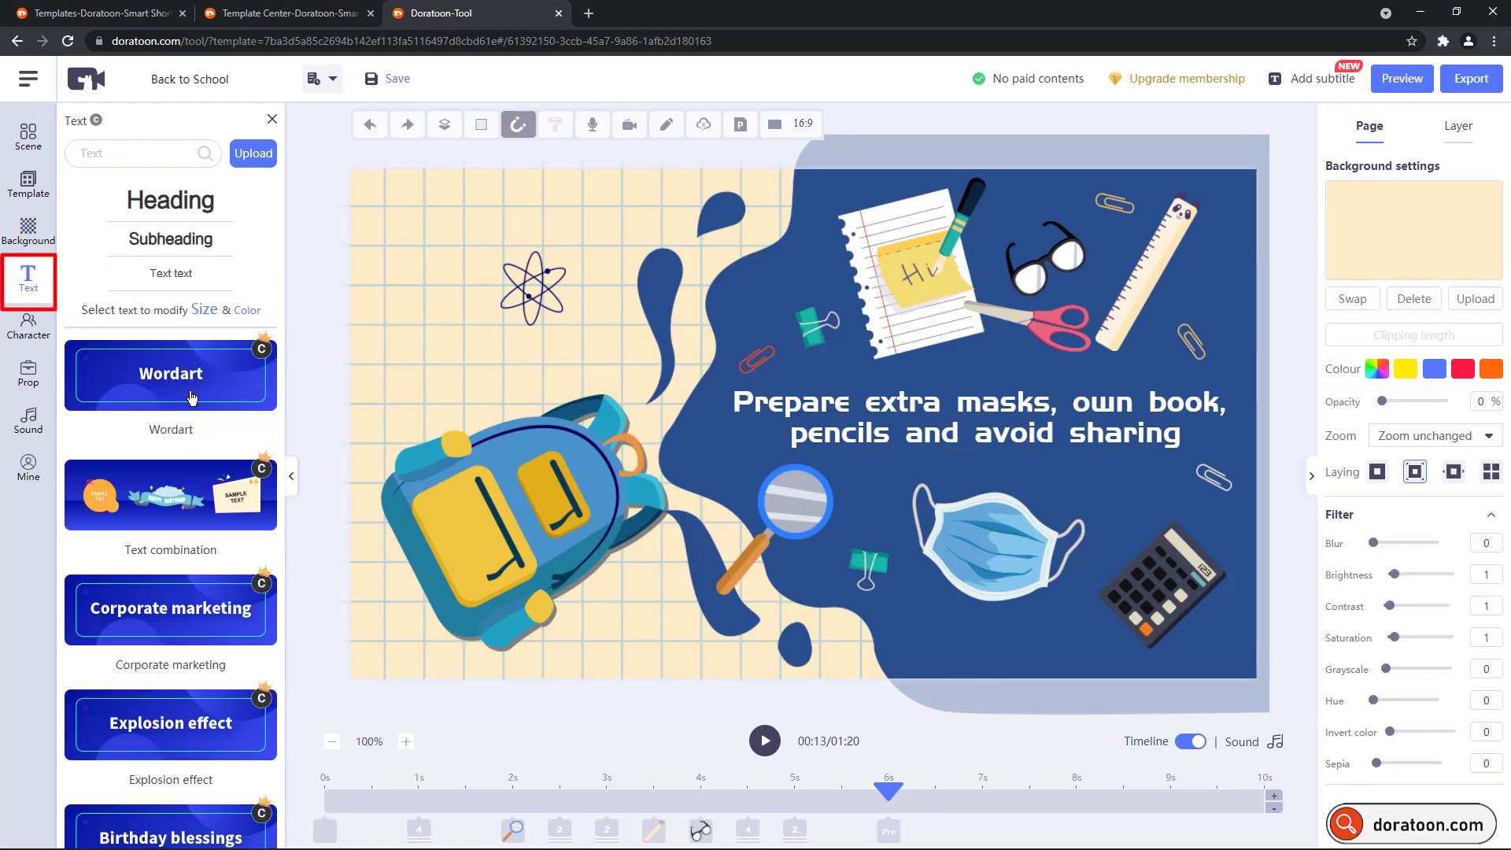
- Add a Neon Light wordart, move it up and left, then delete it
scroll(191, 397, down, 2)
click(186, 236)
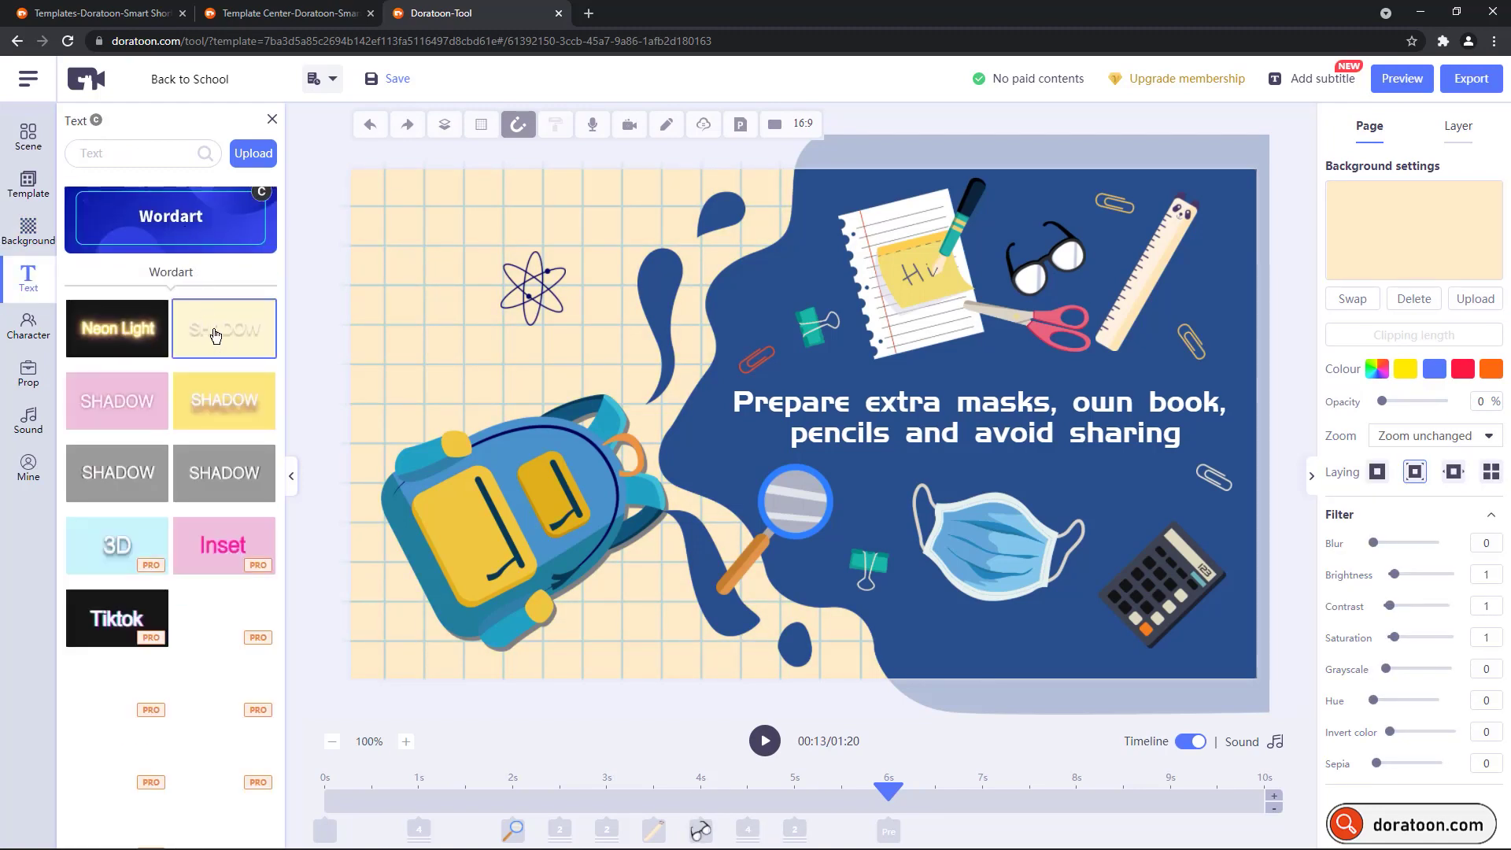
click(118, 330)
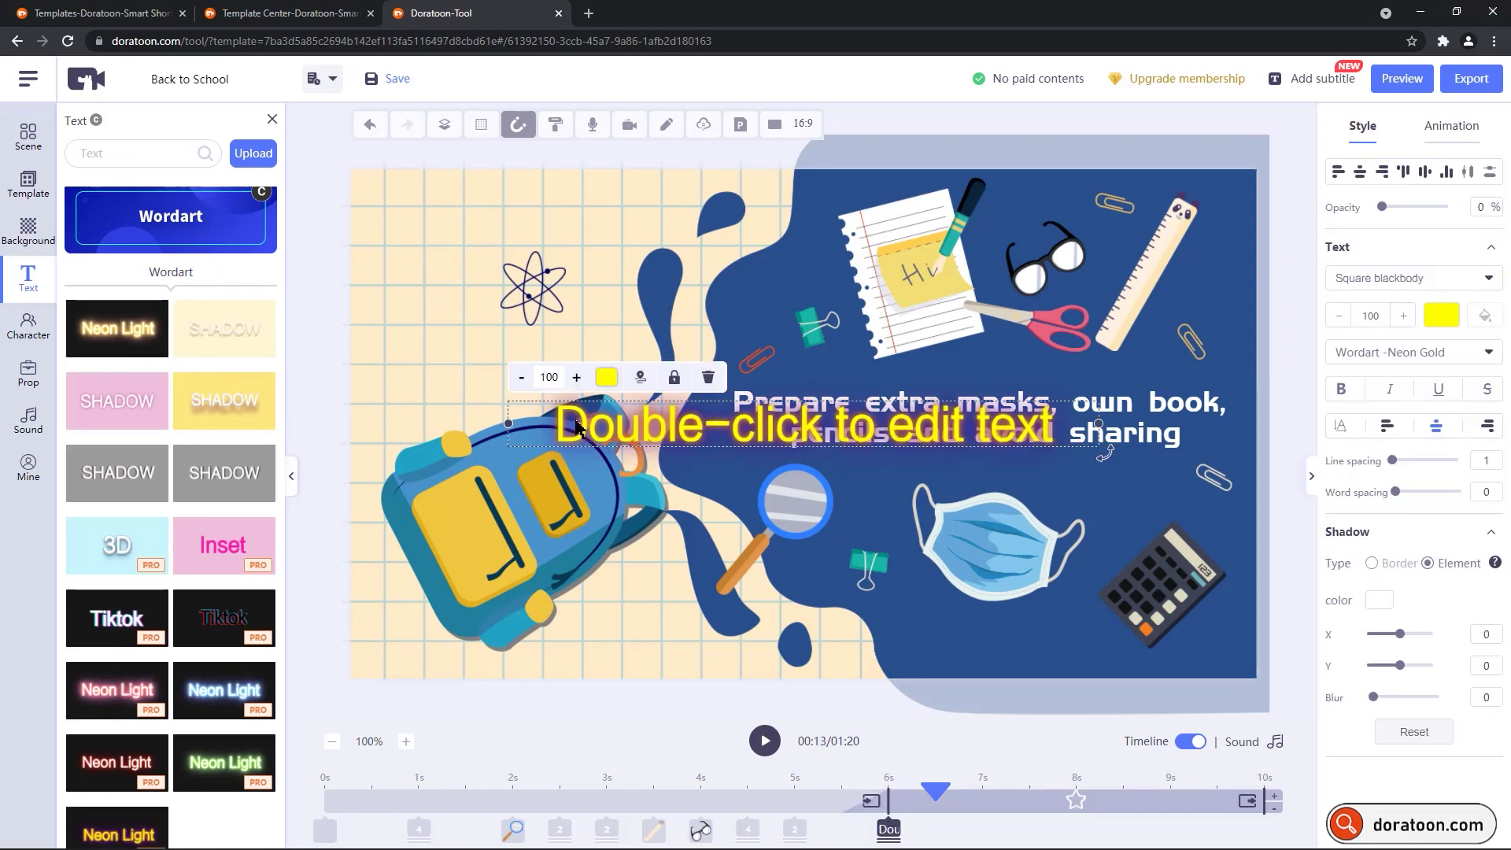
drag(583, 425, 446, 253)
click(562, 204)
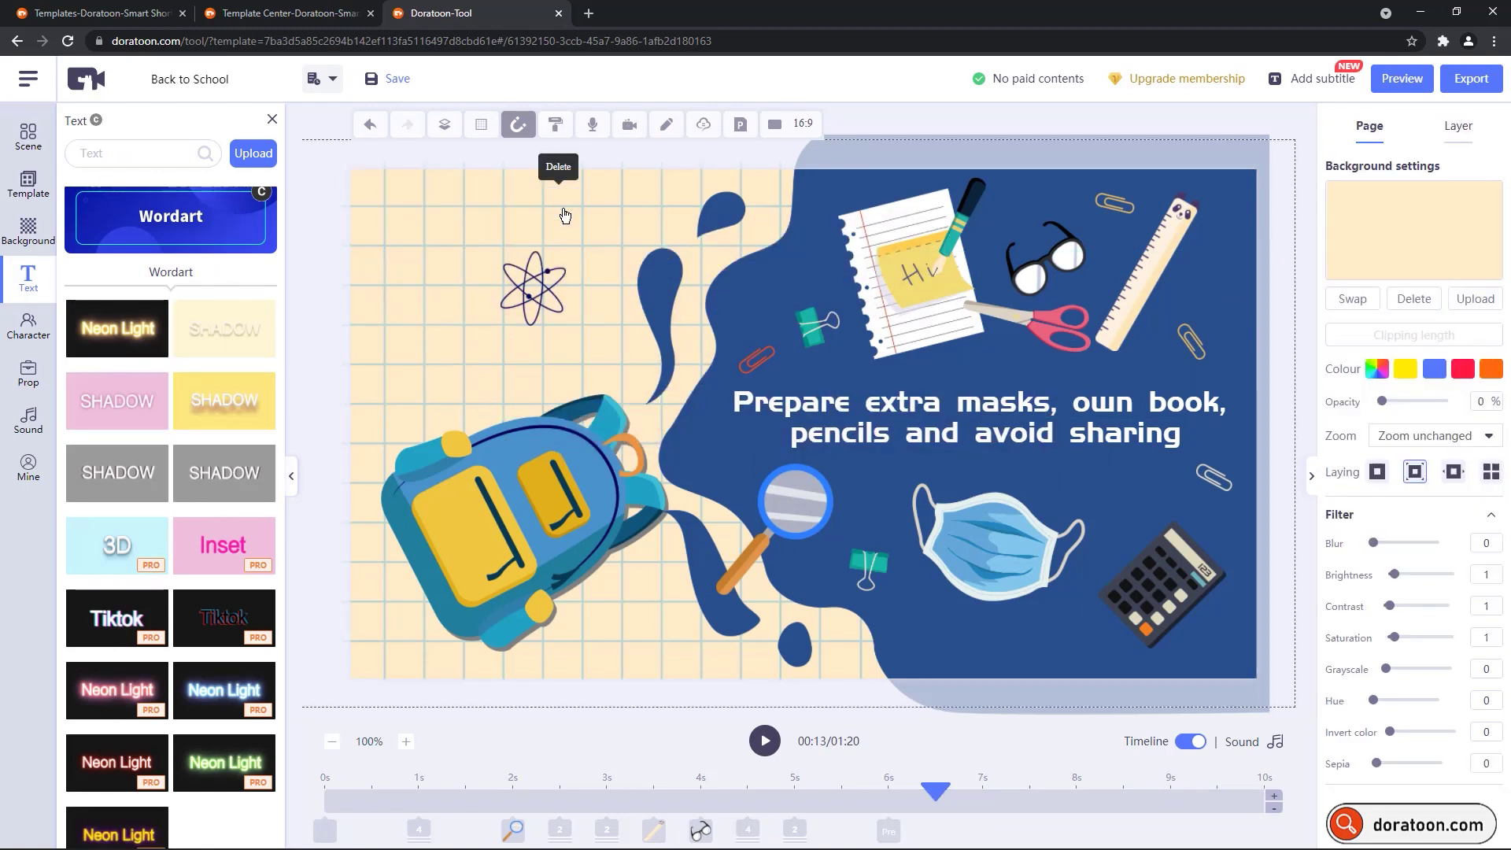
- Add a dancing Common character and drag it to the upper left over the backpack
click(34, 332)
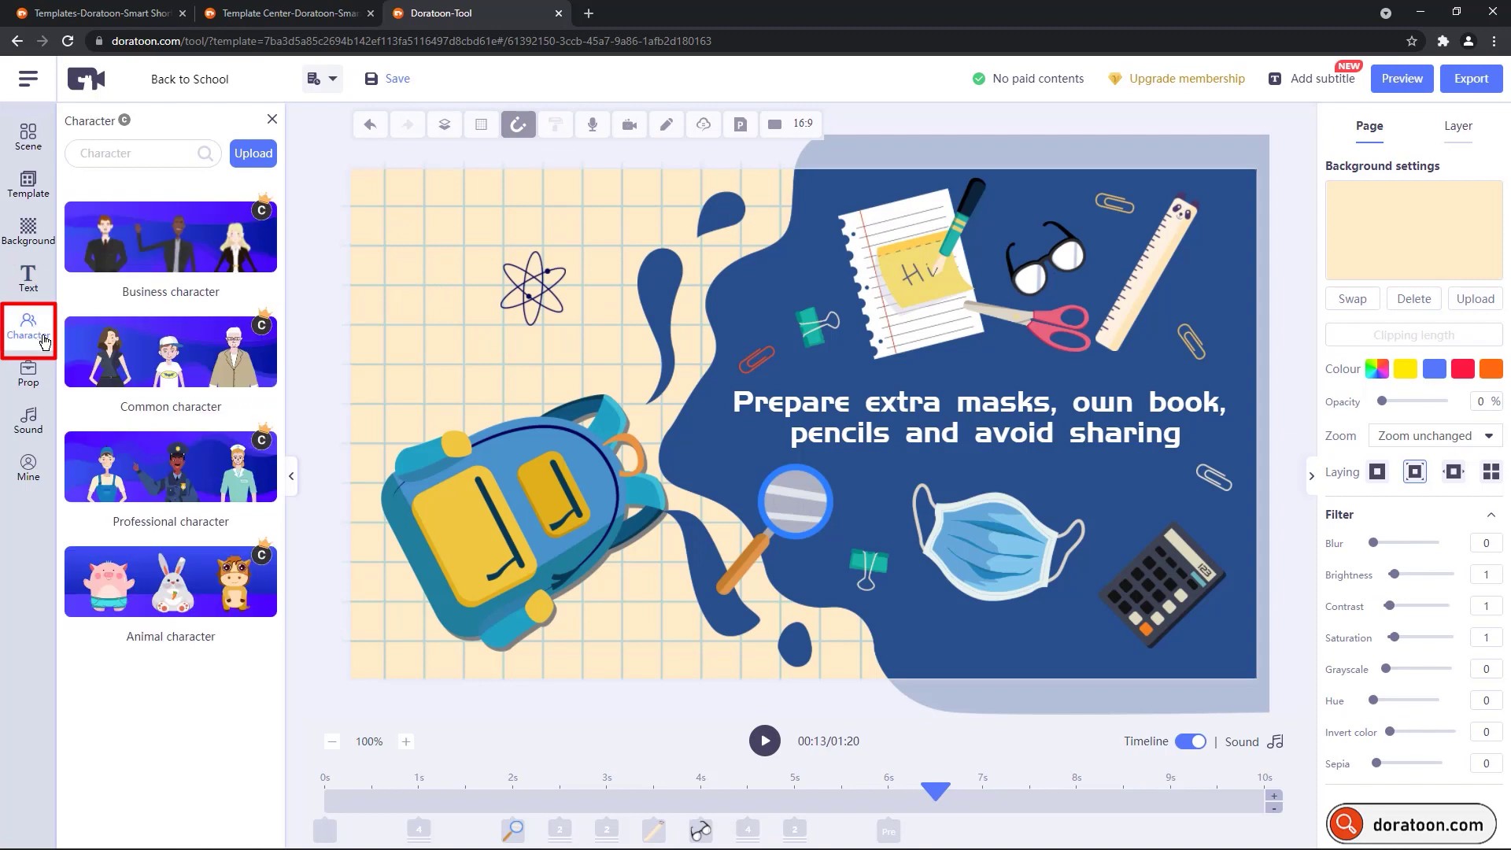
click(172, 370)
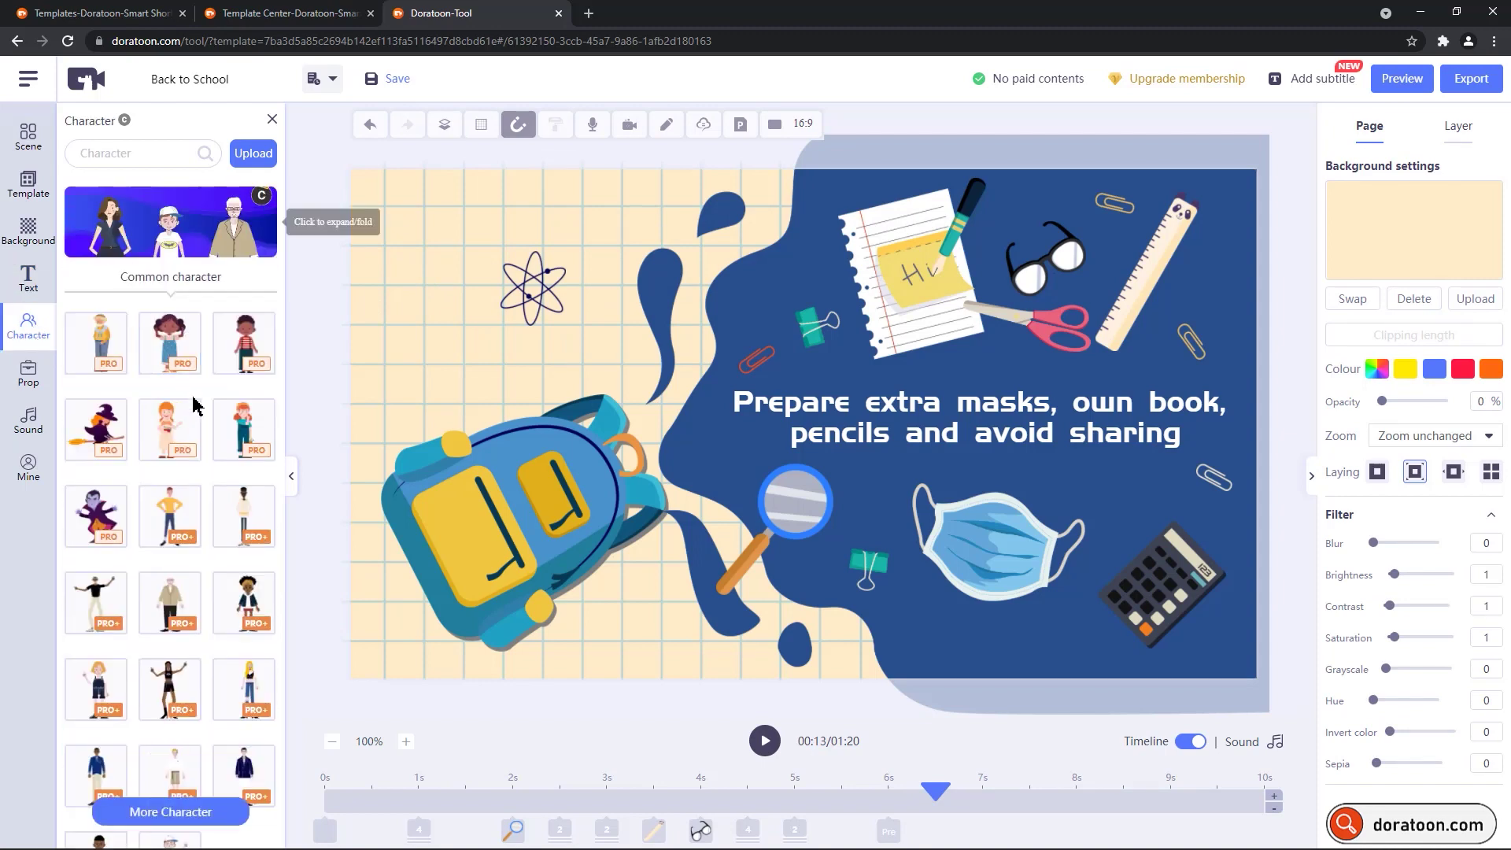
click(108, 606)
drag(819, 425, 493, 323)
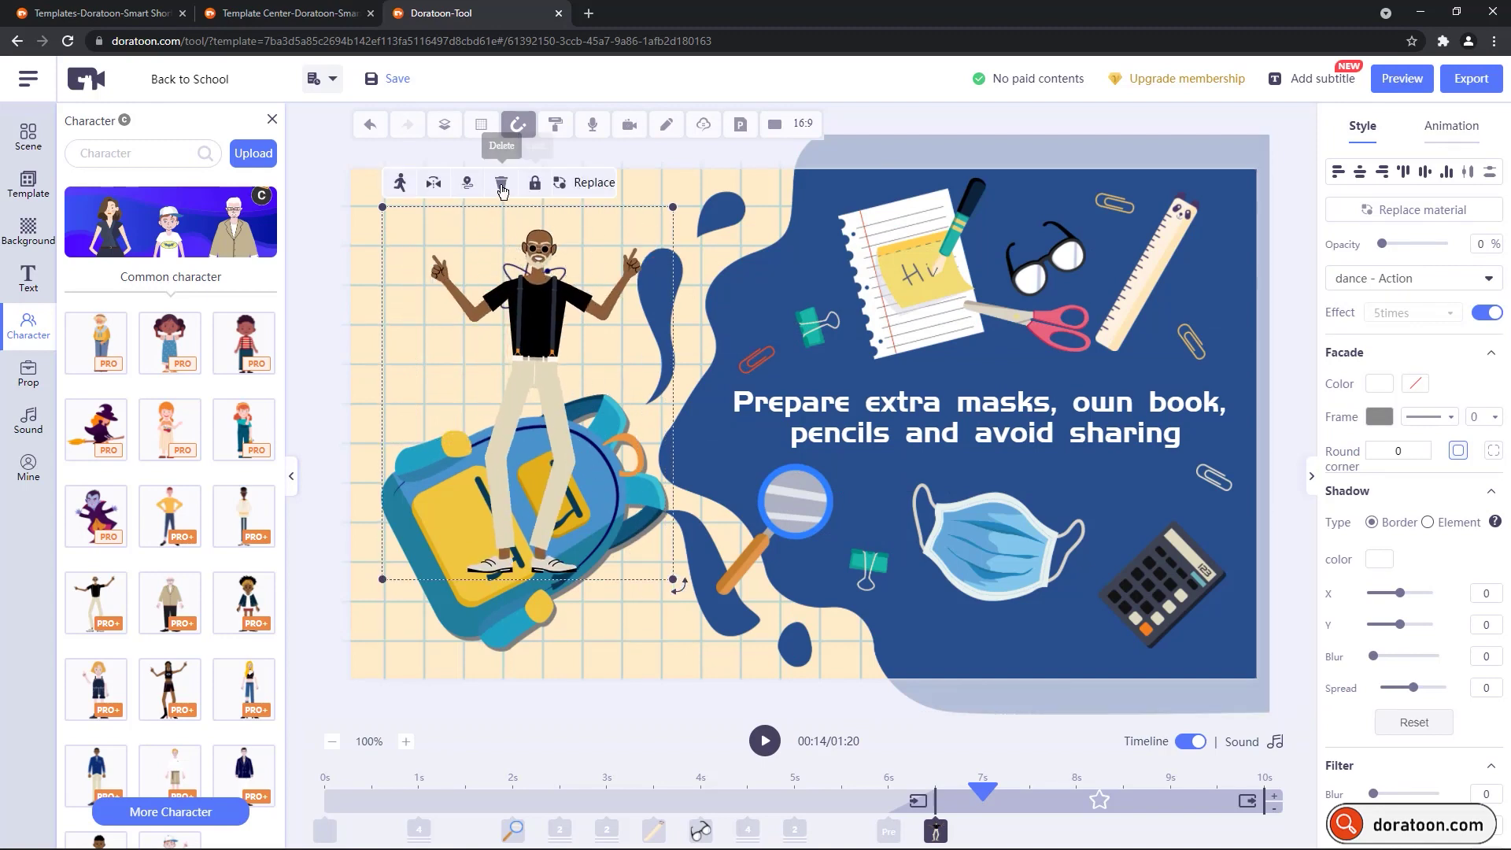
- Delete the dancing character and browse down the prop library
click(502, 182)
click(27, 375)
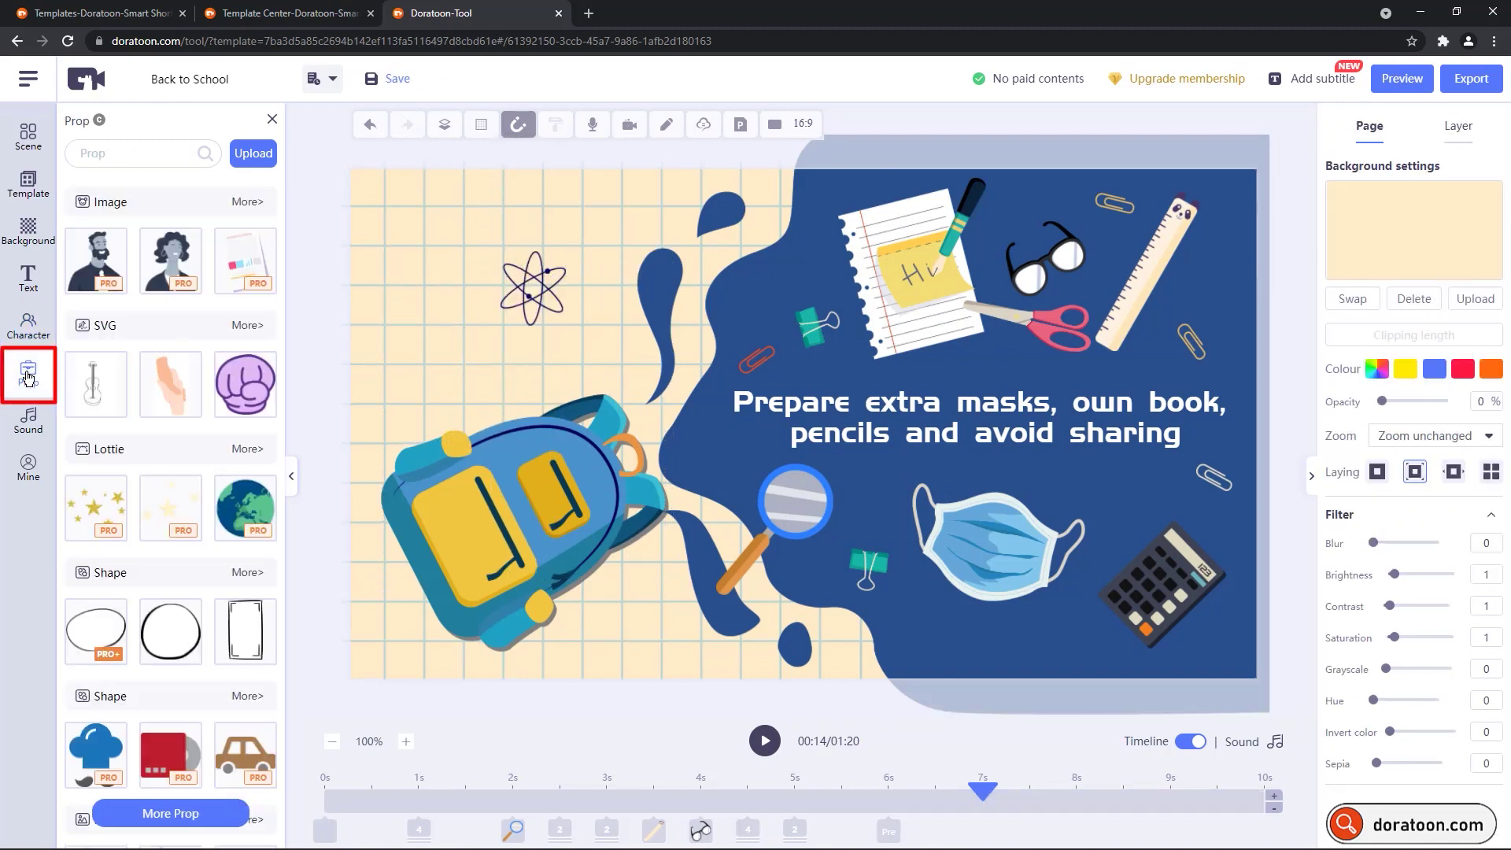
scroll(189, 482, down, 4)
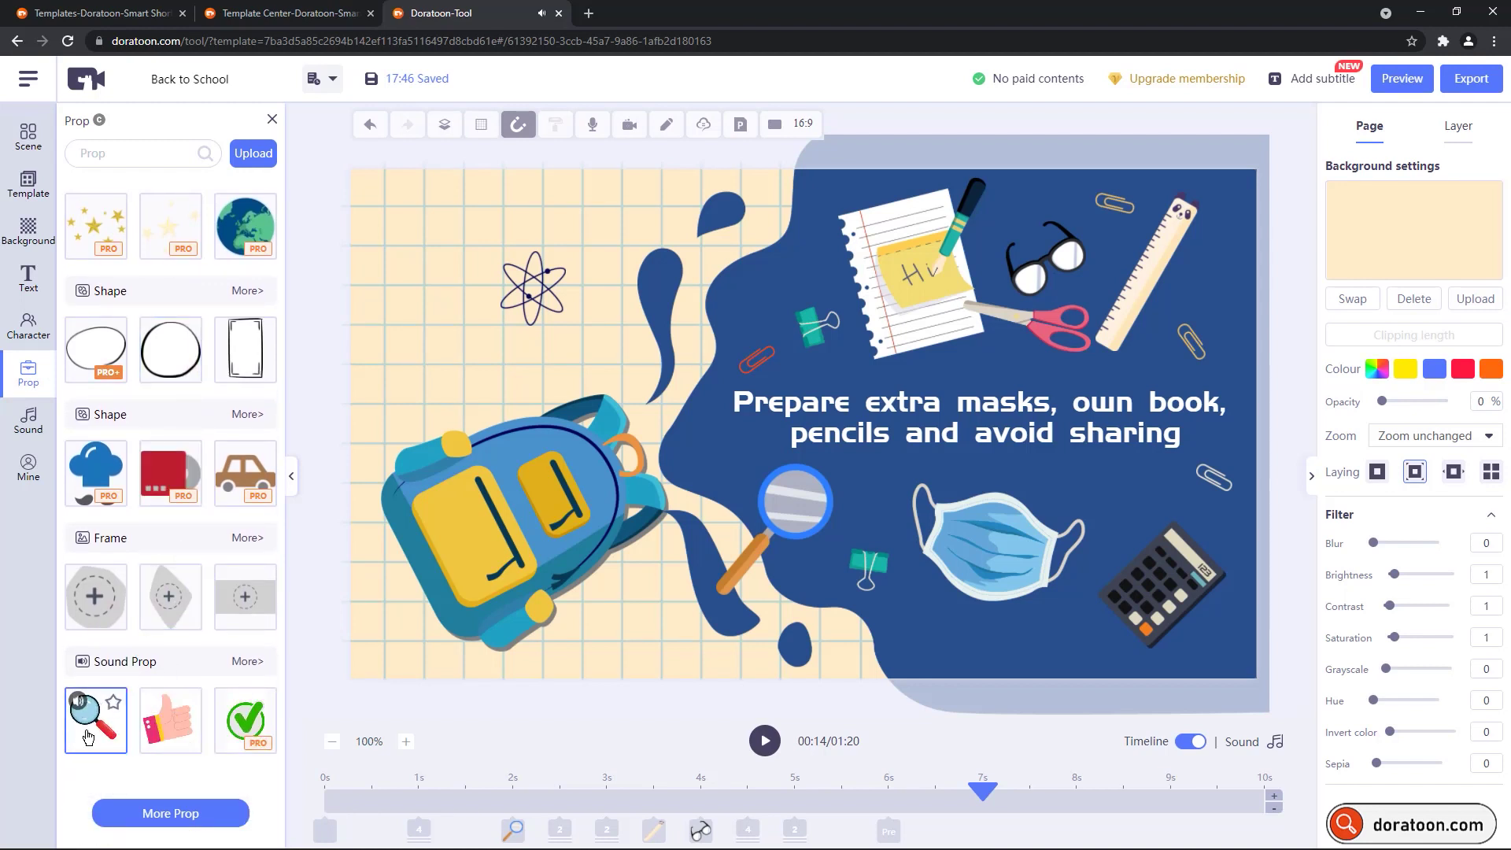
- Add a checkmark sound prop, move it upper left, delete it, and open the sound library
mouse_move(186, 736)
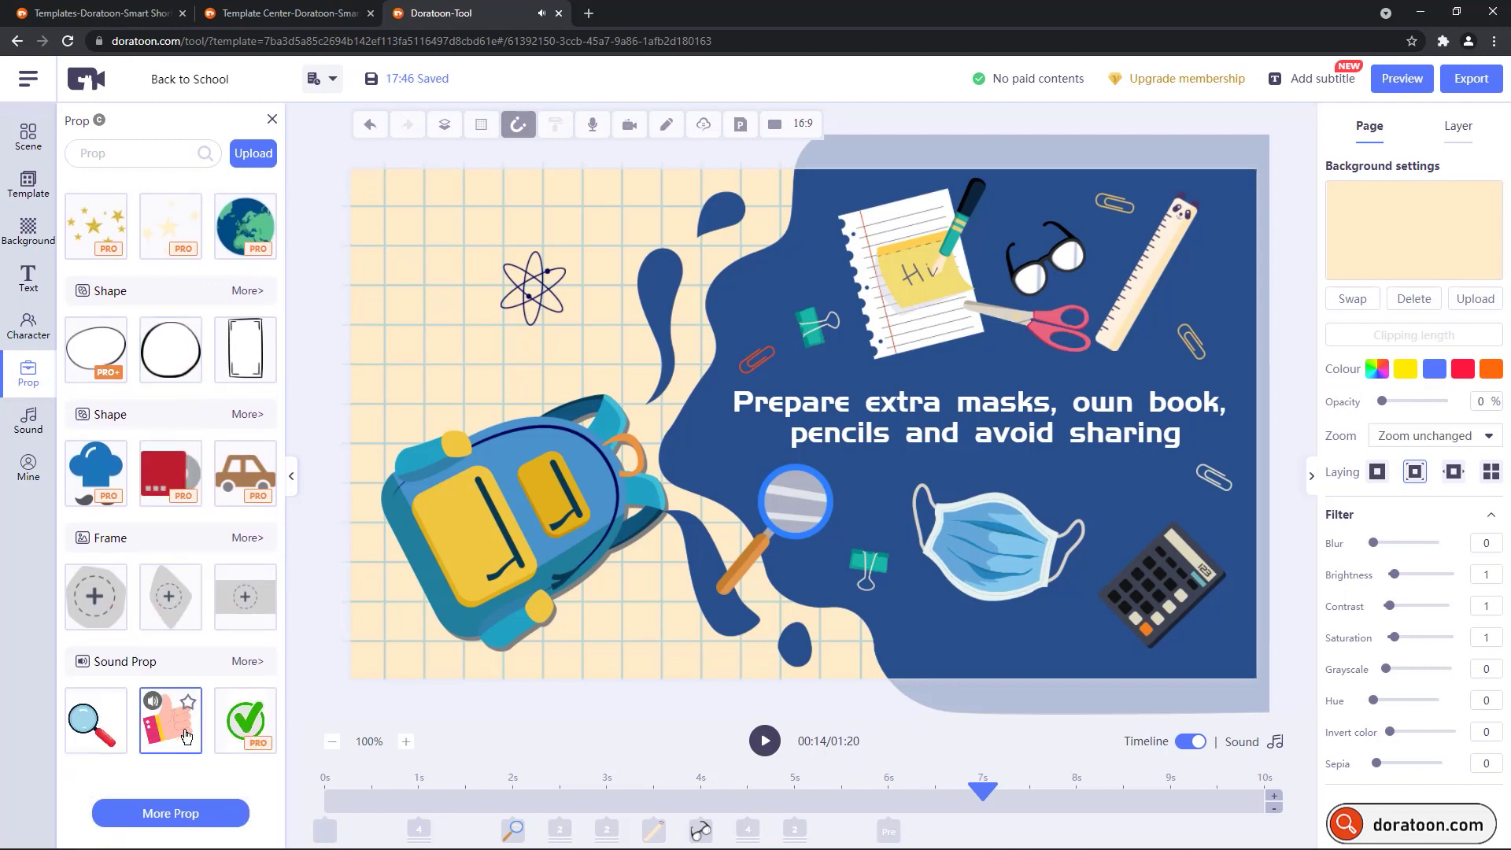
click(252, 728)
drag(823, 438, 462, 346)
click(473, 252)
click(28, 425)
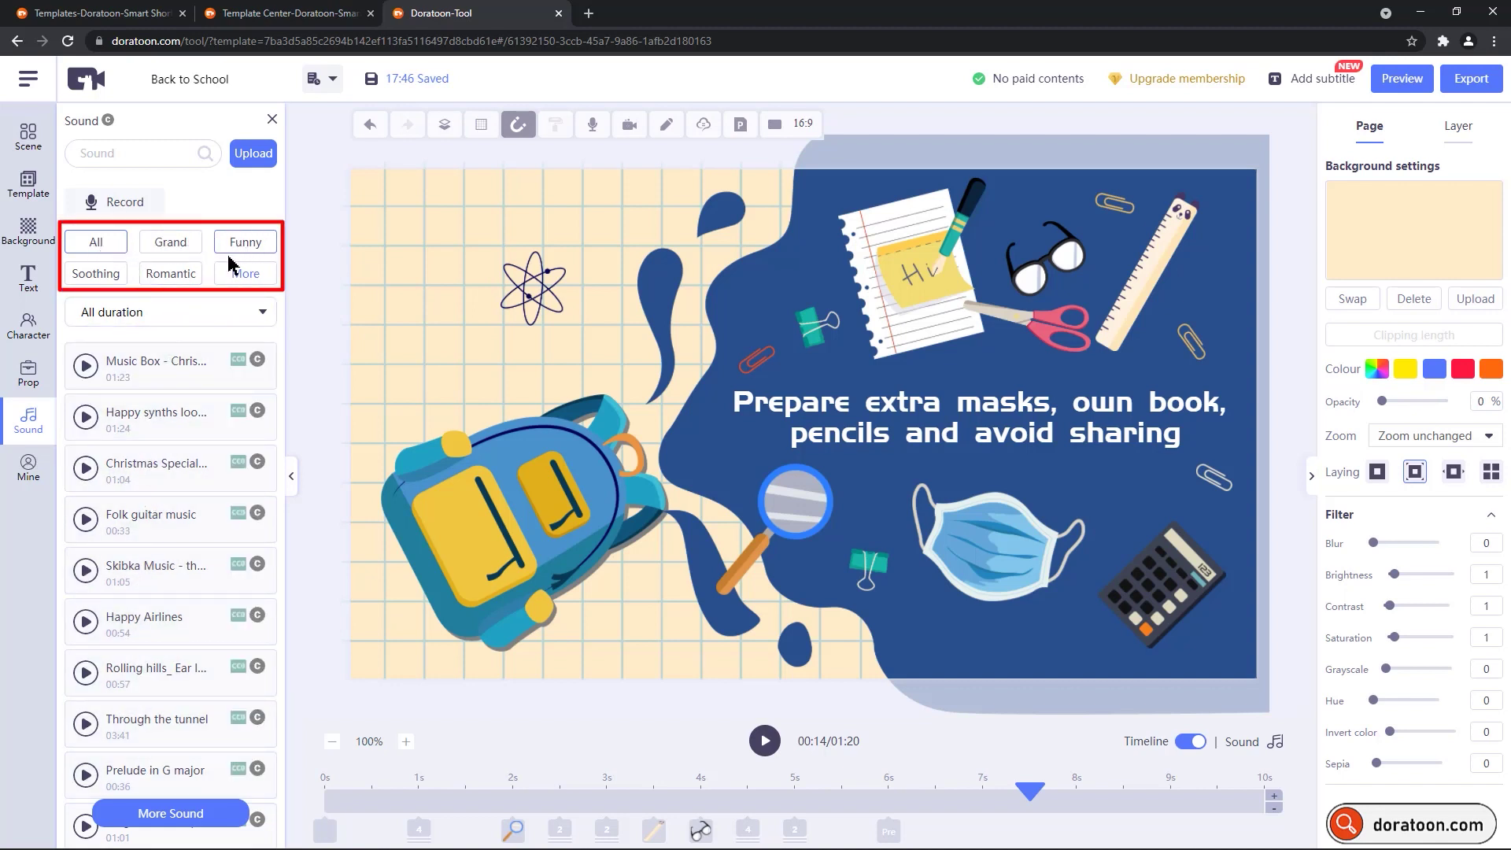
- Check the All duration filter, the Record voice-over methods, and liked items under Mine
click(148, 310)
click(144, 312)
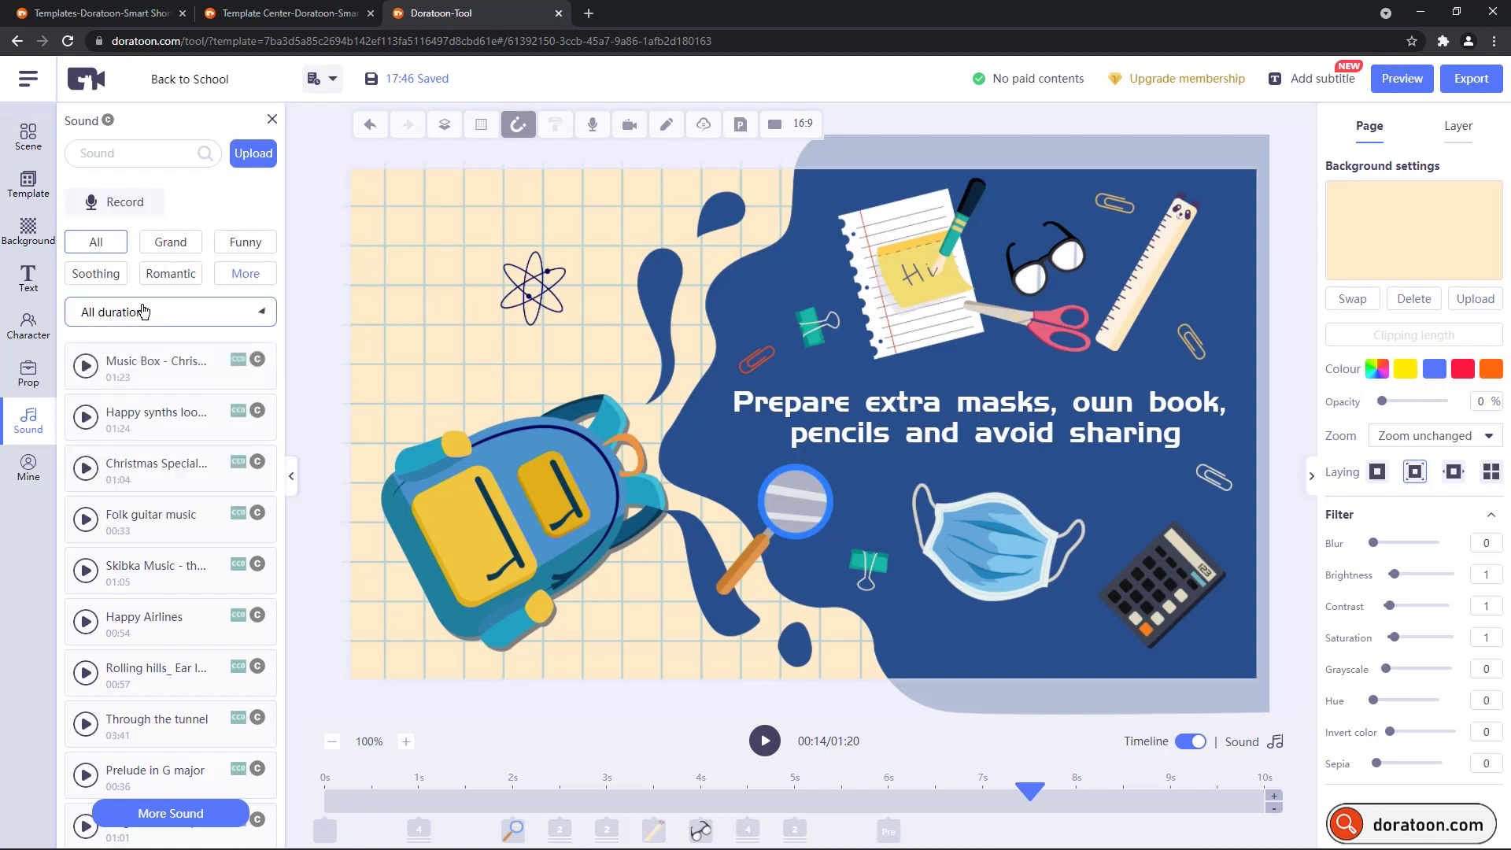
click(119, 206)
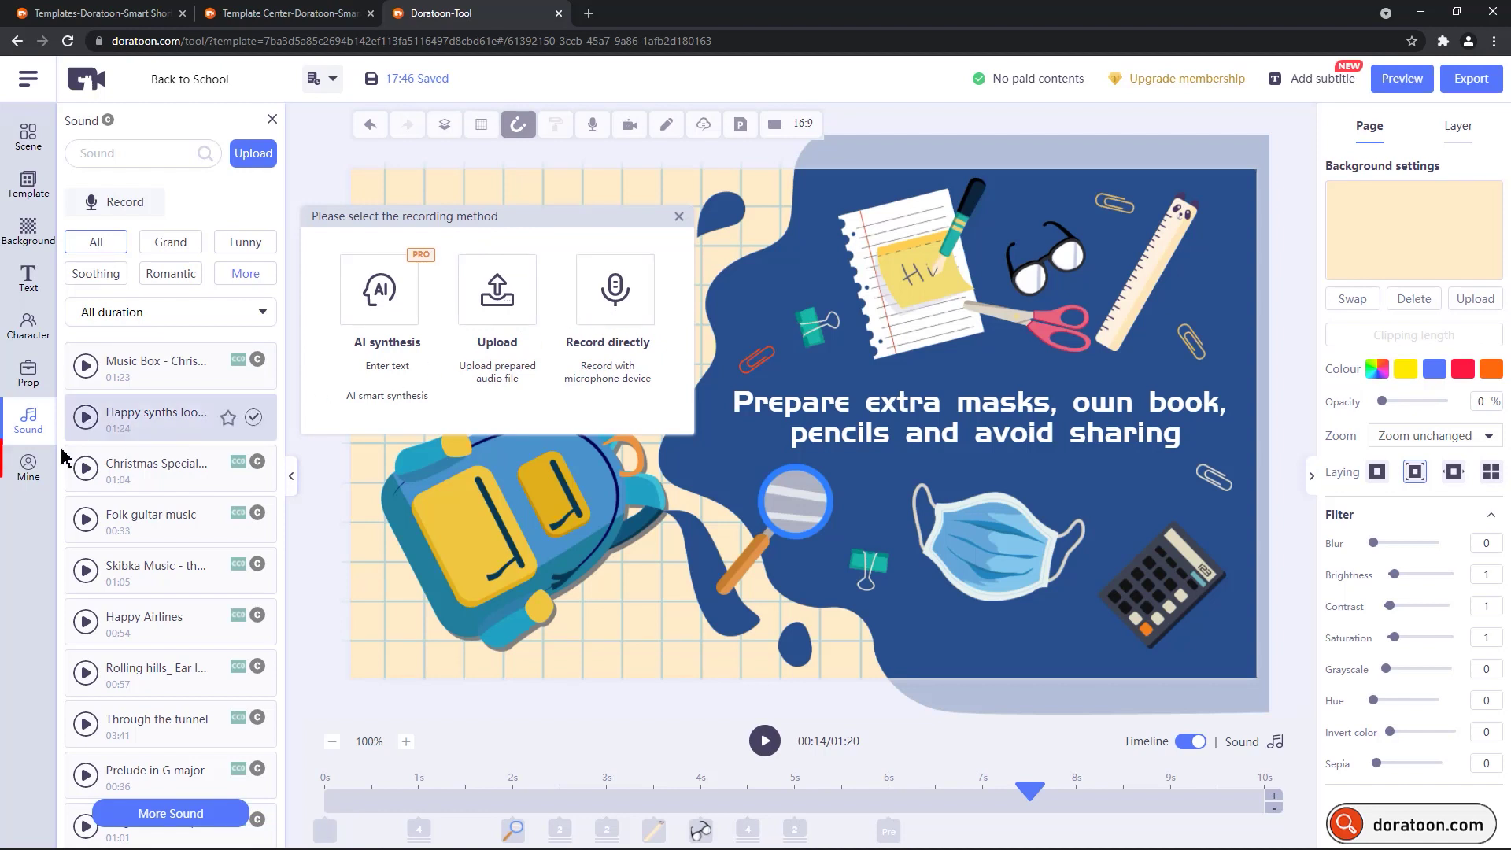
click(28, 466)
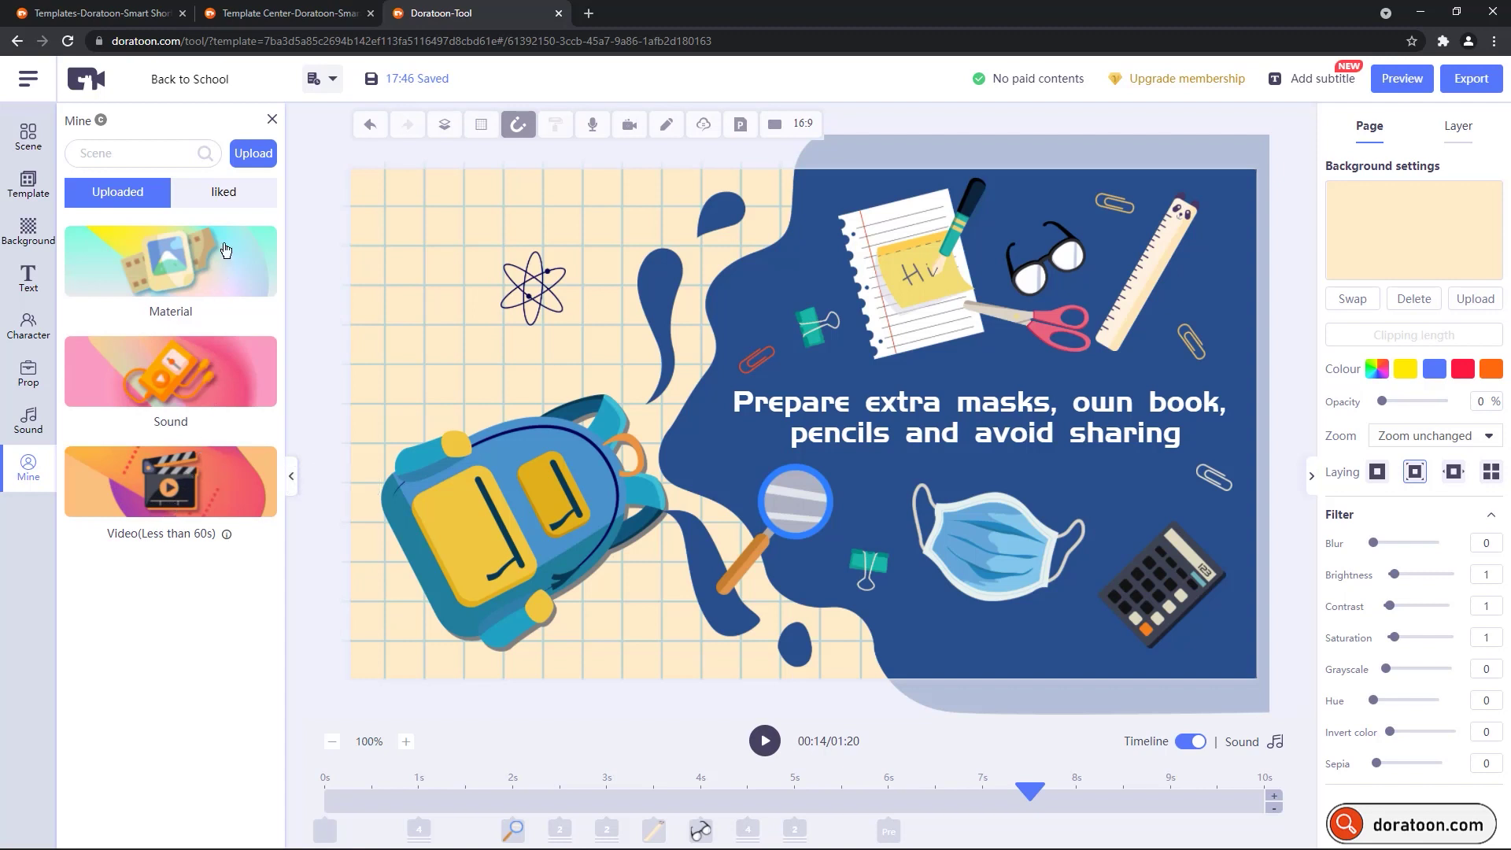
click(227, 197)
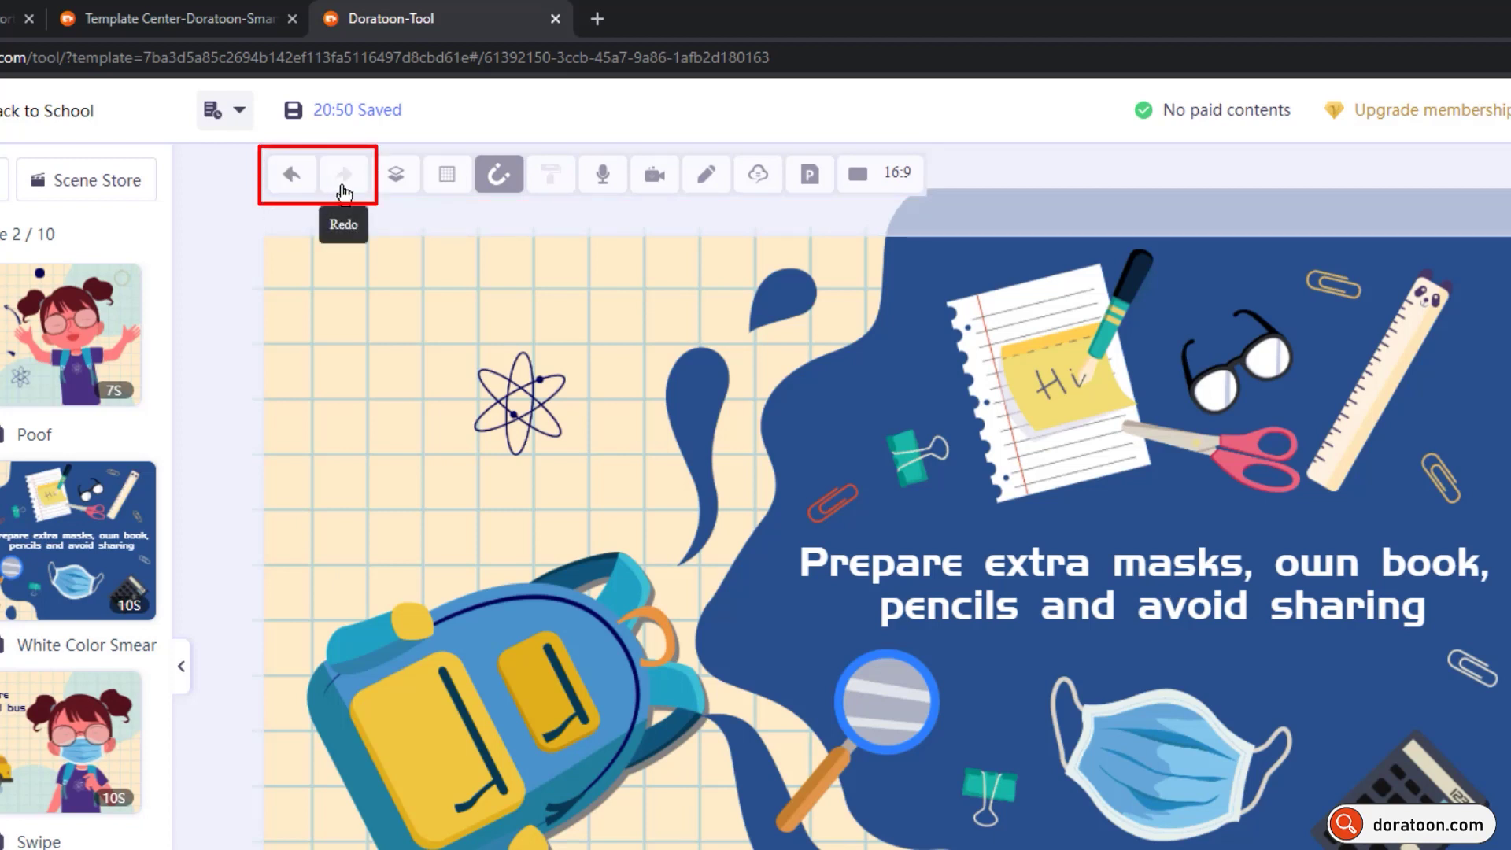
click(400, 178)
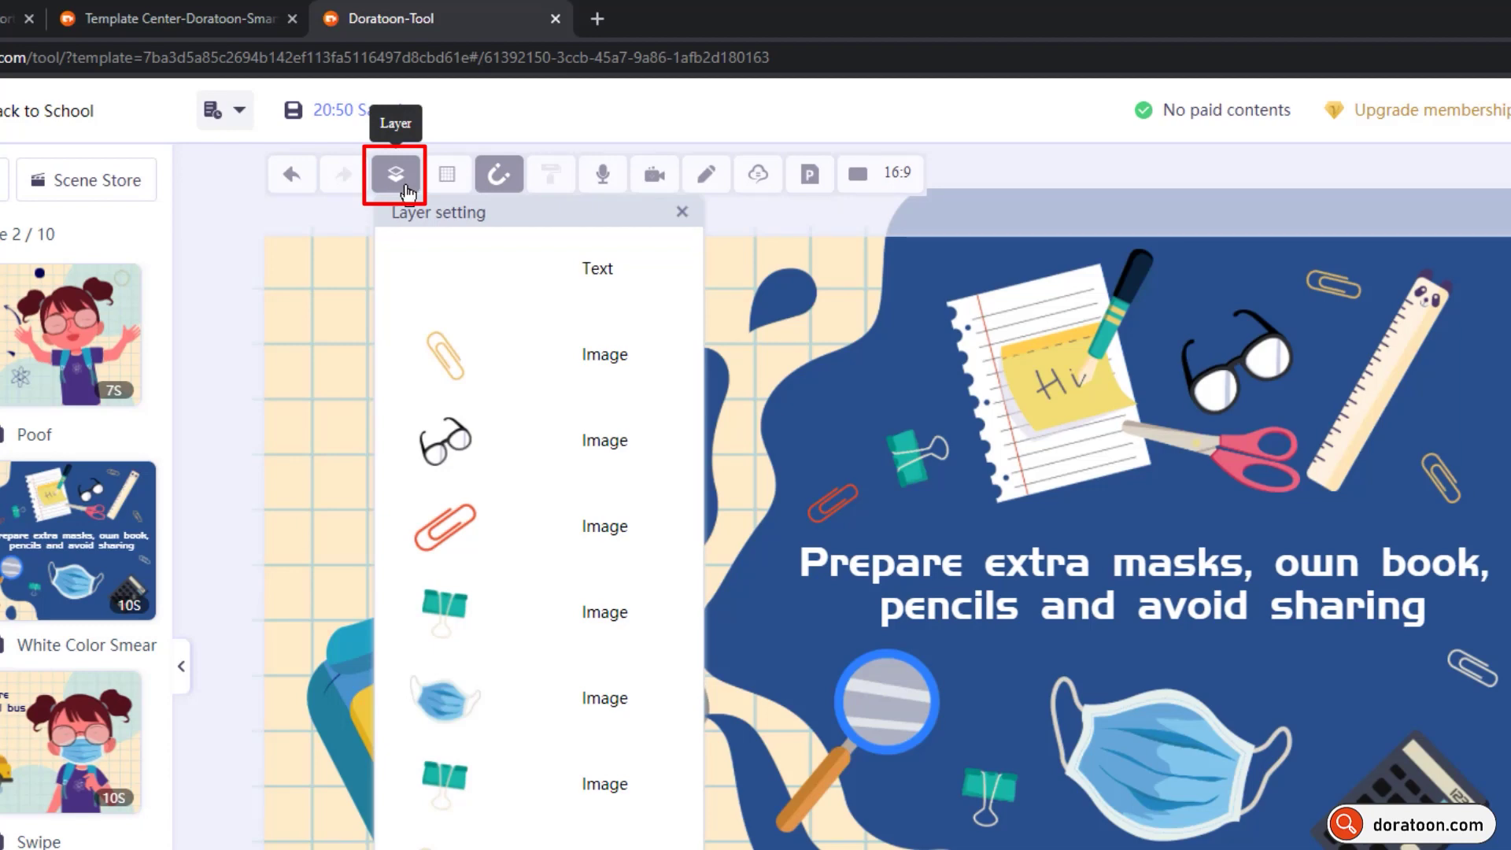
click(450, 178)
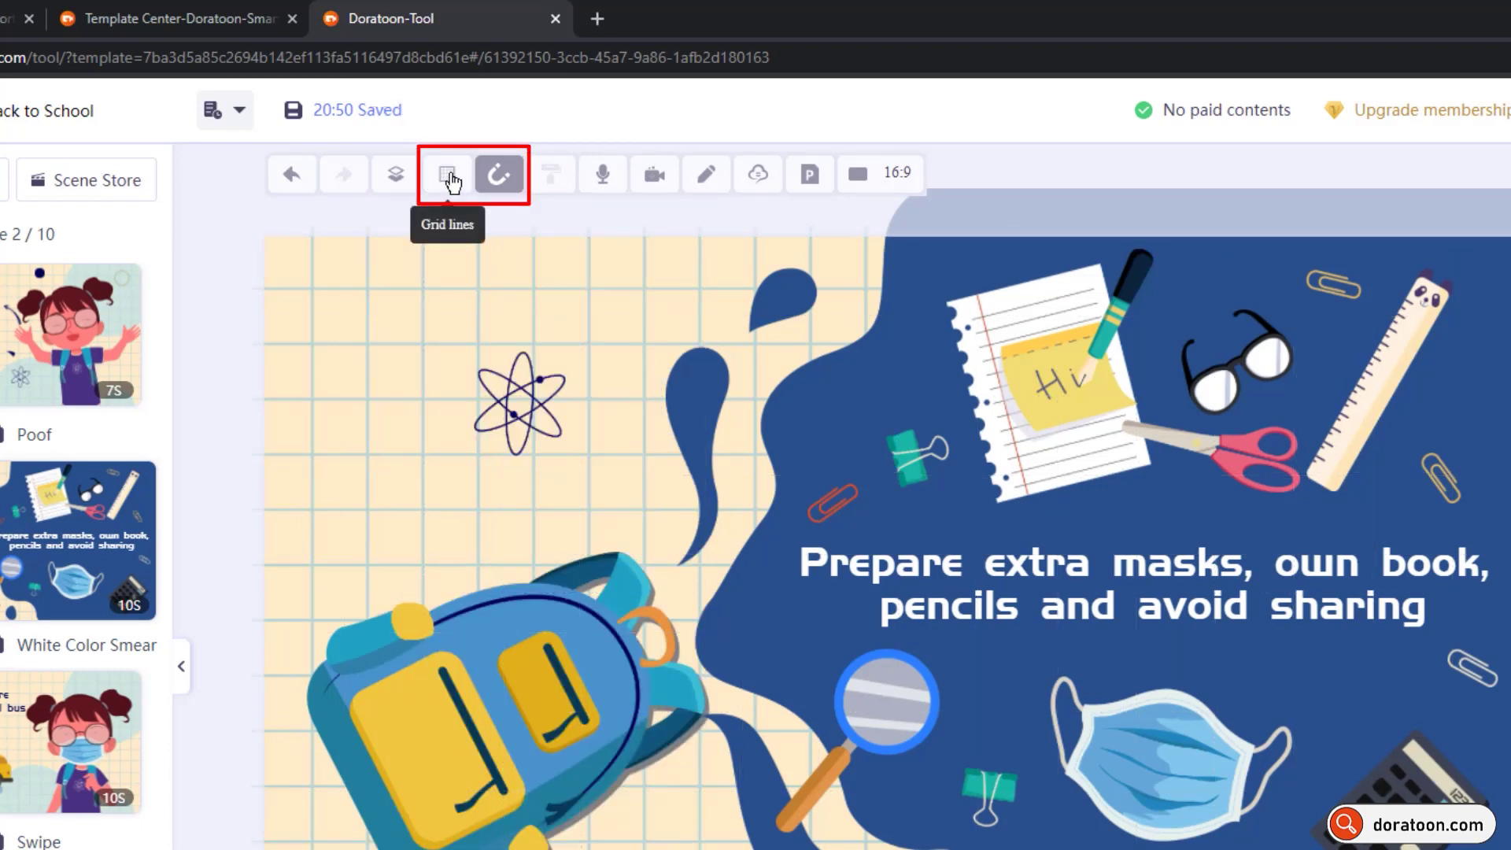
click(451, 178)
click(451, 178)
click(450, 178)
click(450, 178)
click(450, 178)
click(450, 178)
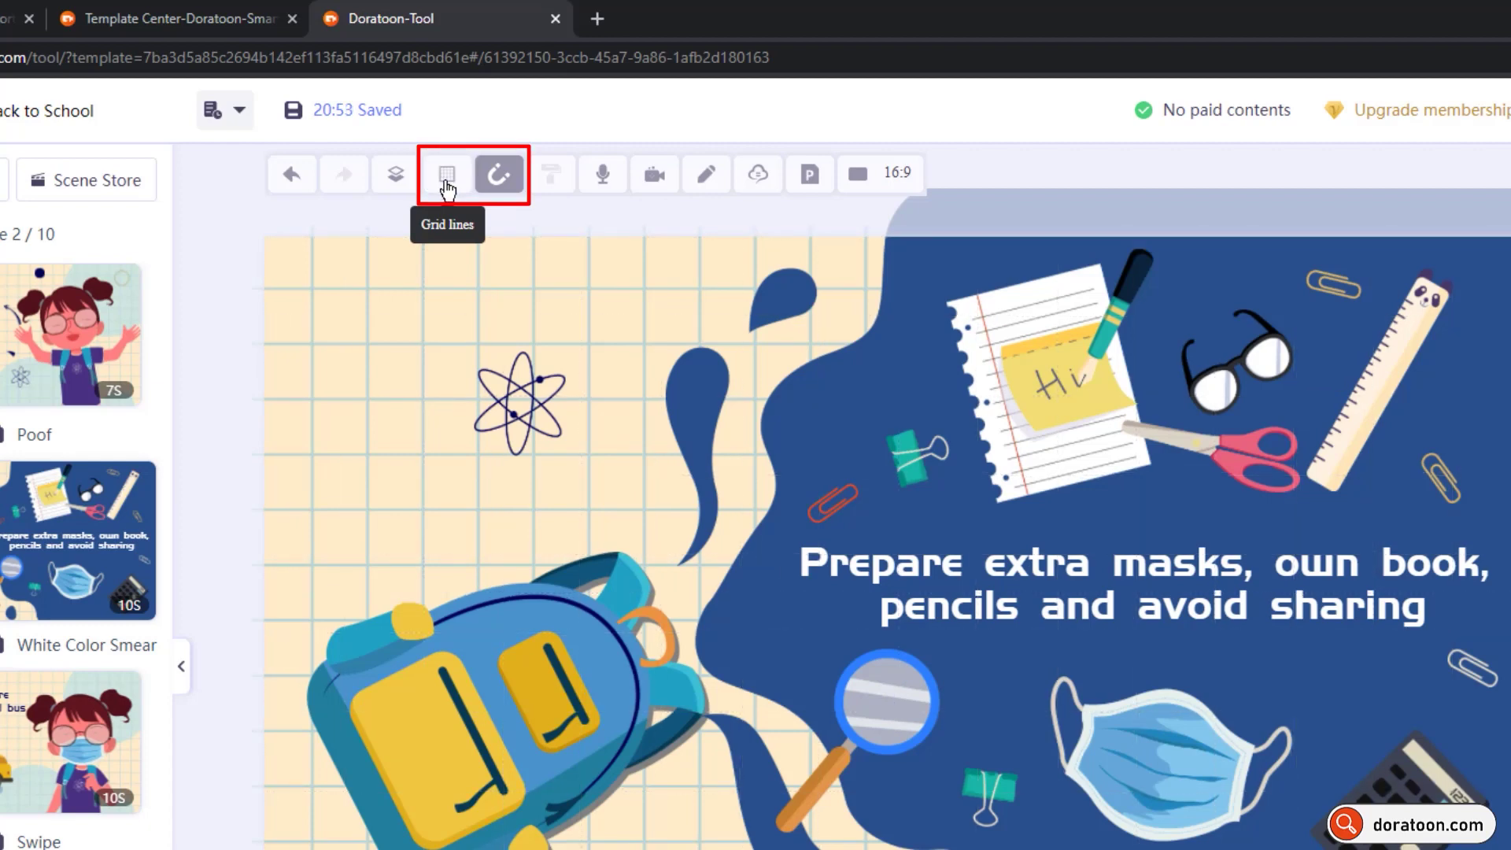
click(504, 183)
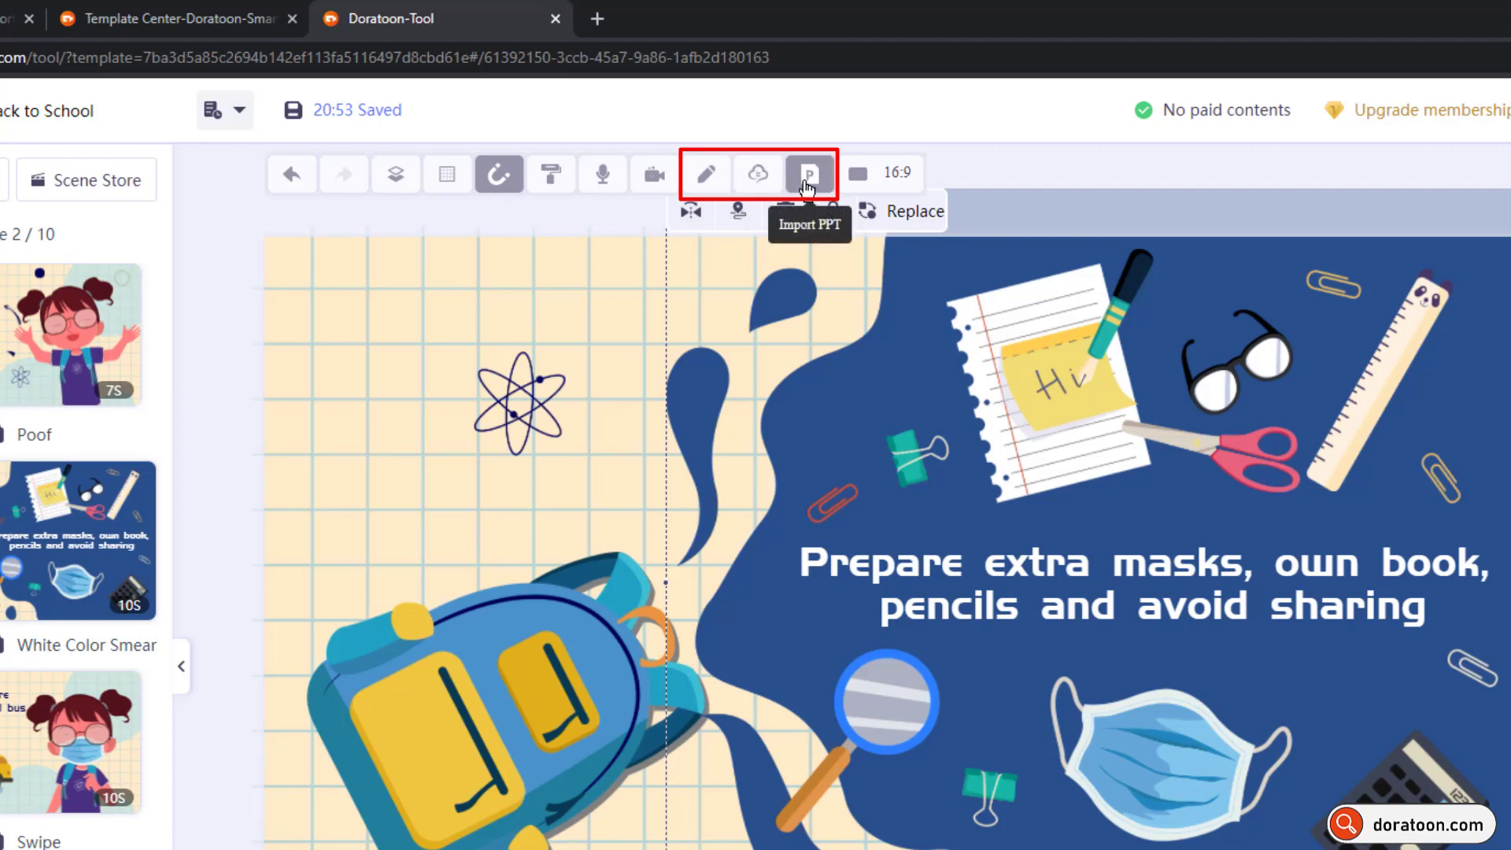
click(889, 187)
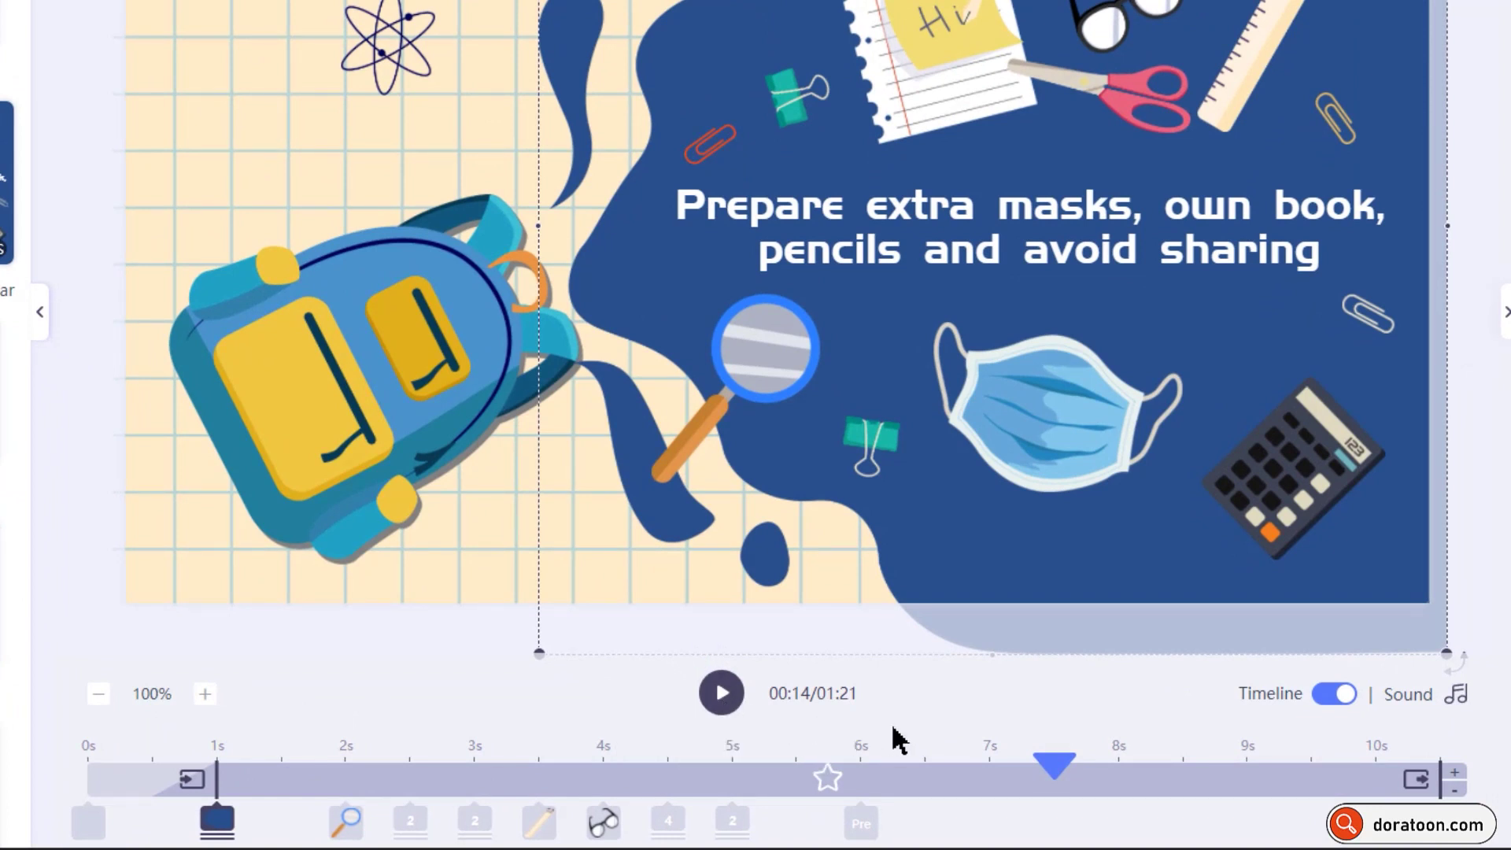
- Add one second to the White Color Smear scene so it runs 11 seconds
drag(1053, 775, 901, 785)
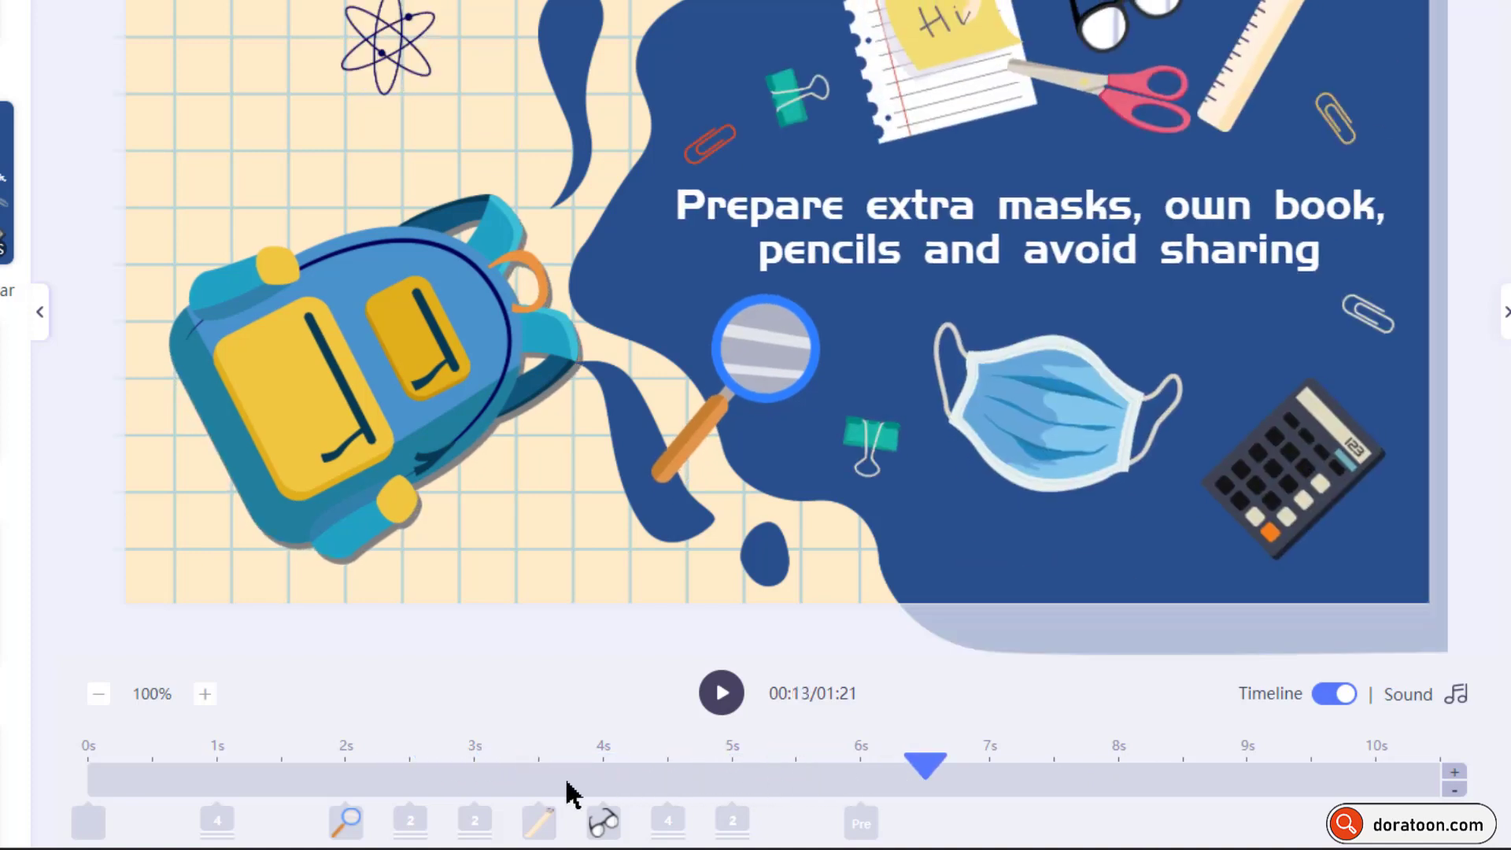
mouse_move(226, 830)
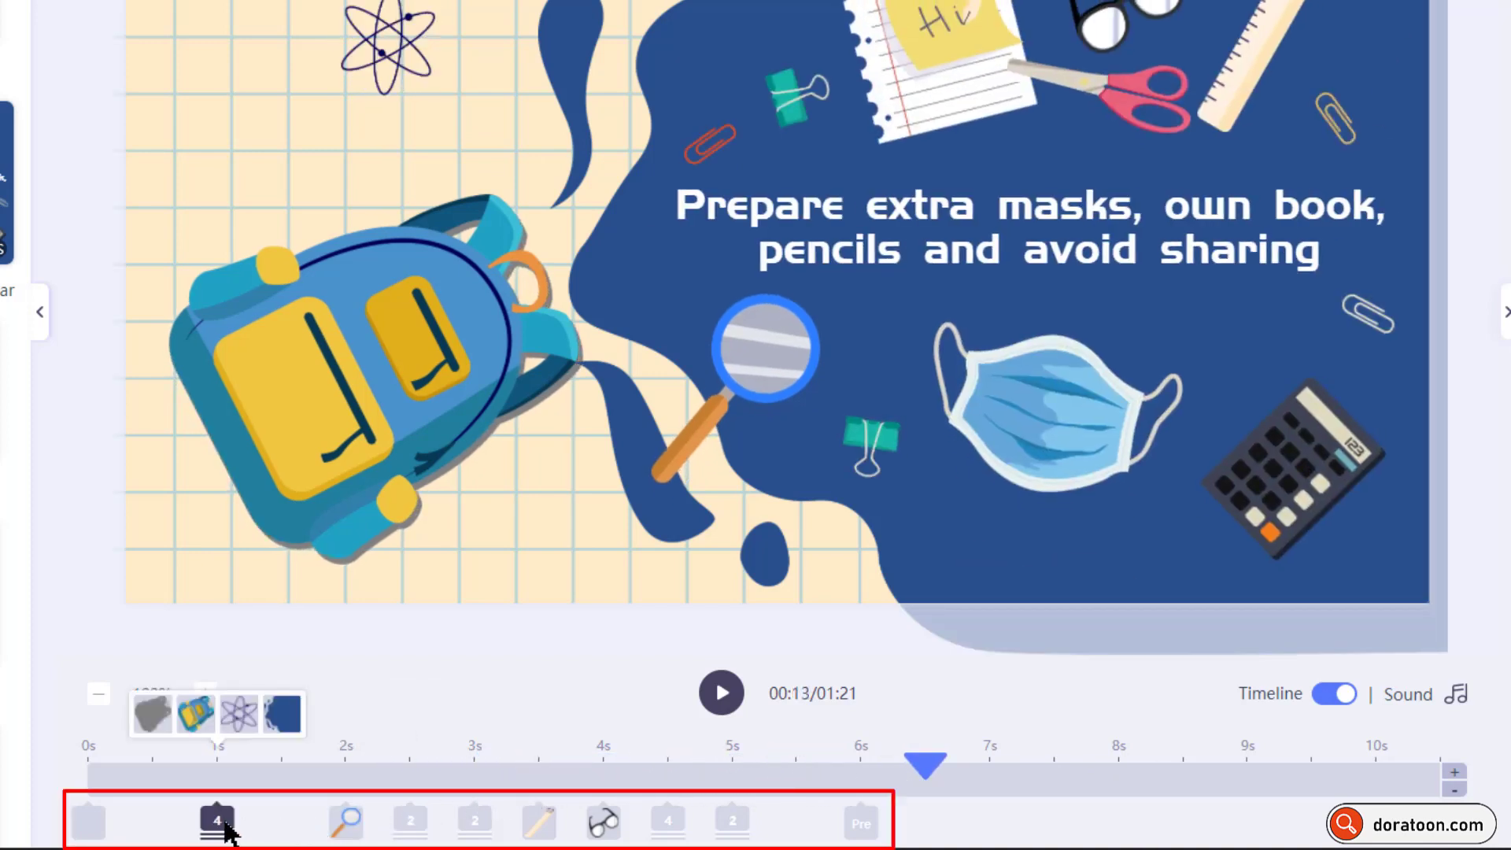
mouse_move(347, 832)
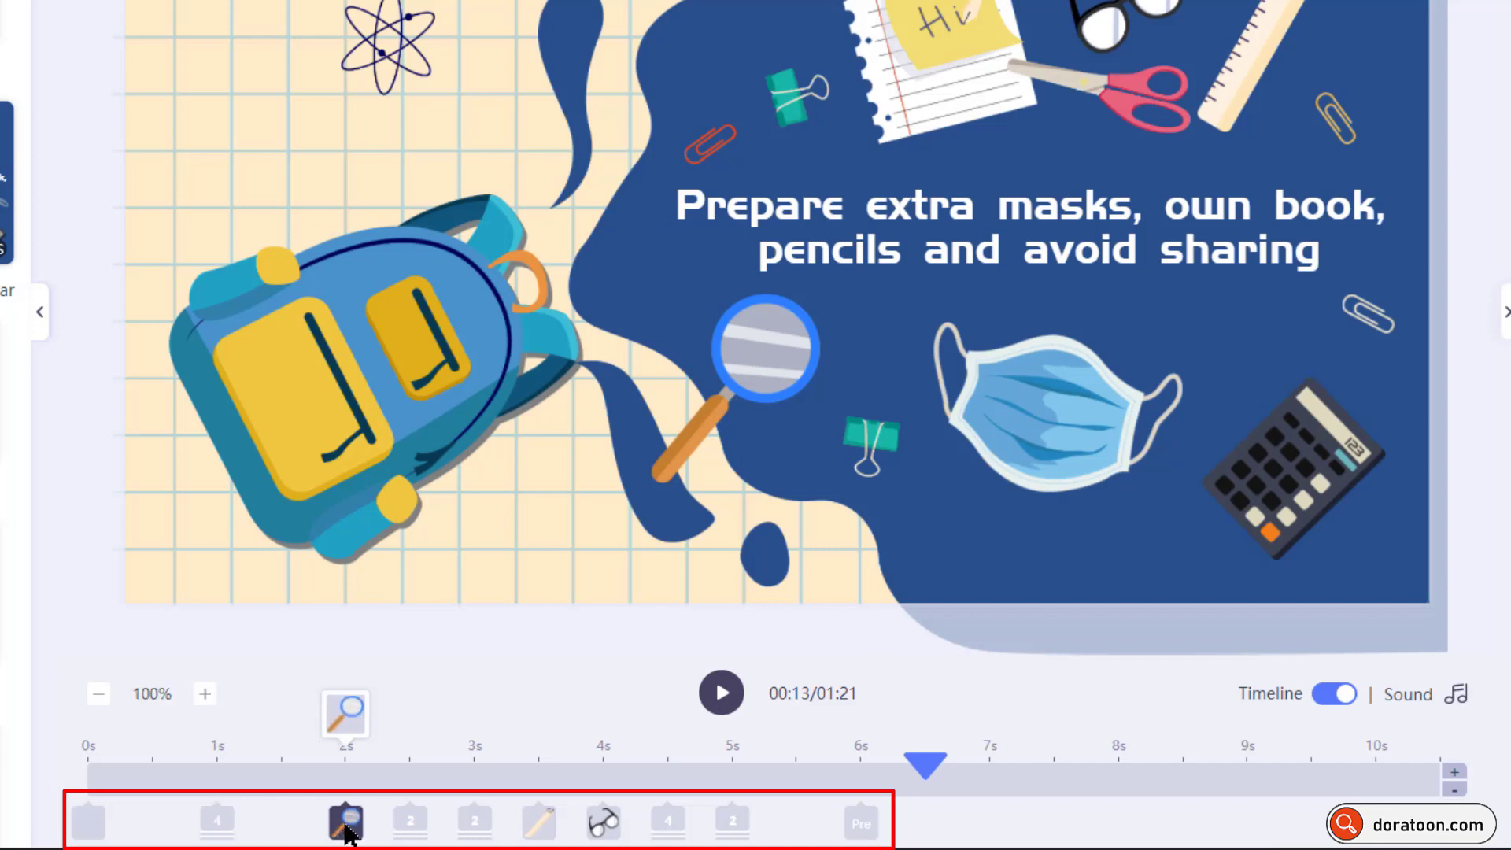
mouse_move(411, 834)
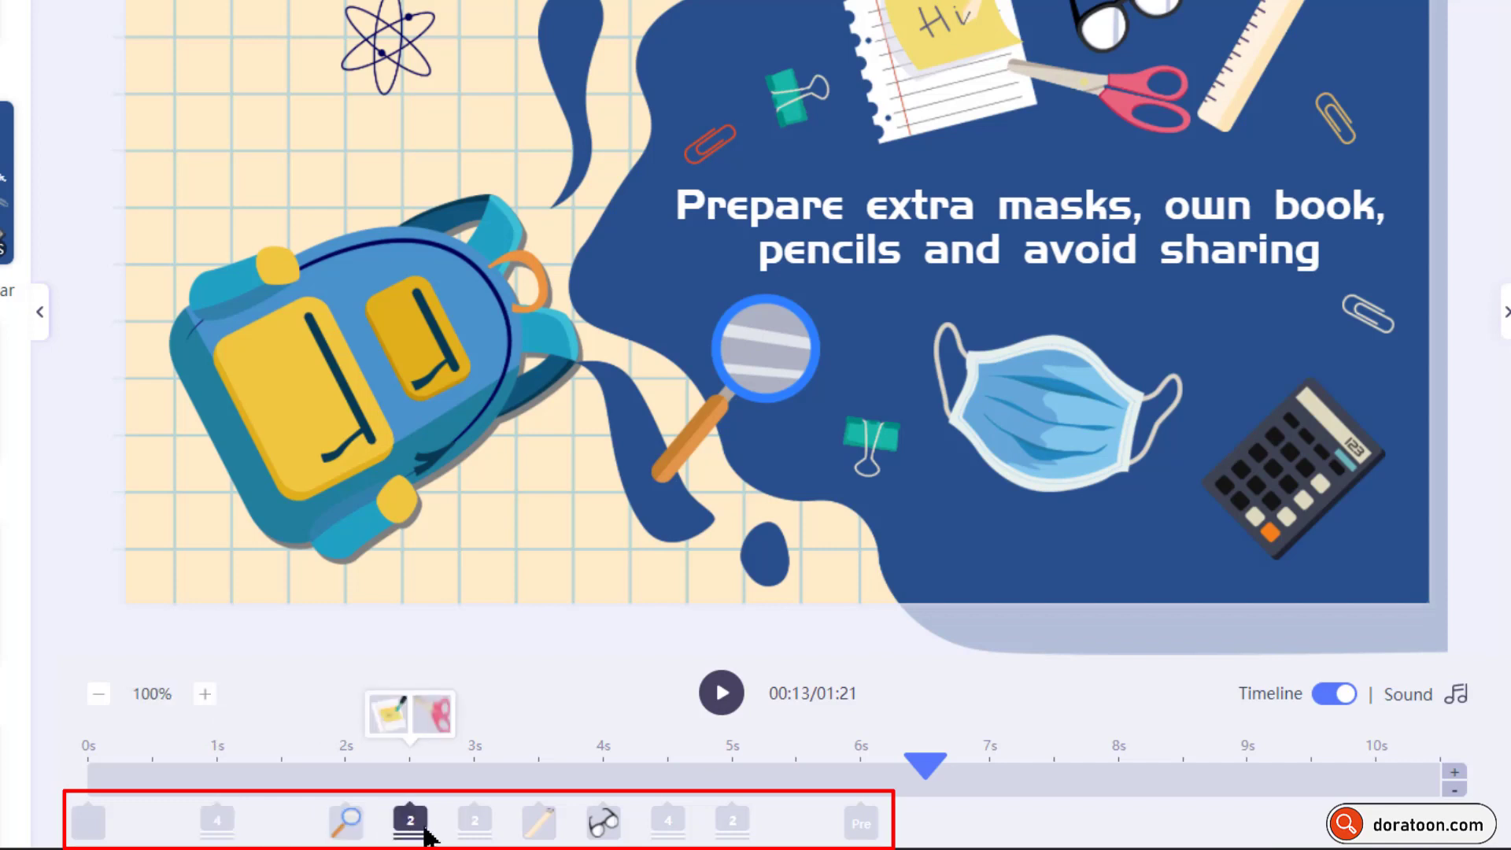
mouse_move(481, 833)
mouse_move(544, 837)
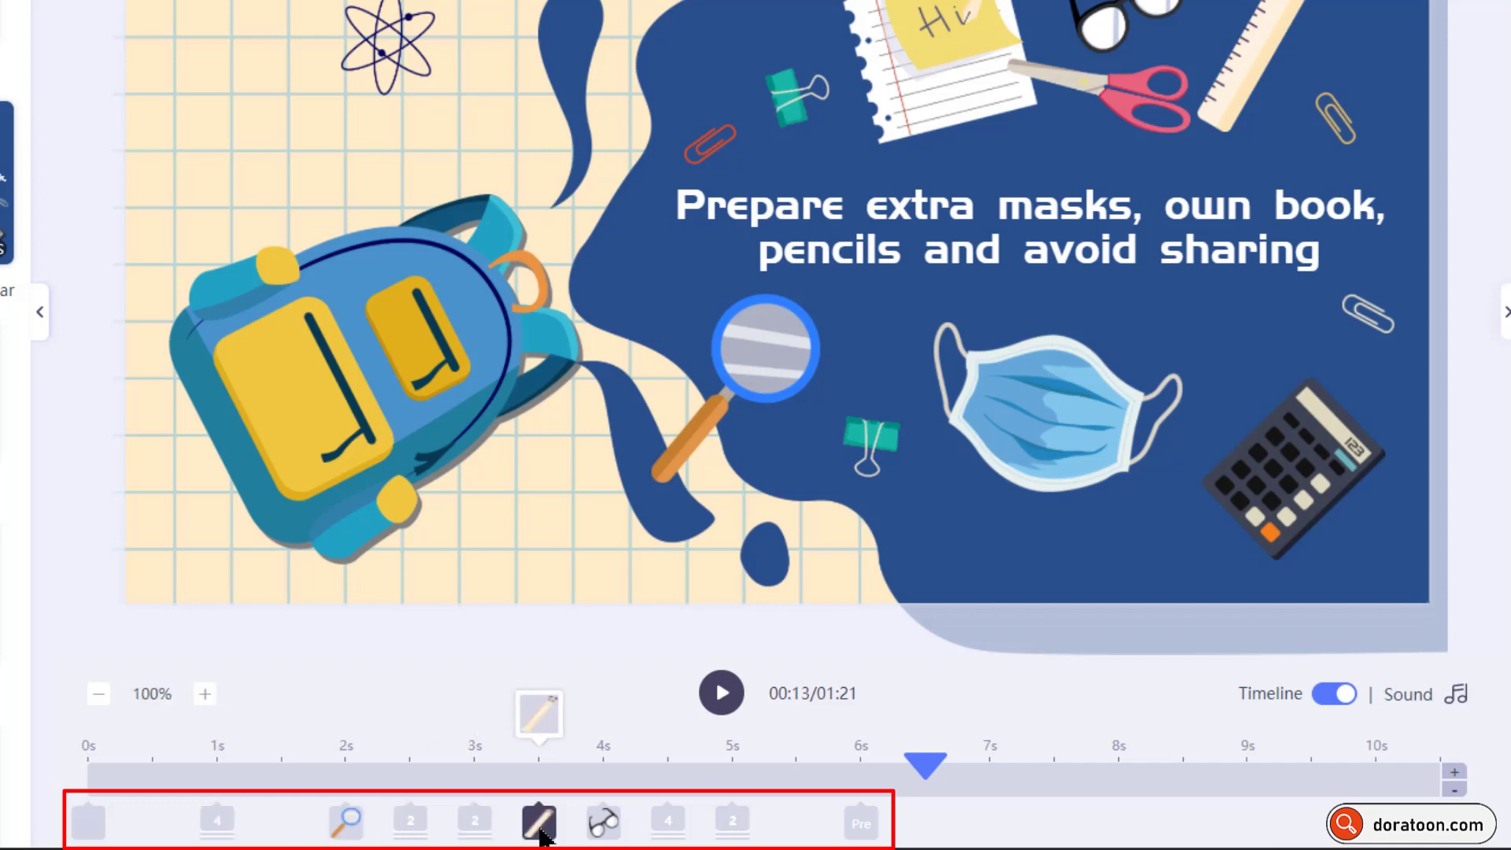
mouse_move(605, 835)
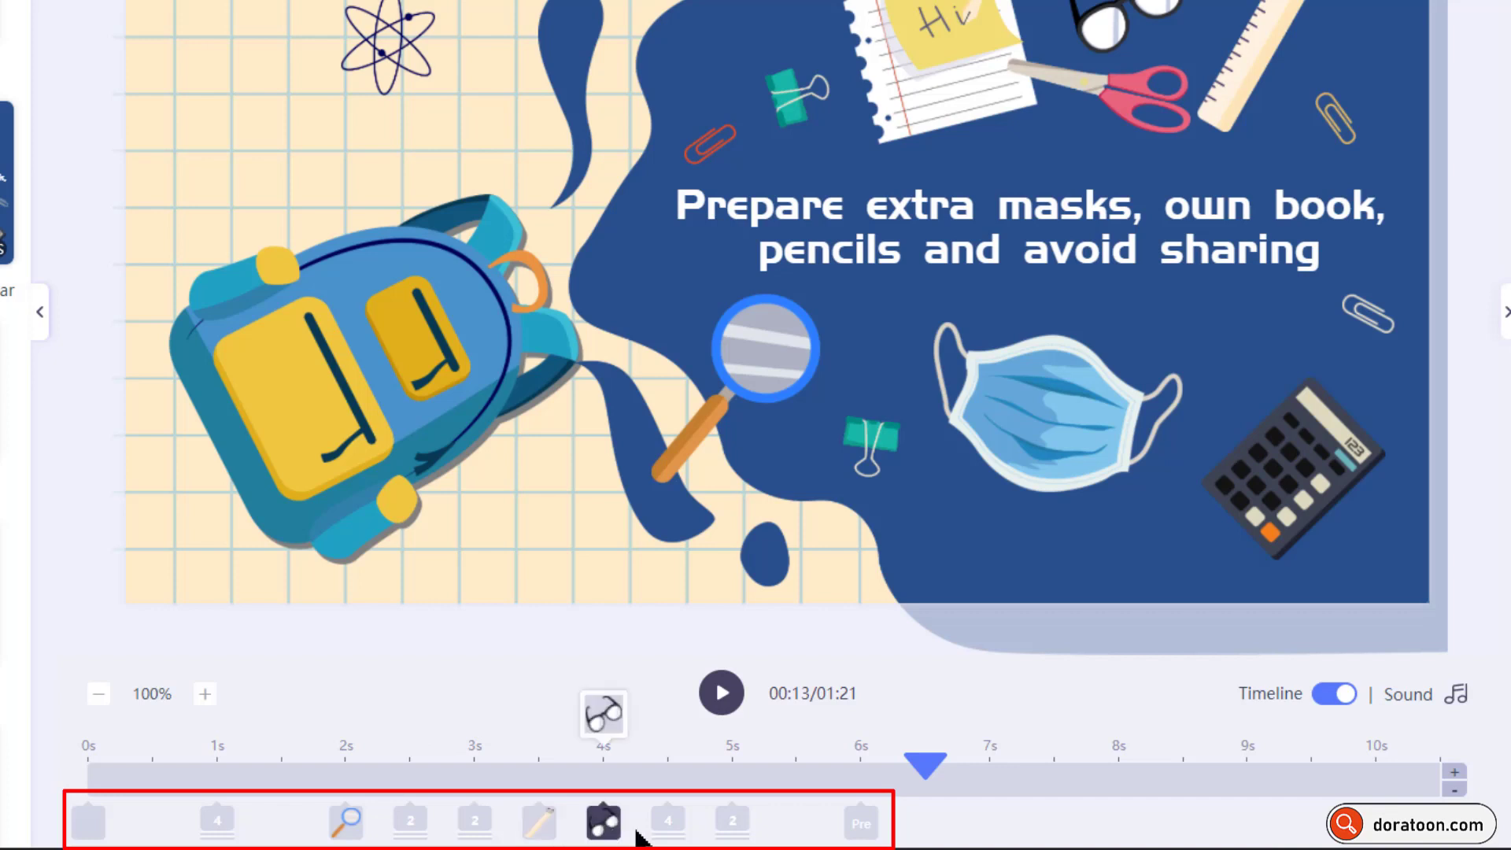
mouse_move(748, 835)
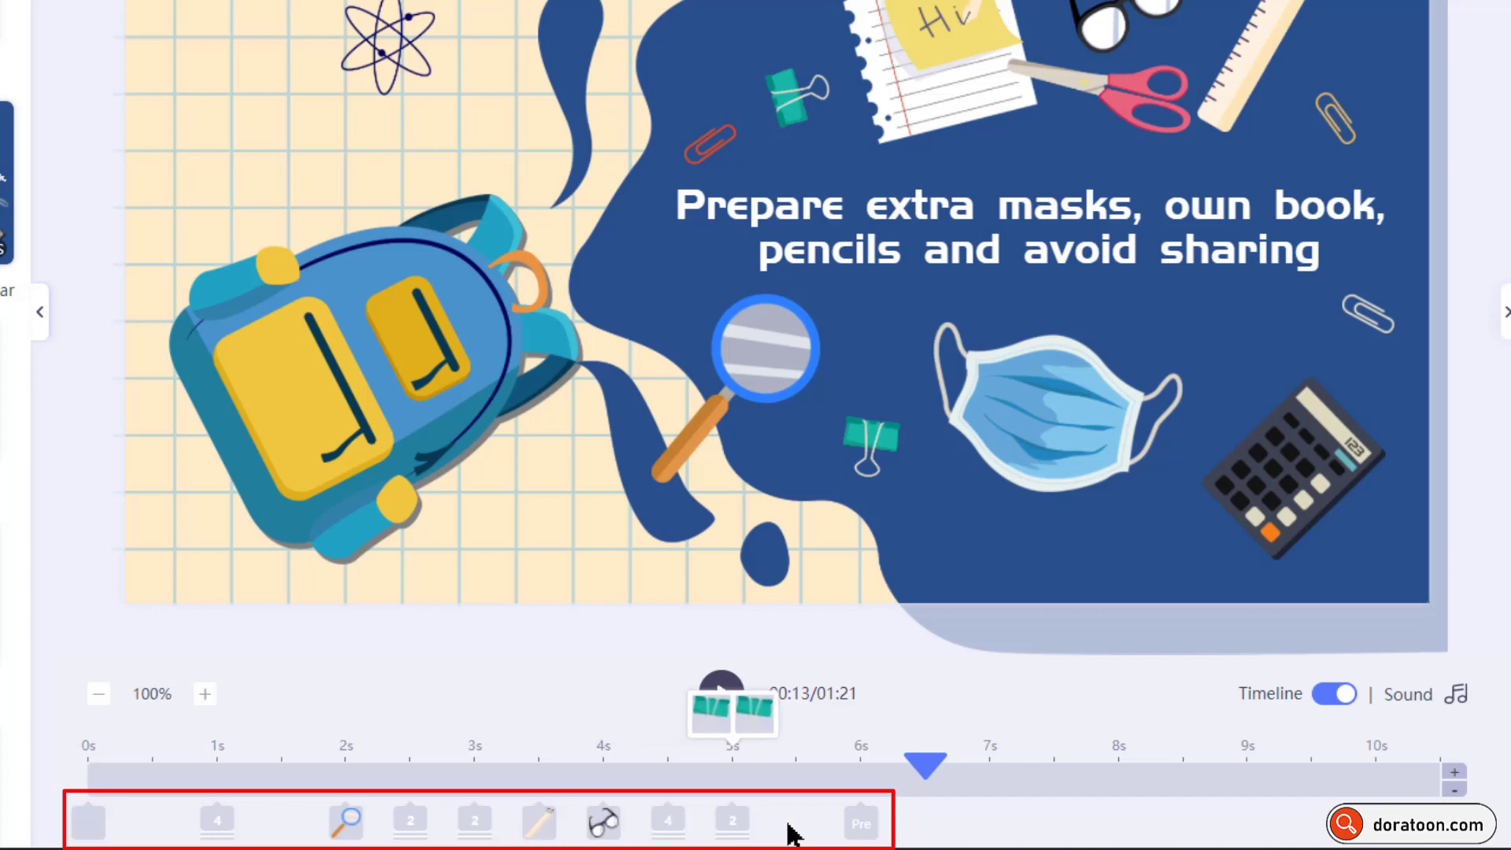
mouse_move(866, 835)
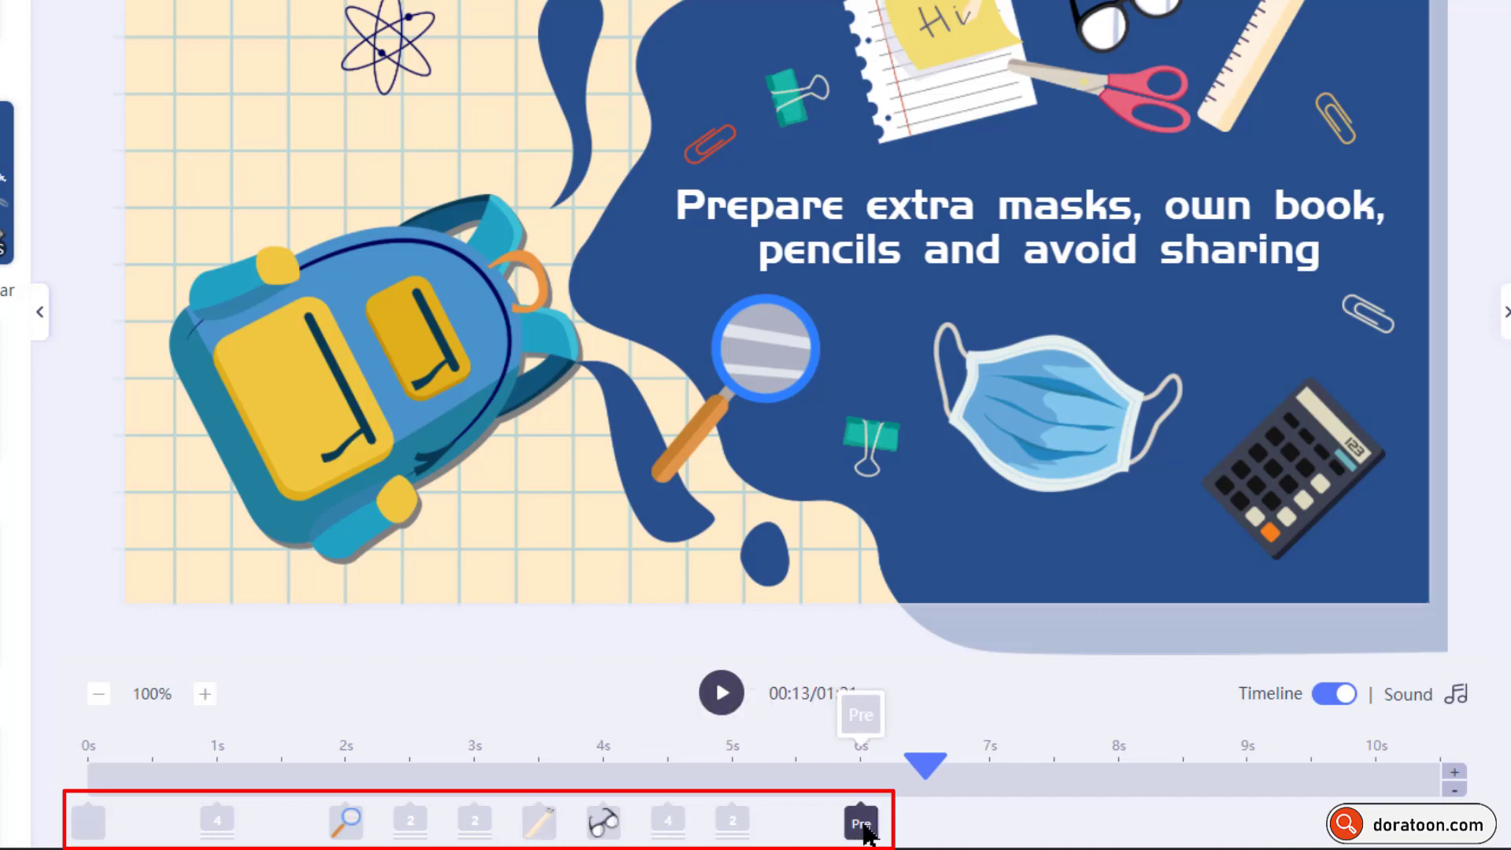
click(1453, 781)
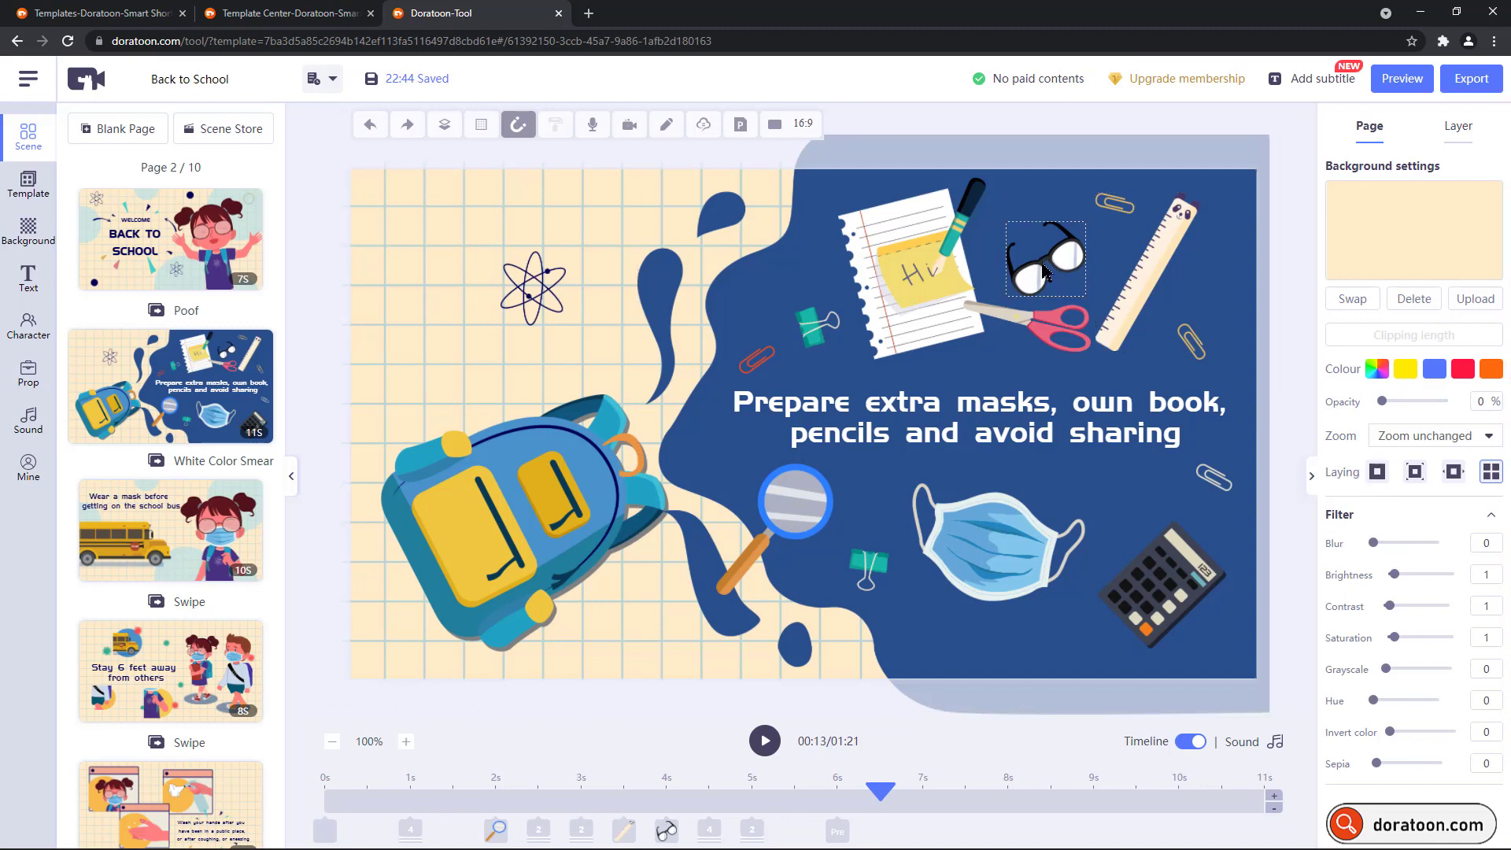
- Open the Back to School opening scene, trial a red background, then undo it
click(200, 244)
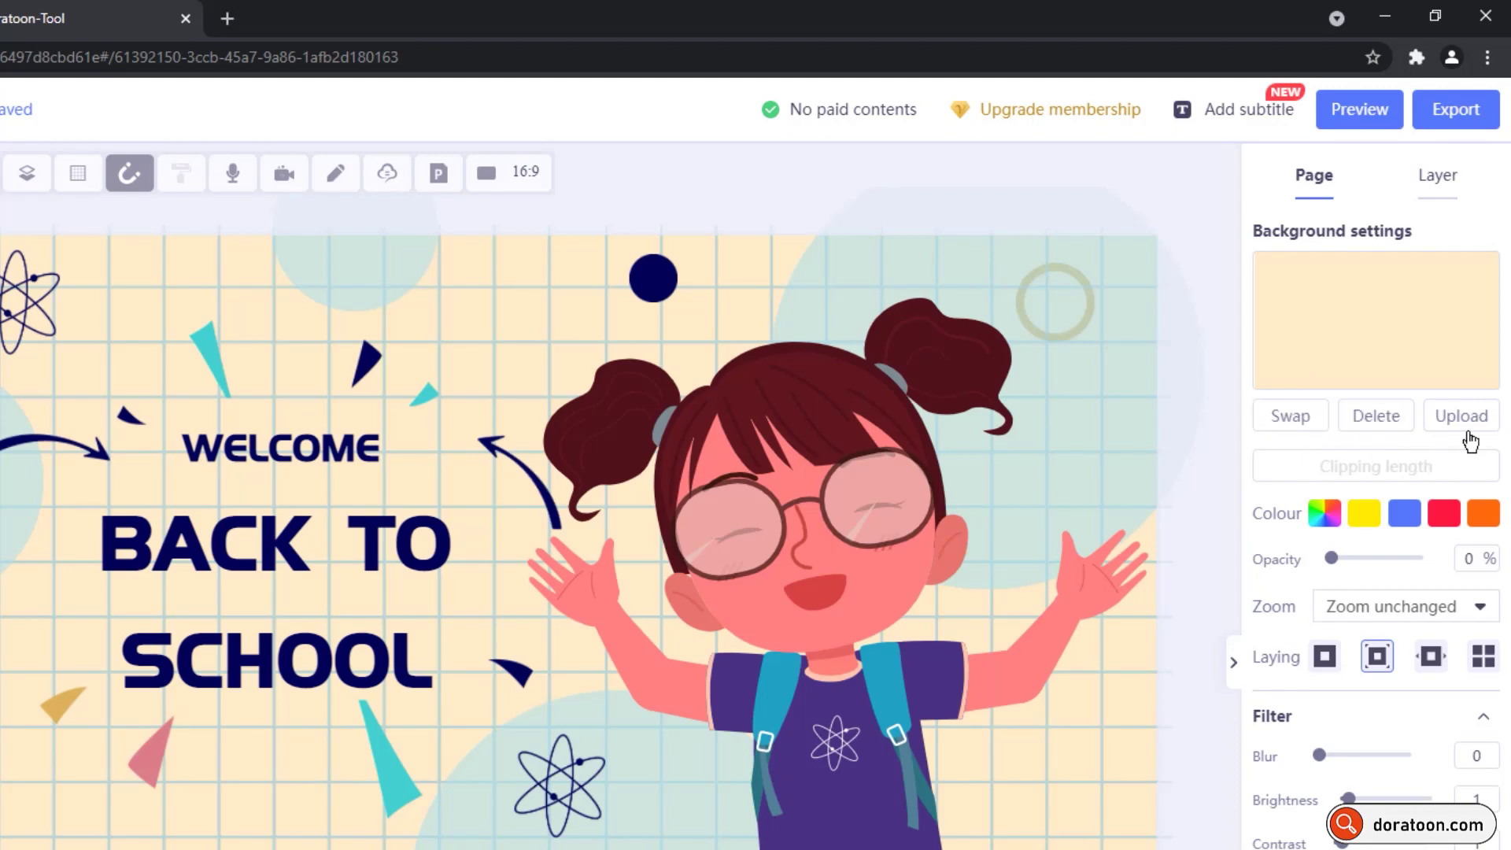
click(1444, 513)
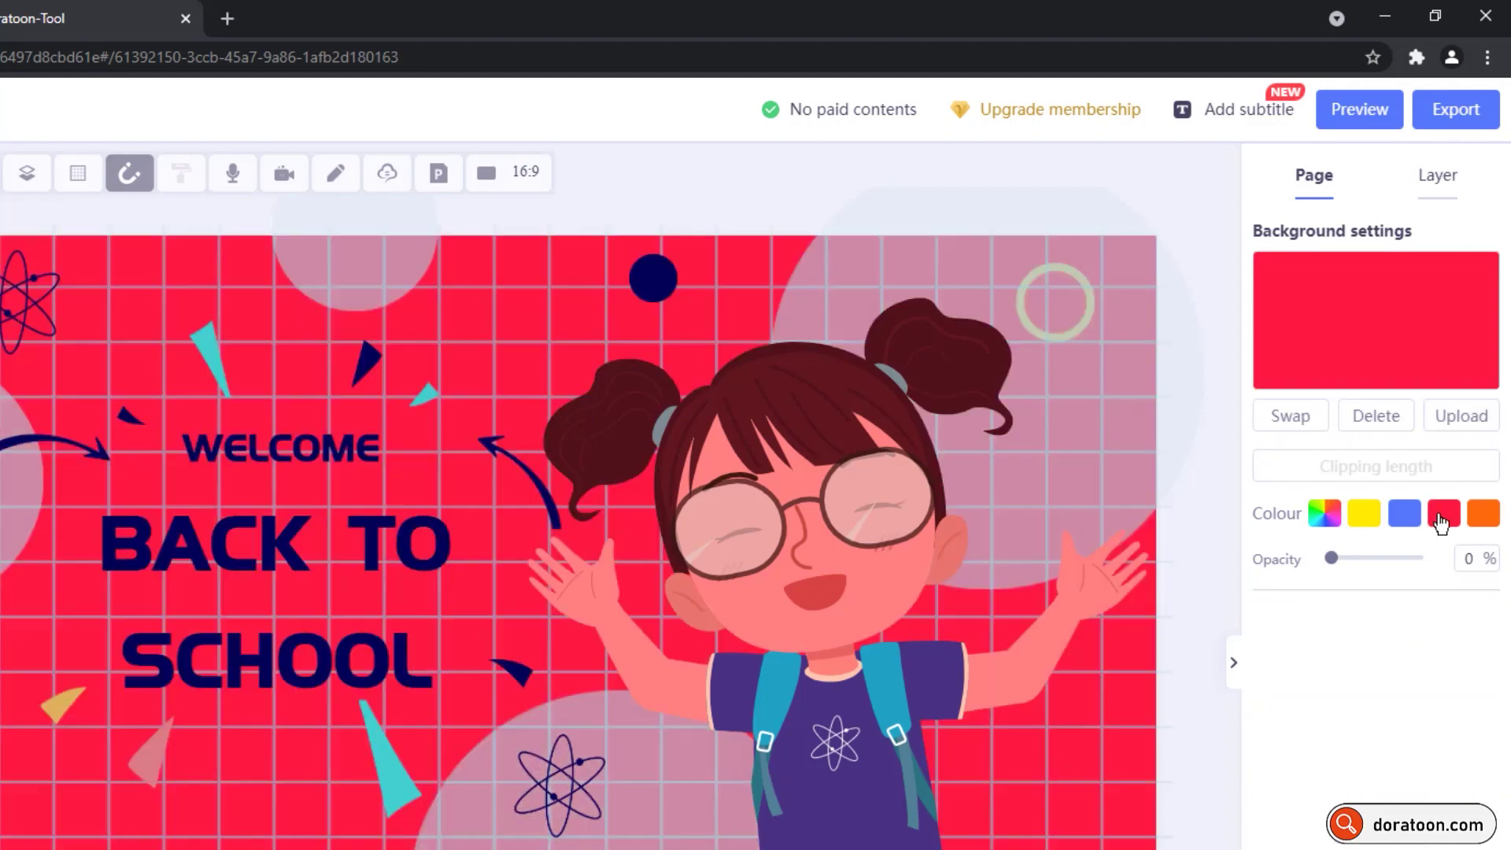
drag(1331, 557, 1389, 561)
key(ctrl+z)
key(ctrl+z)
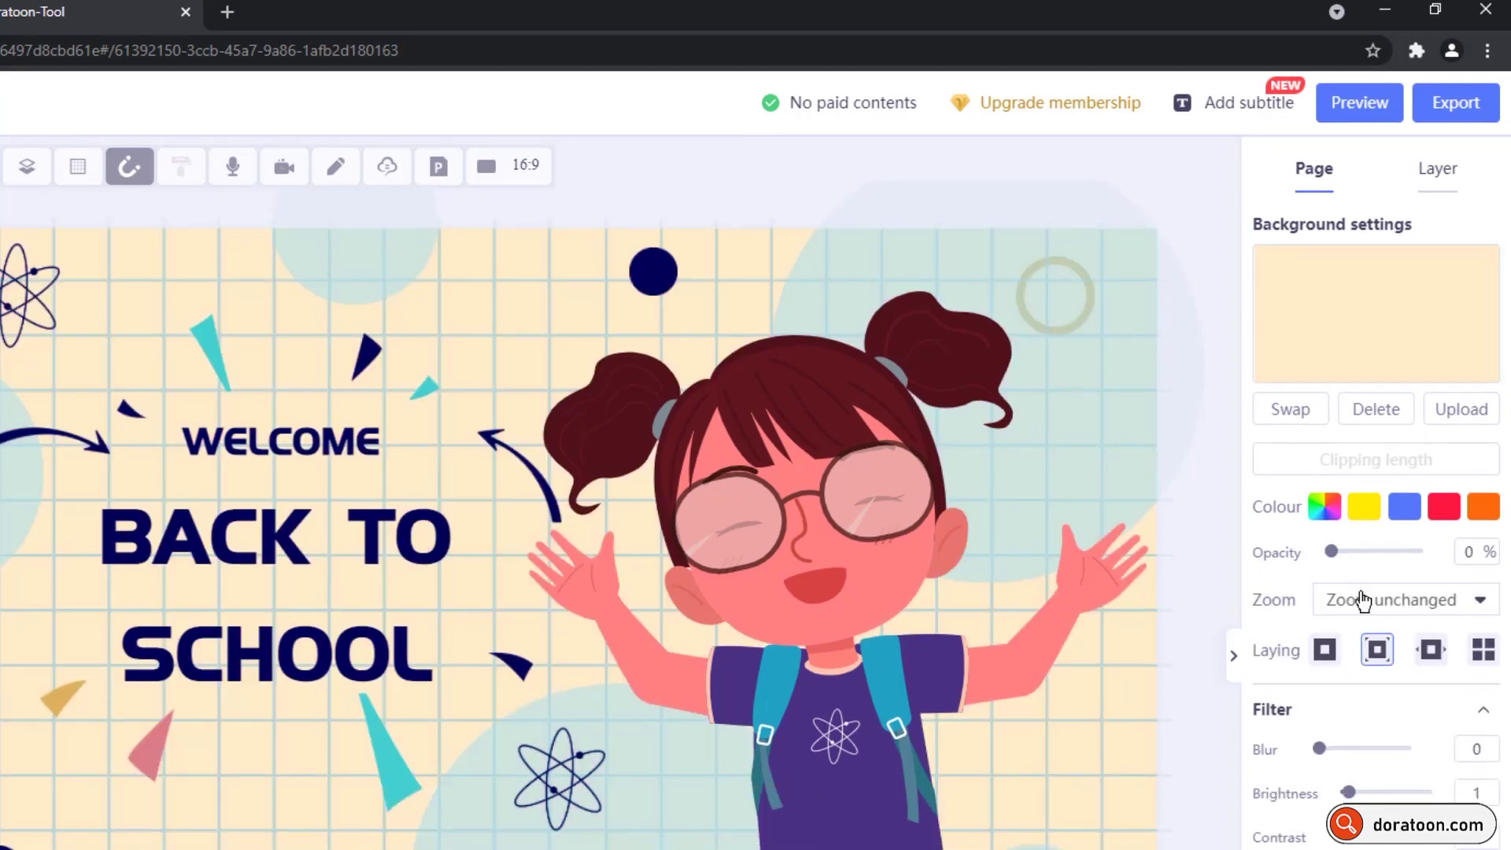
- Test blur and brightness filters on the page, then show the scene's layer list
scroll(1259, 472, down, 4)
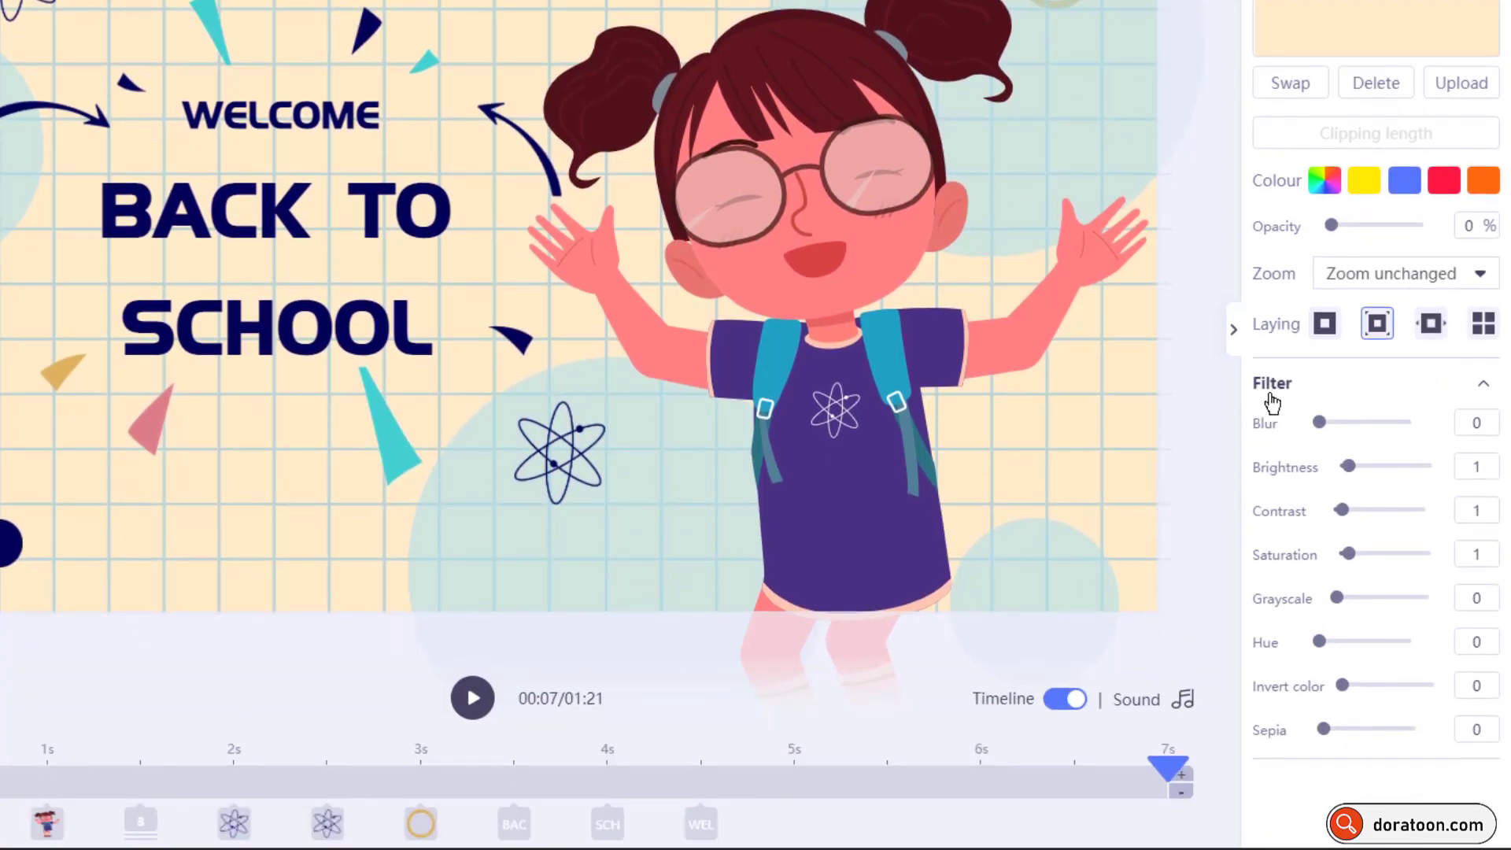
drag(1320, 423, 1346, 554)
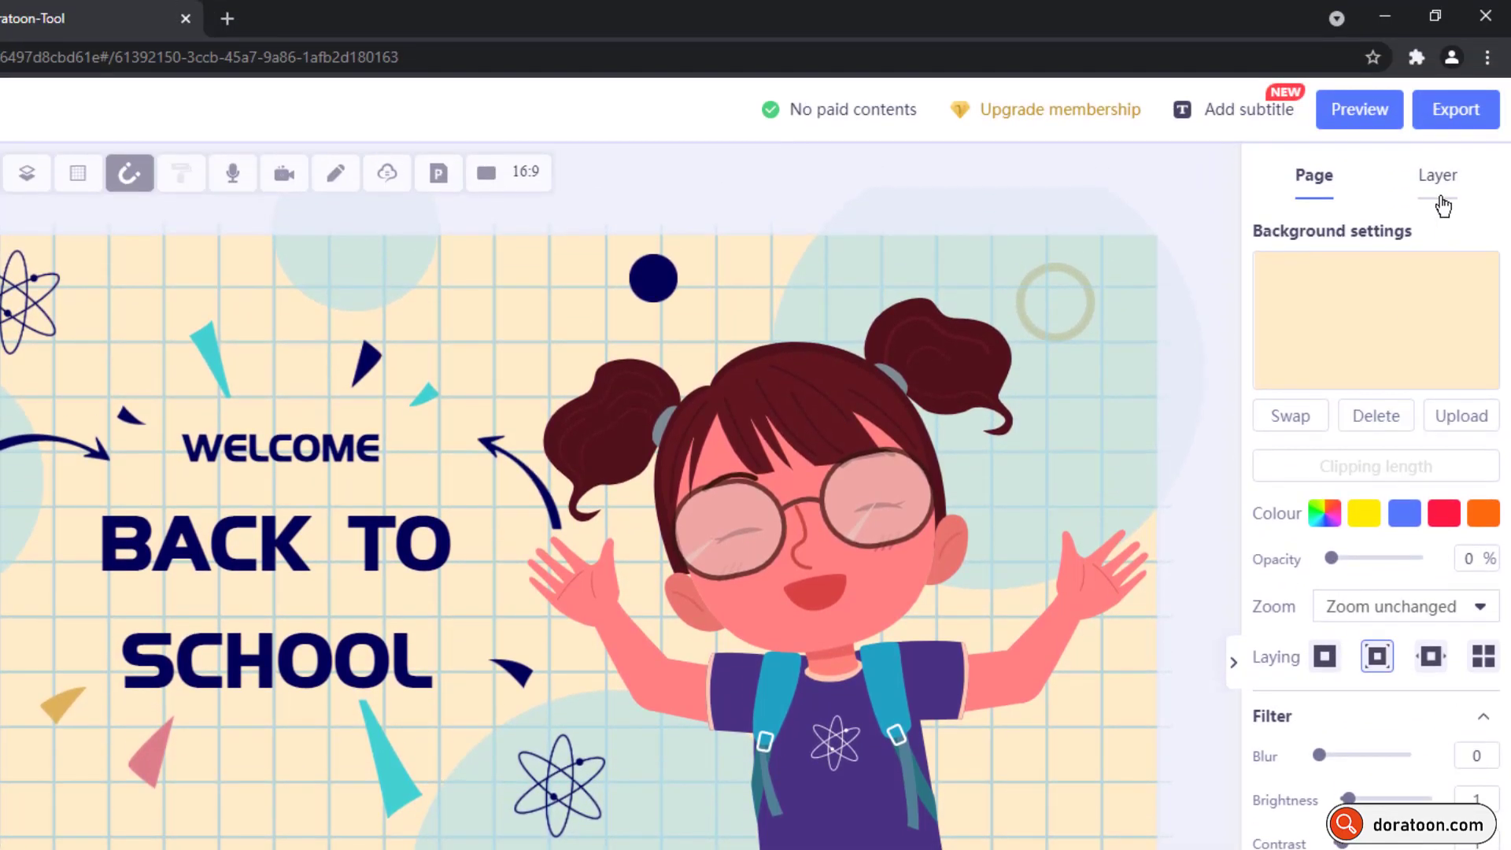
click(1440, 176)
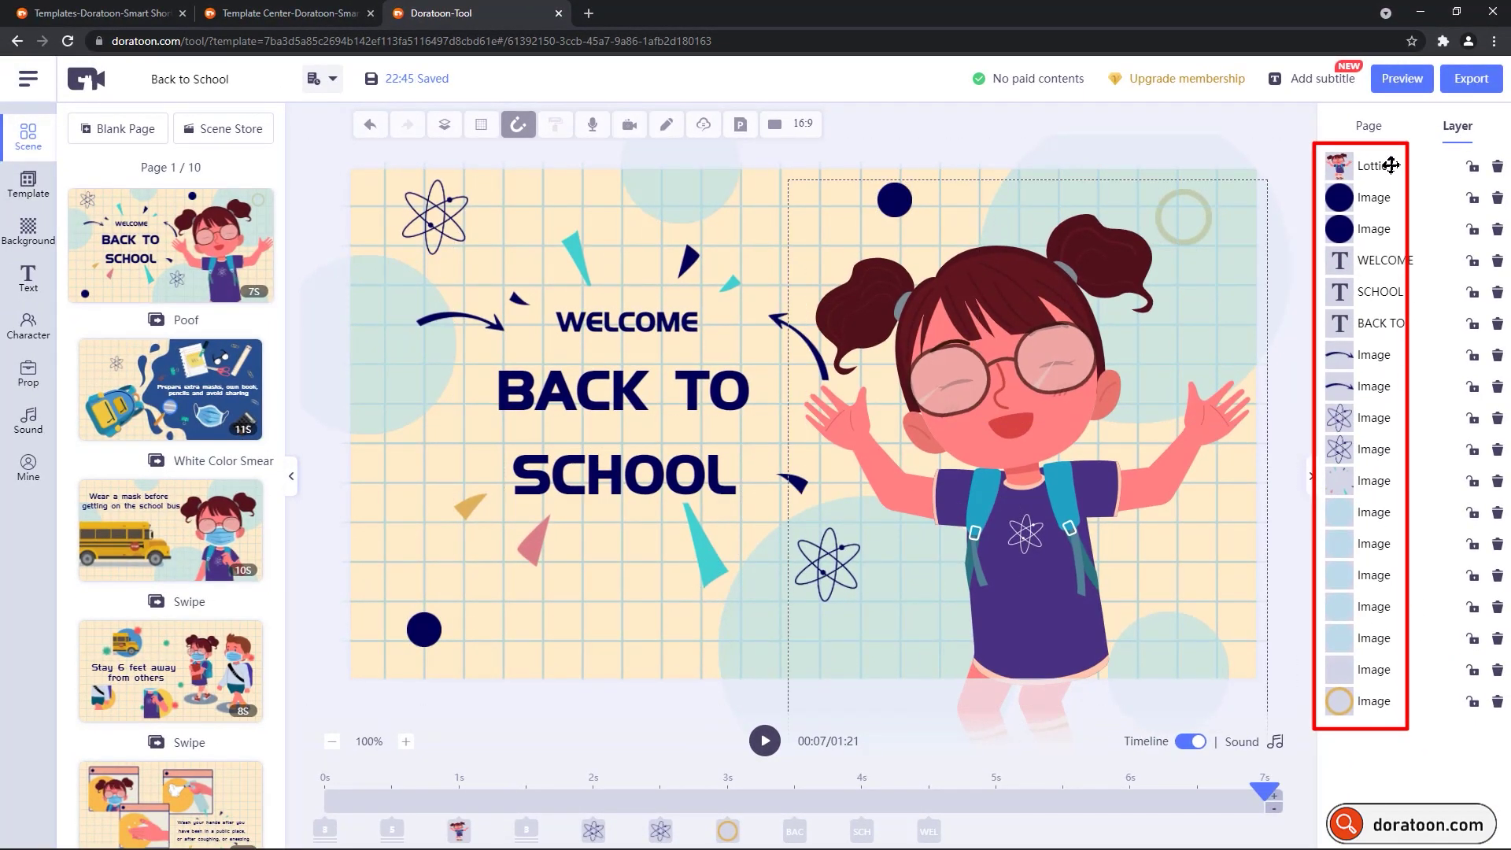
- Select the girl, test left and right alignment, and set her shadow type to Element
click(1370, 129)
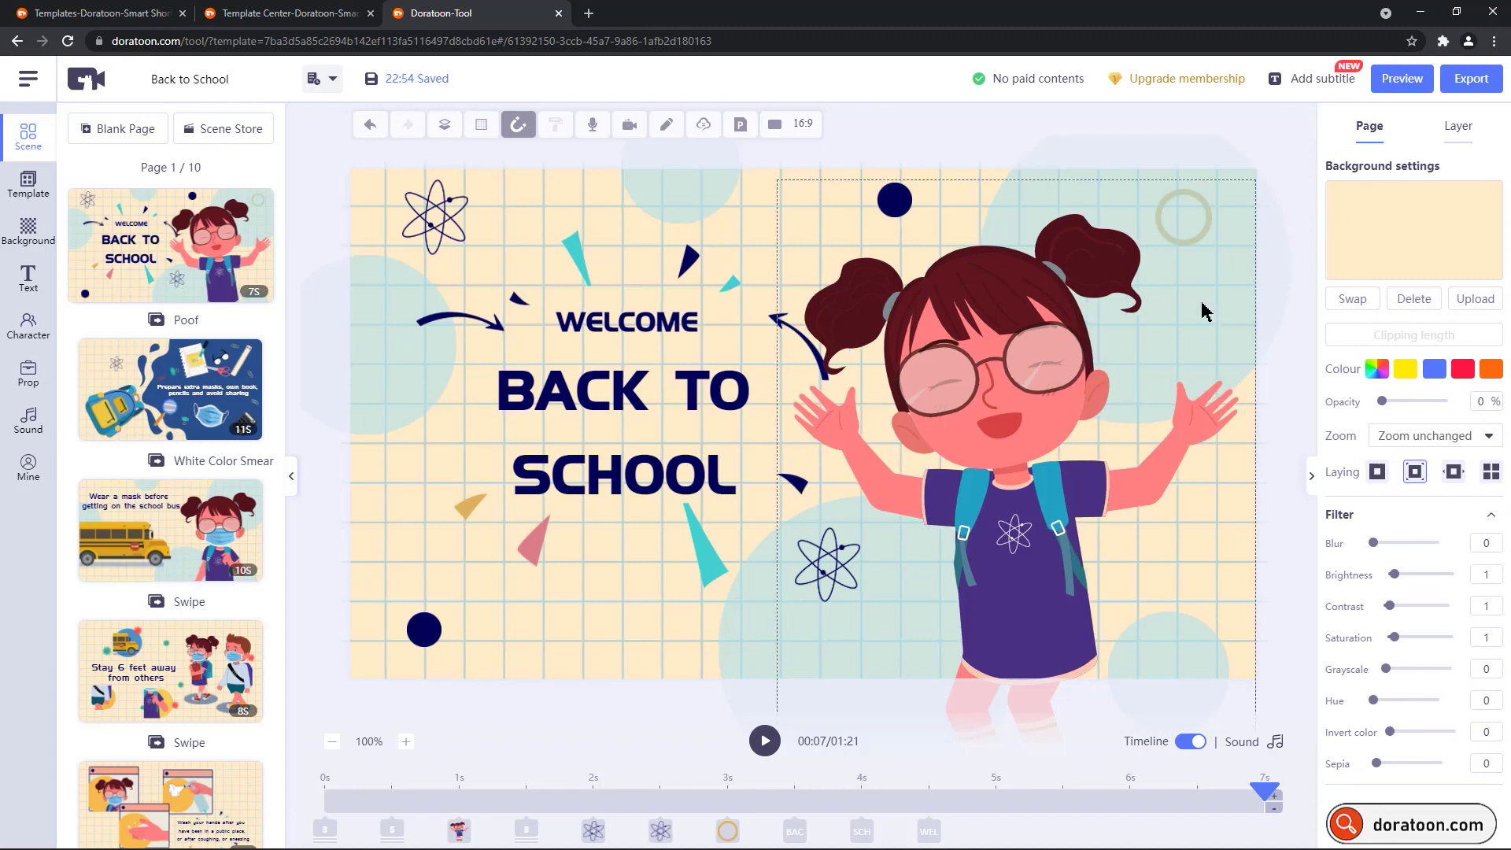
click(1021, 348)
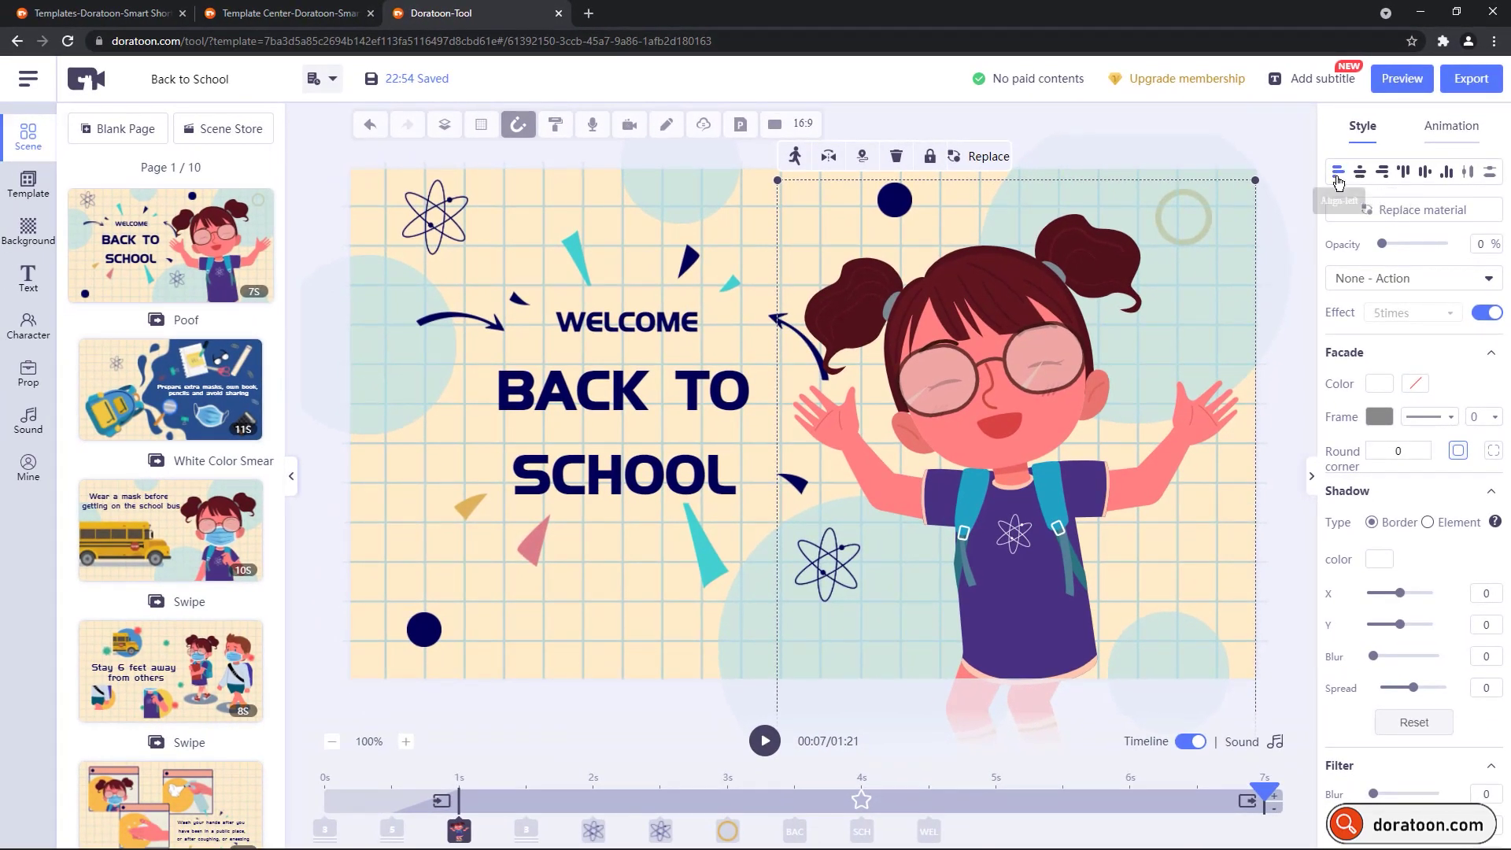
click(1368, 194)
click(1381, 174)
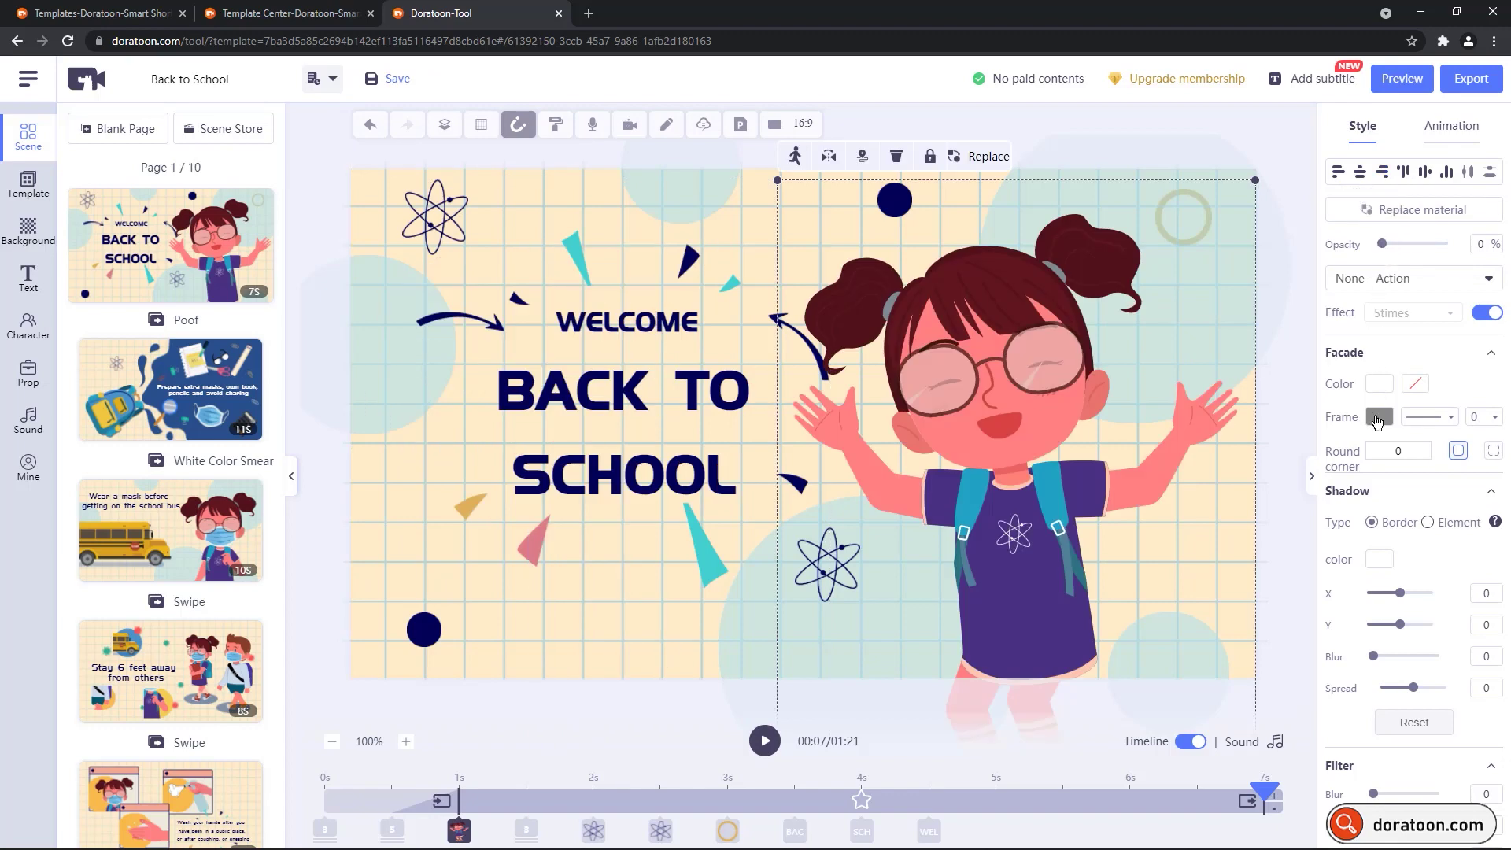
click(1428, 523)
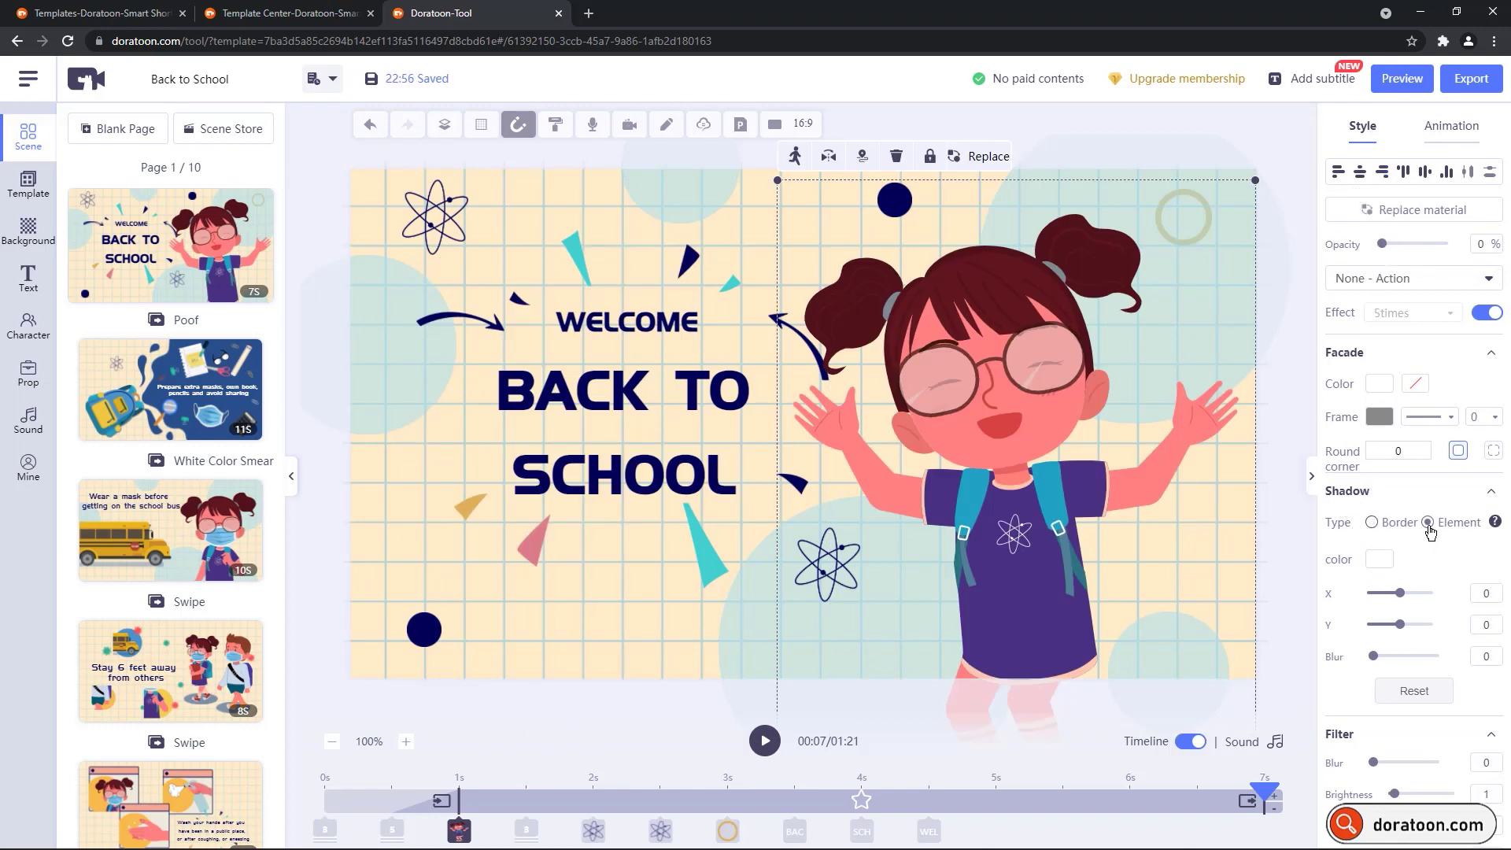
scroll(1398, 738, down, 2)
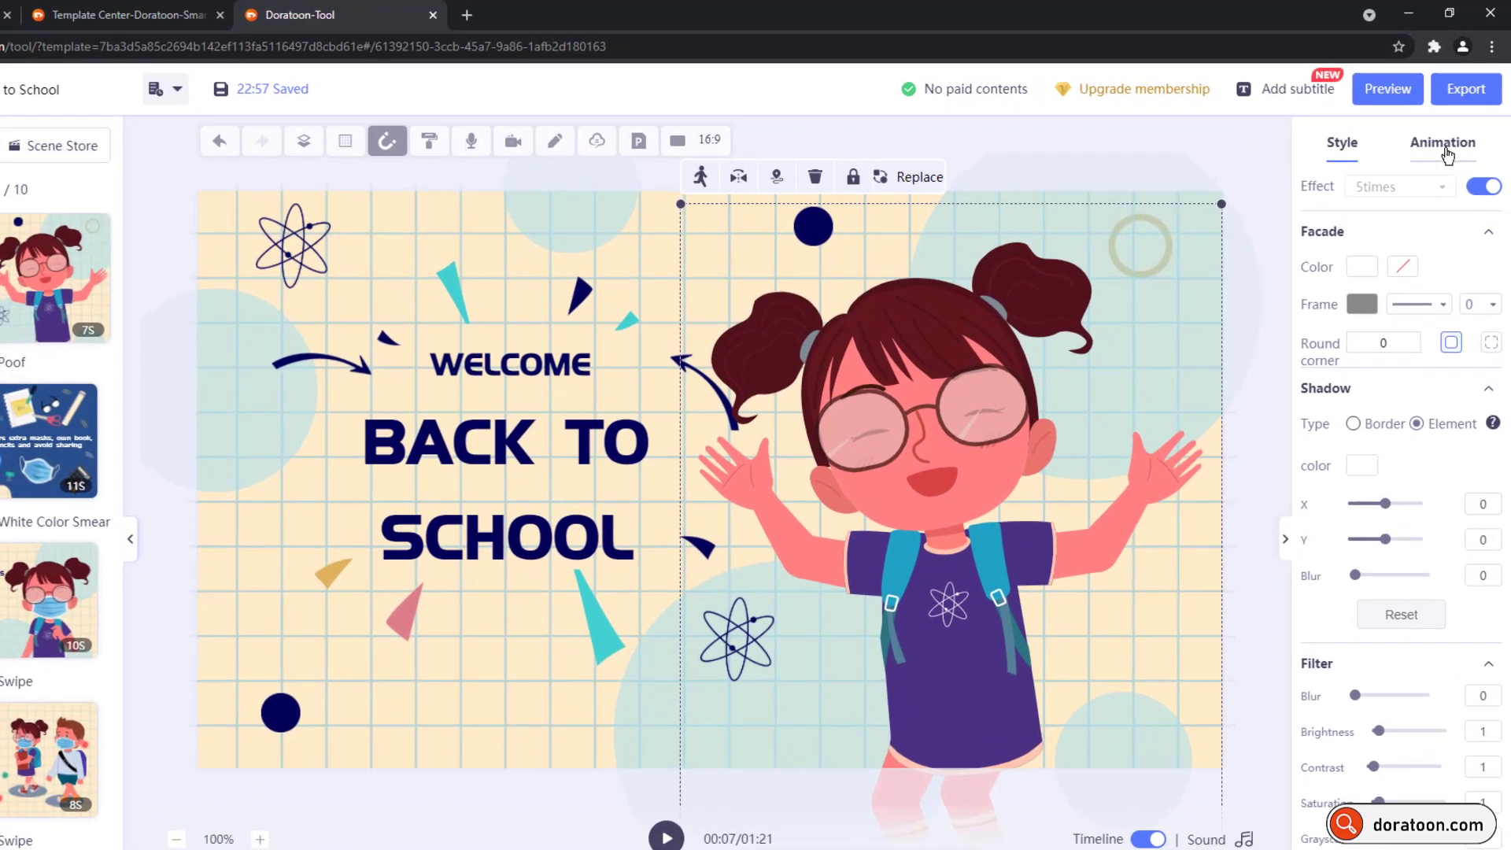
- Select the girl and view her animation options showing a Fade entry, briefly checking Sound management
click(1452, 128)
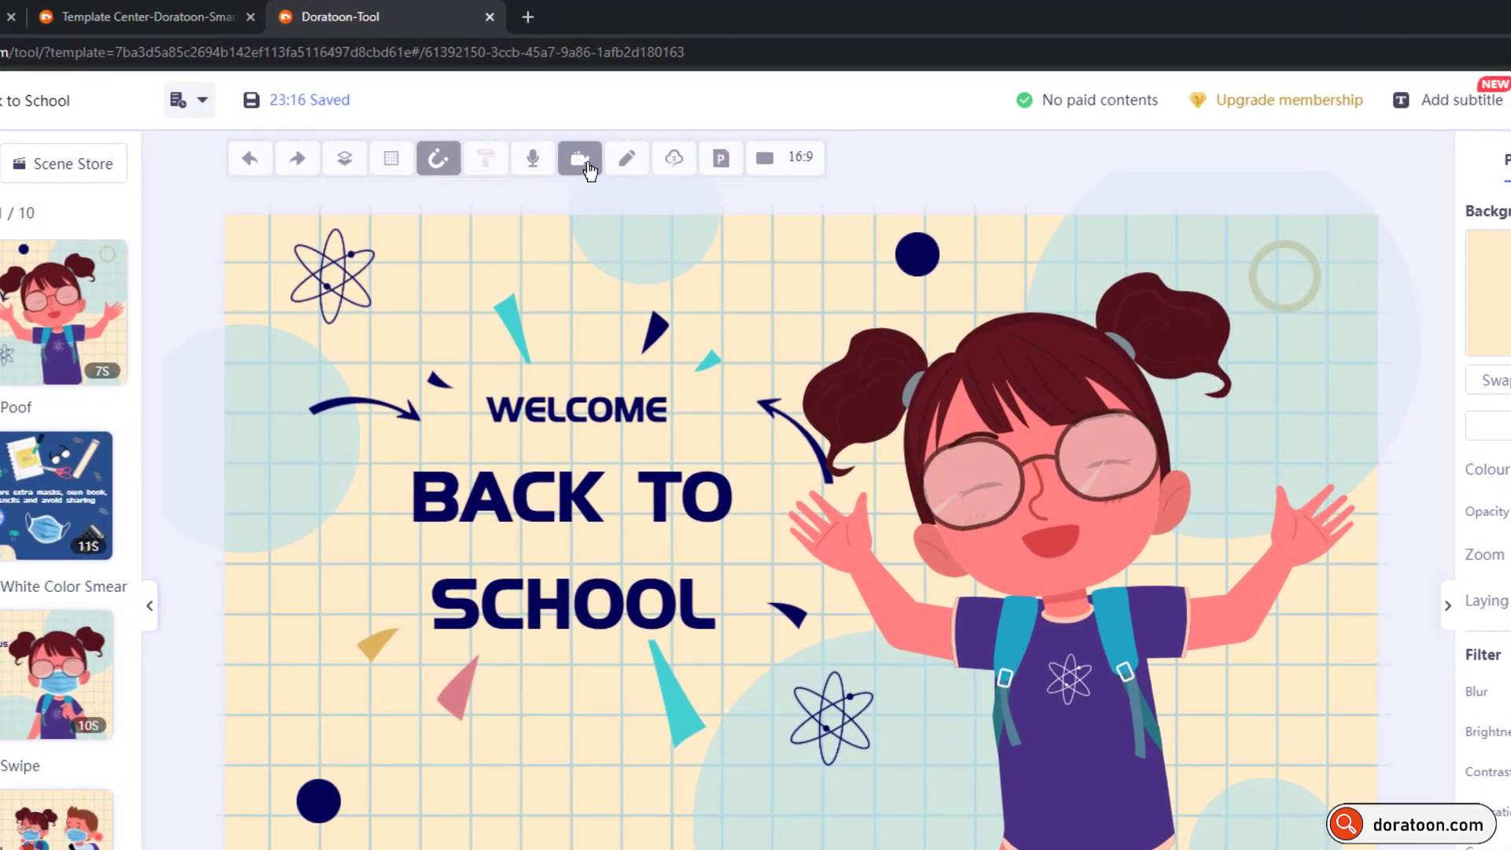
click(1061, 414)
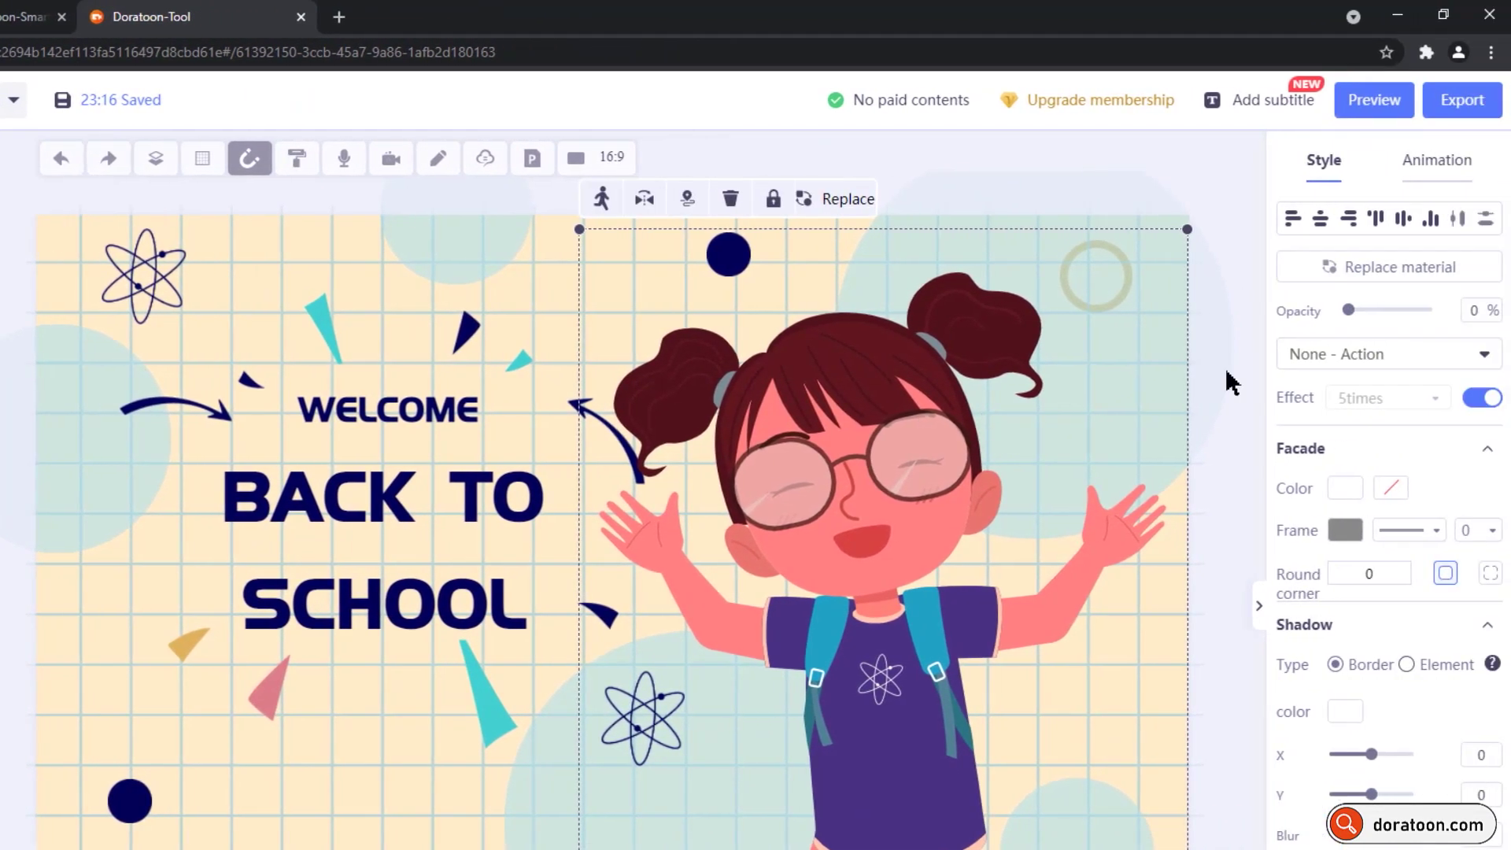
click(1432, 160)
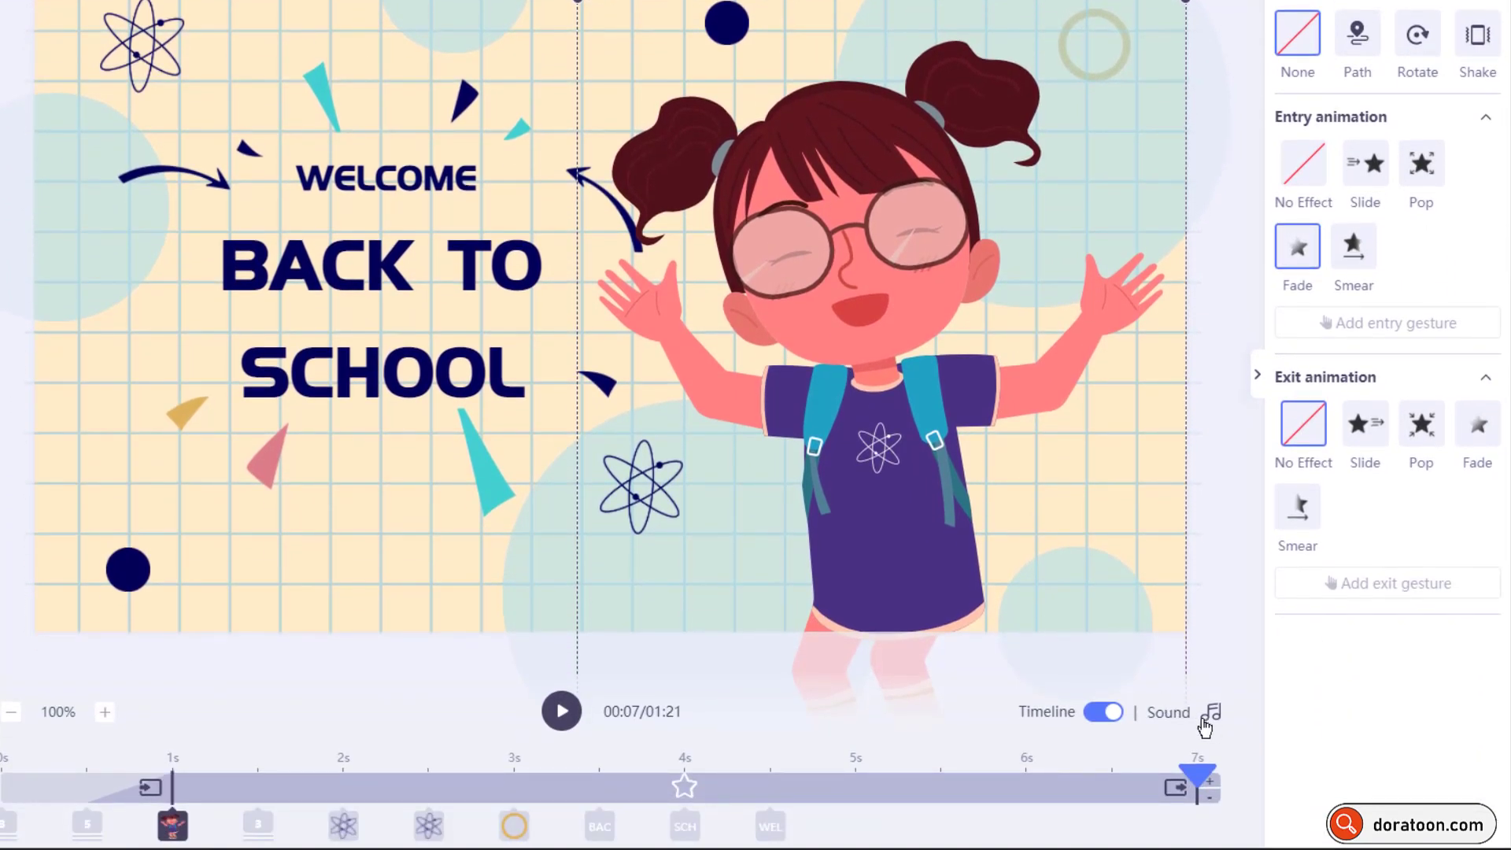
click(1210, 713)
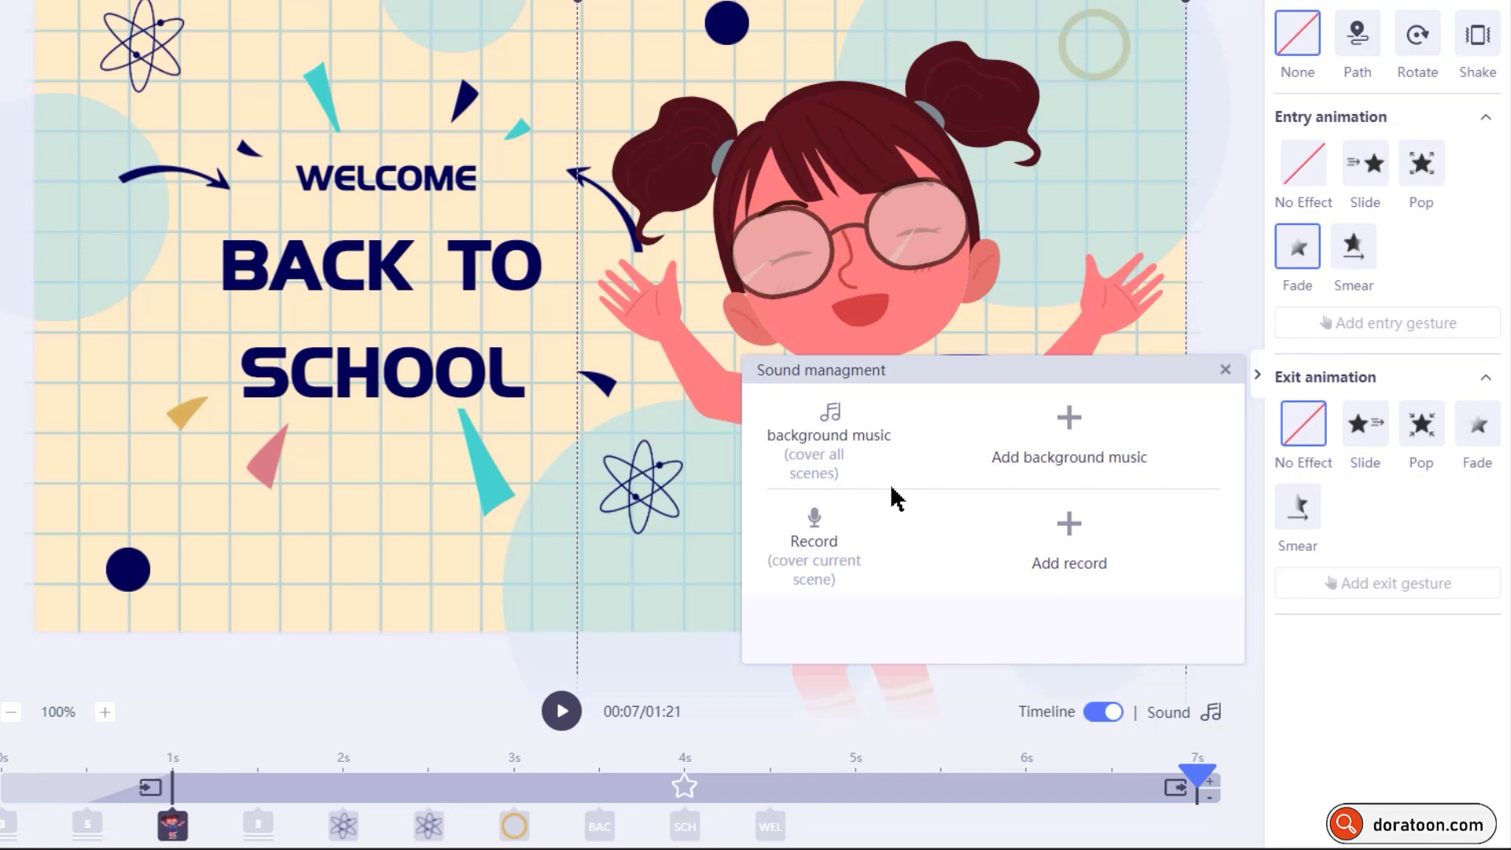
click(1226, 371)
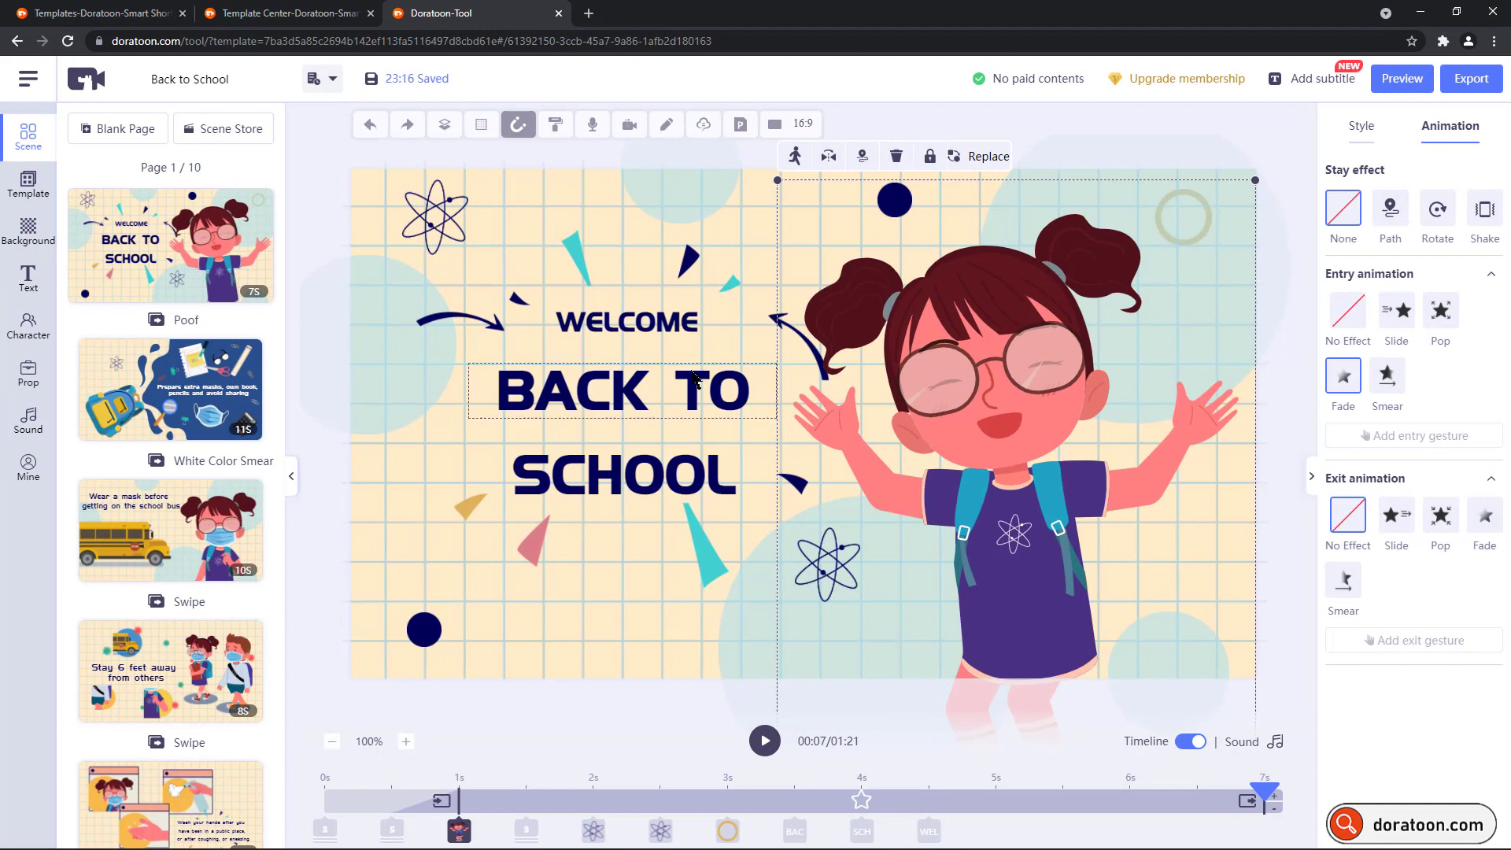
- Replace the WELCOME heading text with 'Finally....'
click(622, 323)
double_click(622, 324)
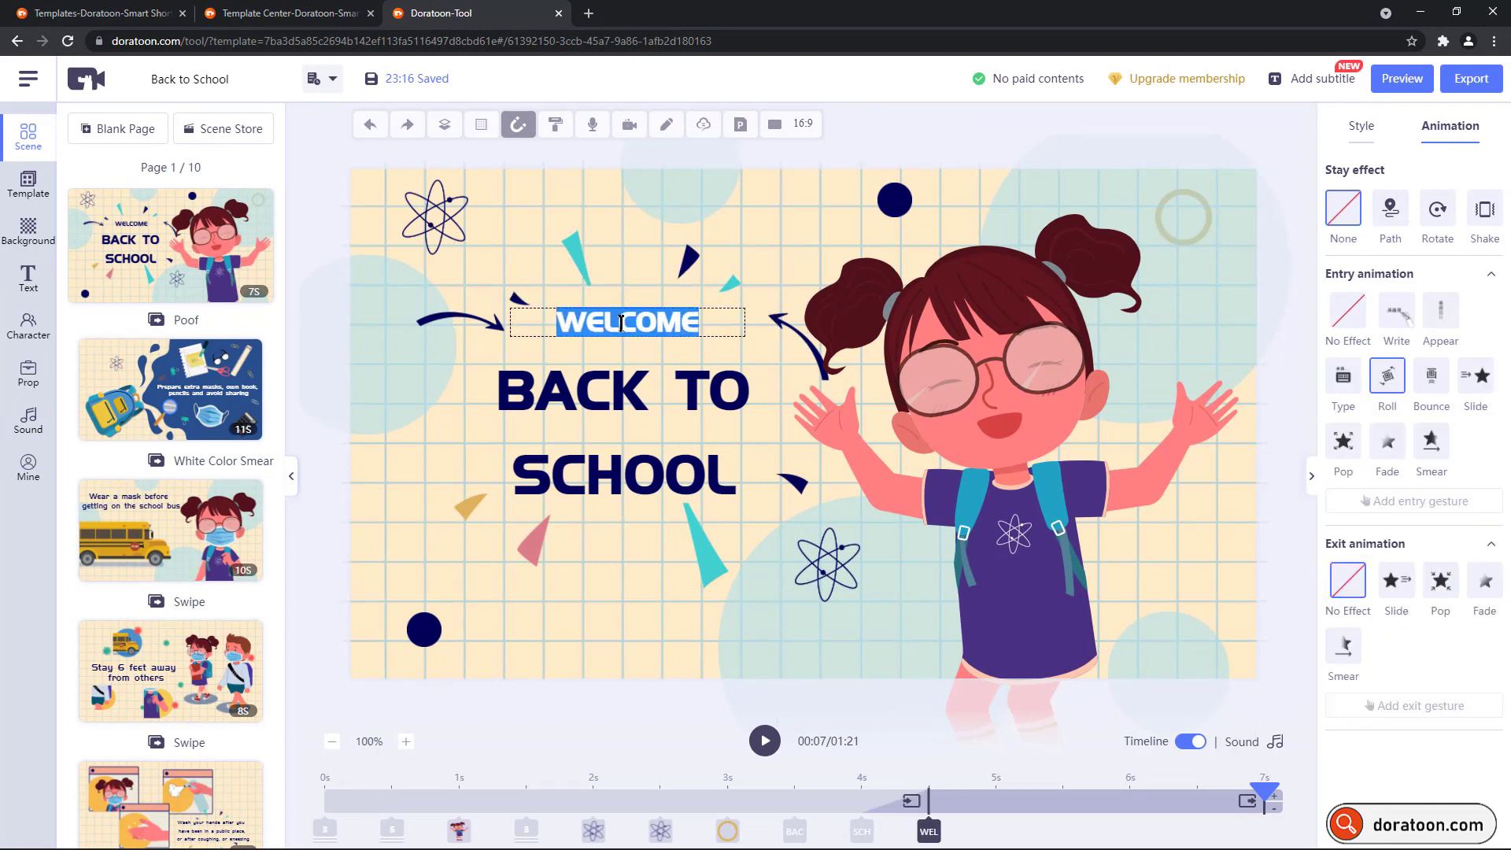
text(Finally....)
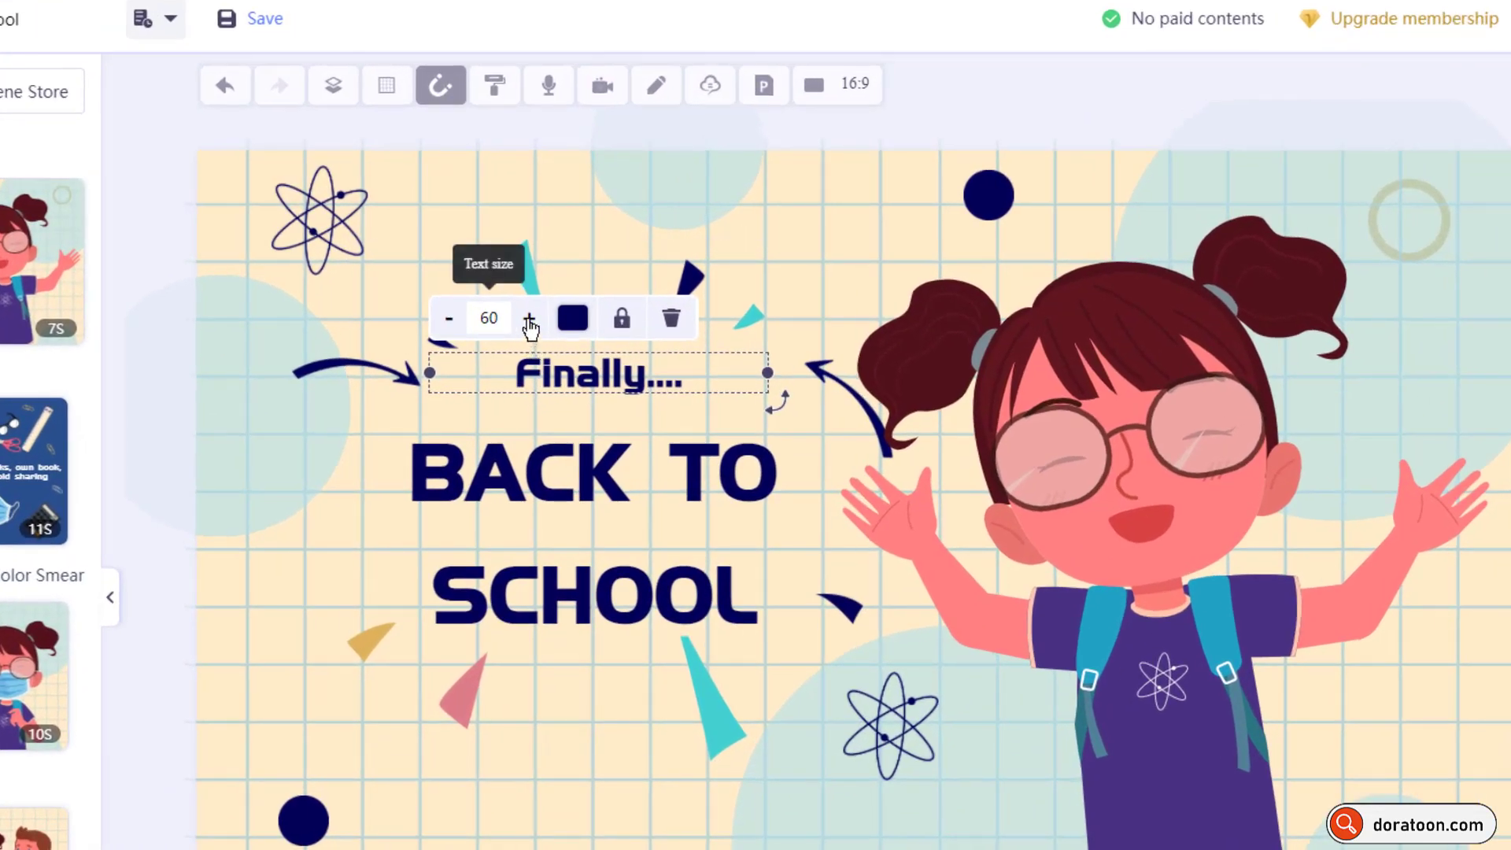
- Make the Finally.... text size 70 and red, then select the navy dot at bottom-left
click(529, 318)
click(529, 318)
click(573, 318)
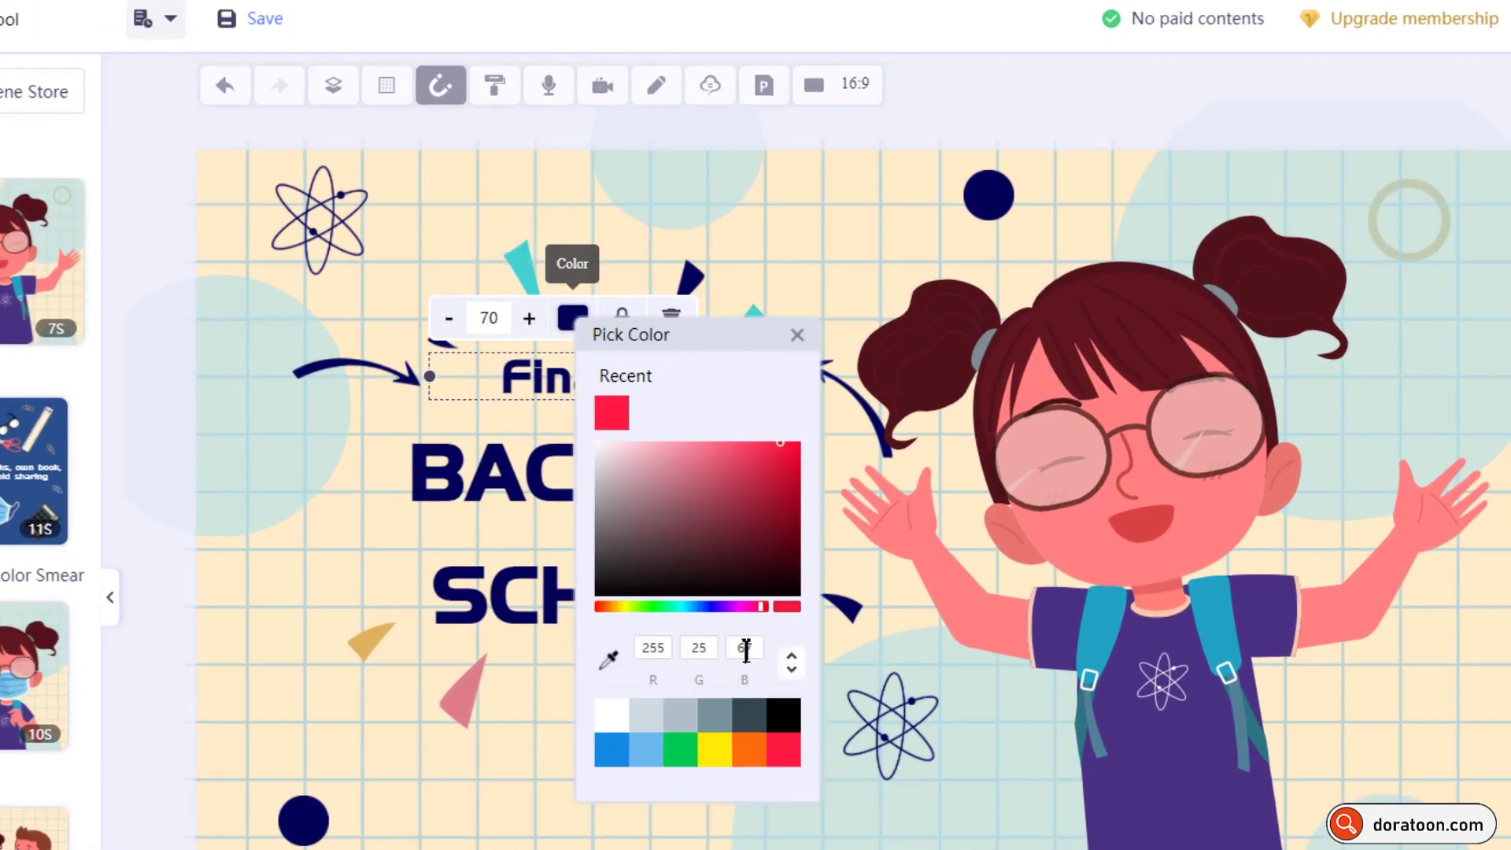
click(784, 750)
click(798, 338)
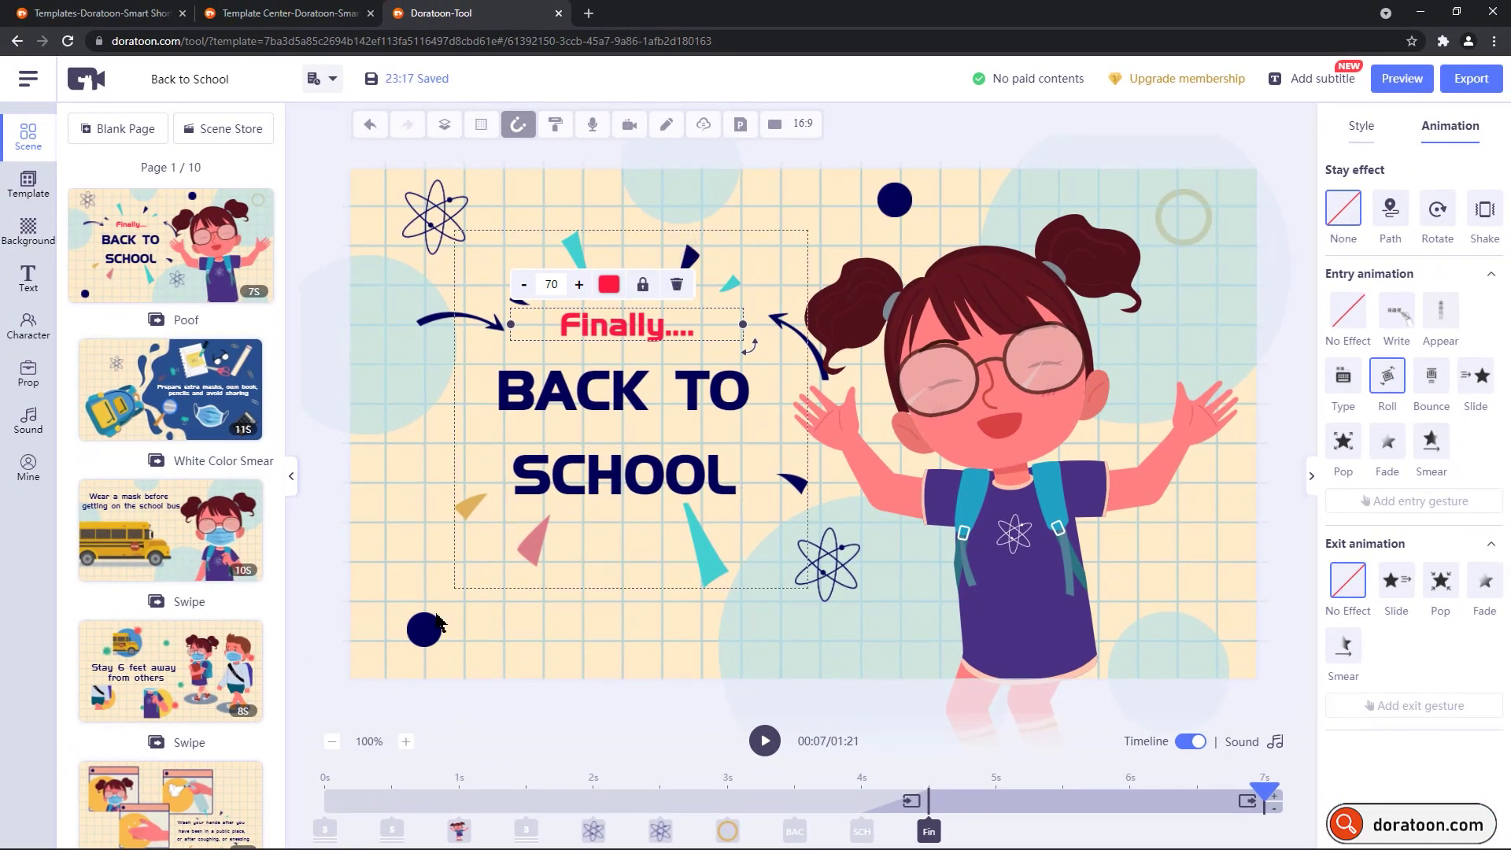
click(429, 630)
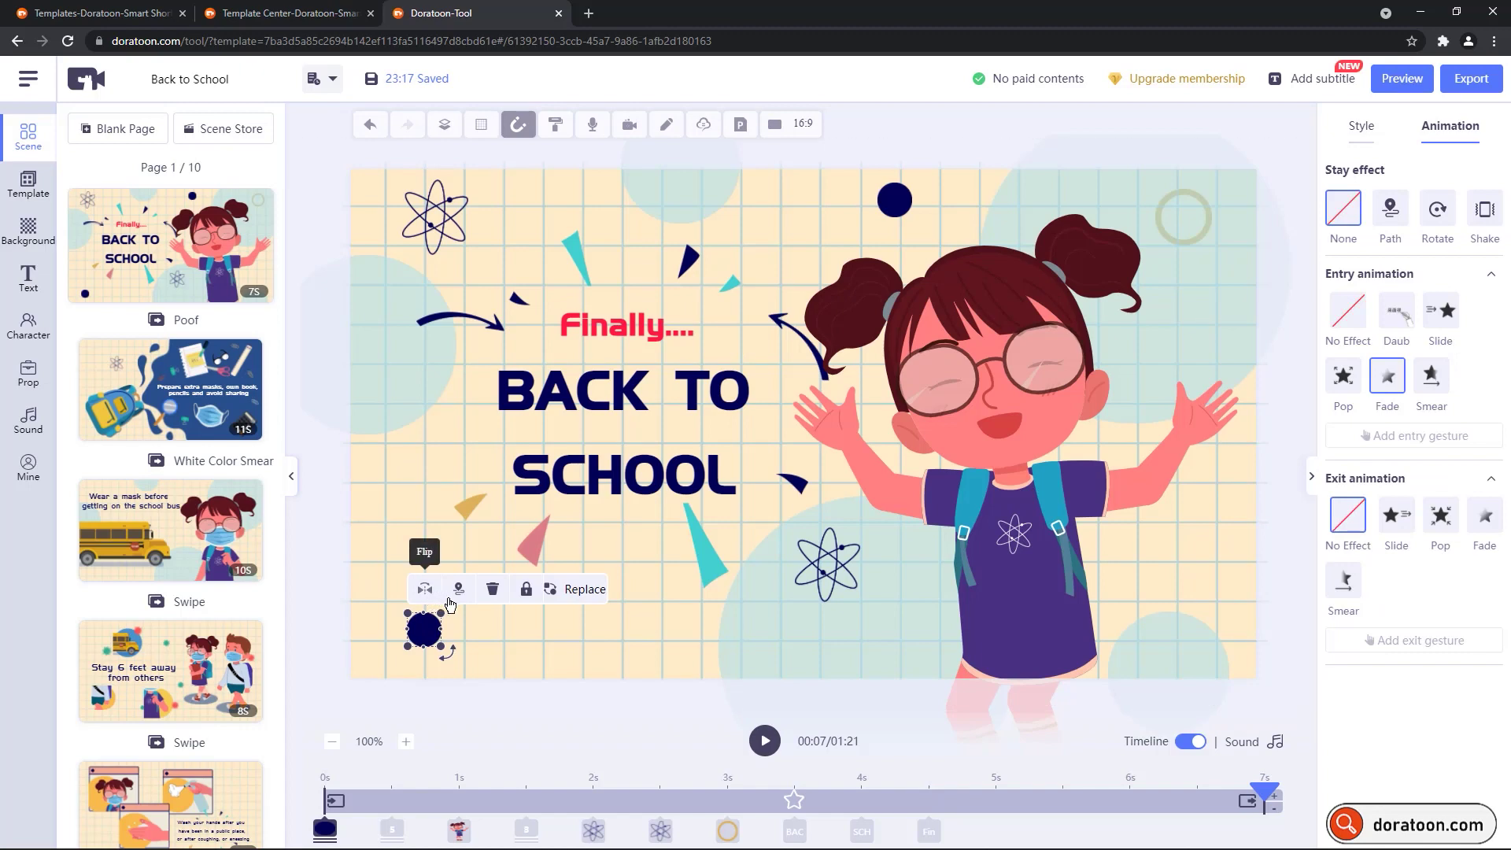
- Replace the dark dot with the GO! sticker from the full prop library
click(583, 590)
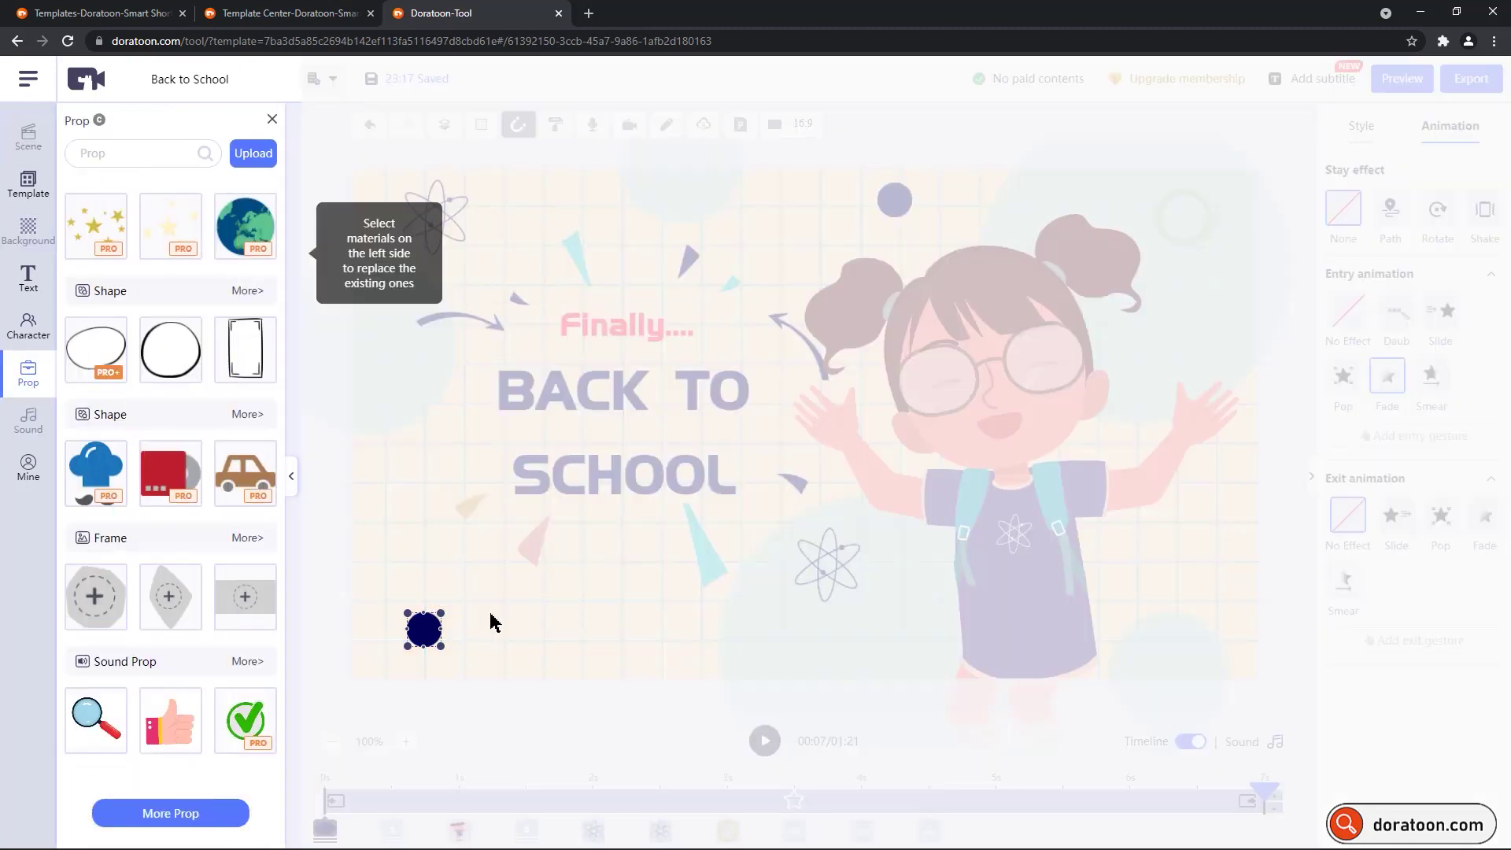
click(170, 813)
click(874, 405)
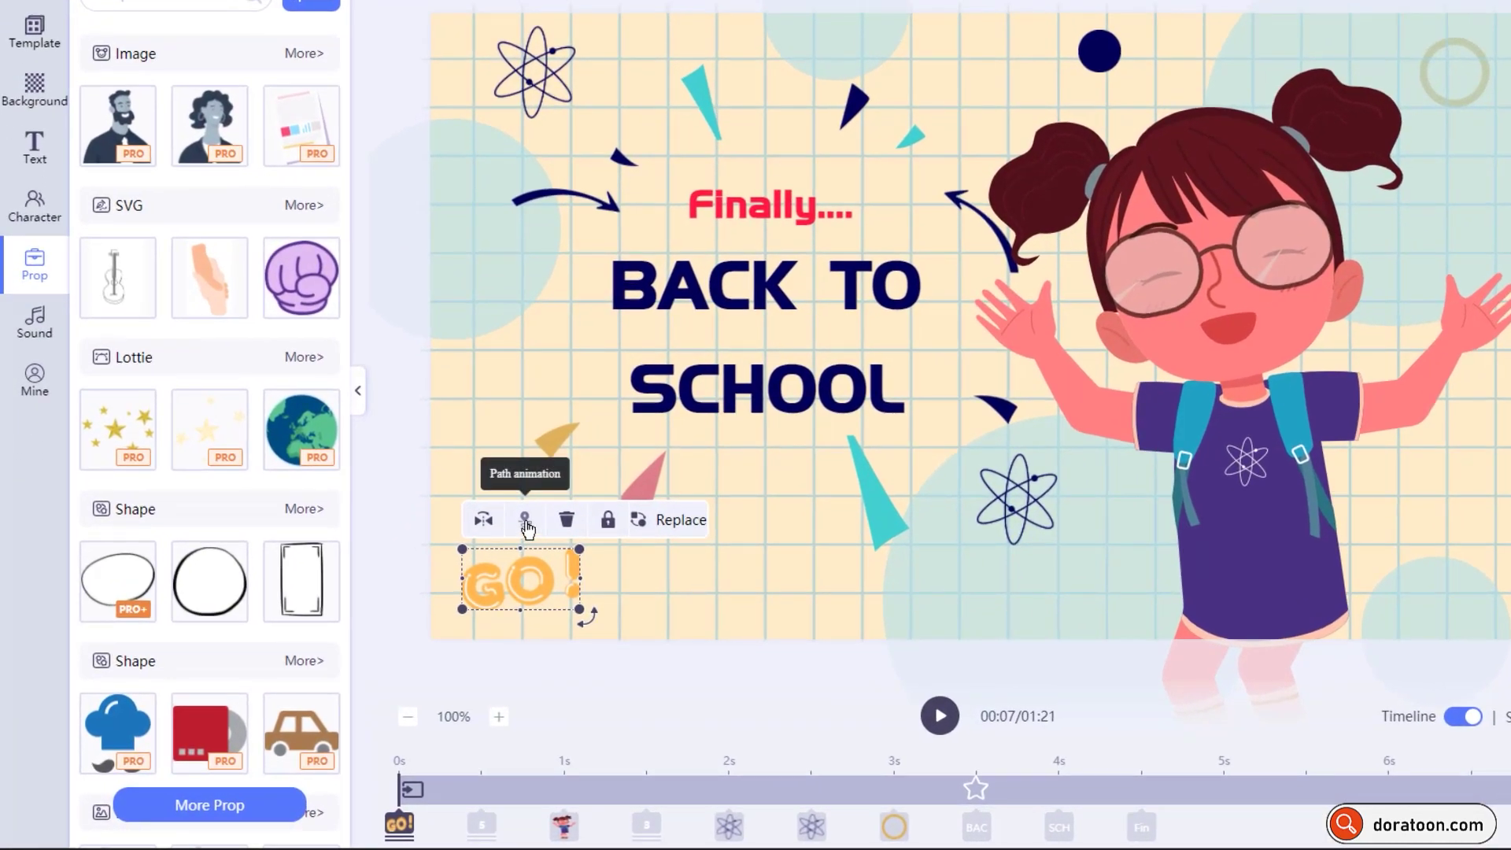
- Give the GO! sticker a path animation ending at the top-left, then preview the page
click(432, 578)
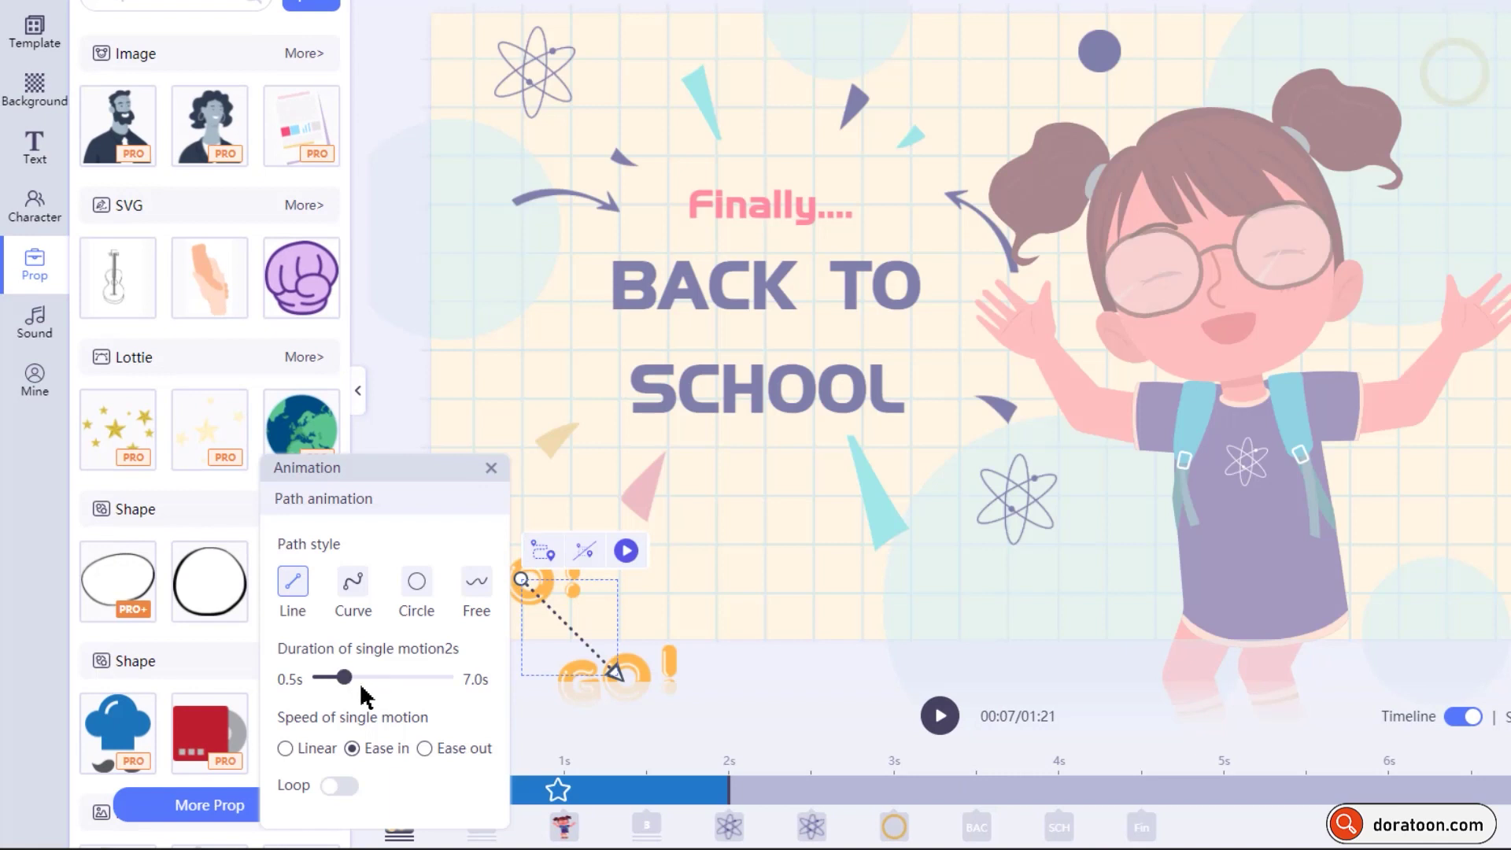
click(491, 469)
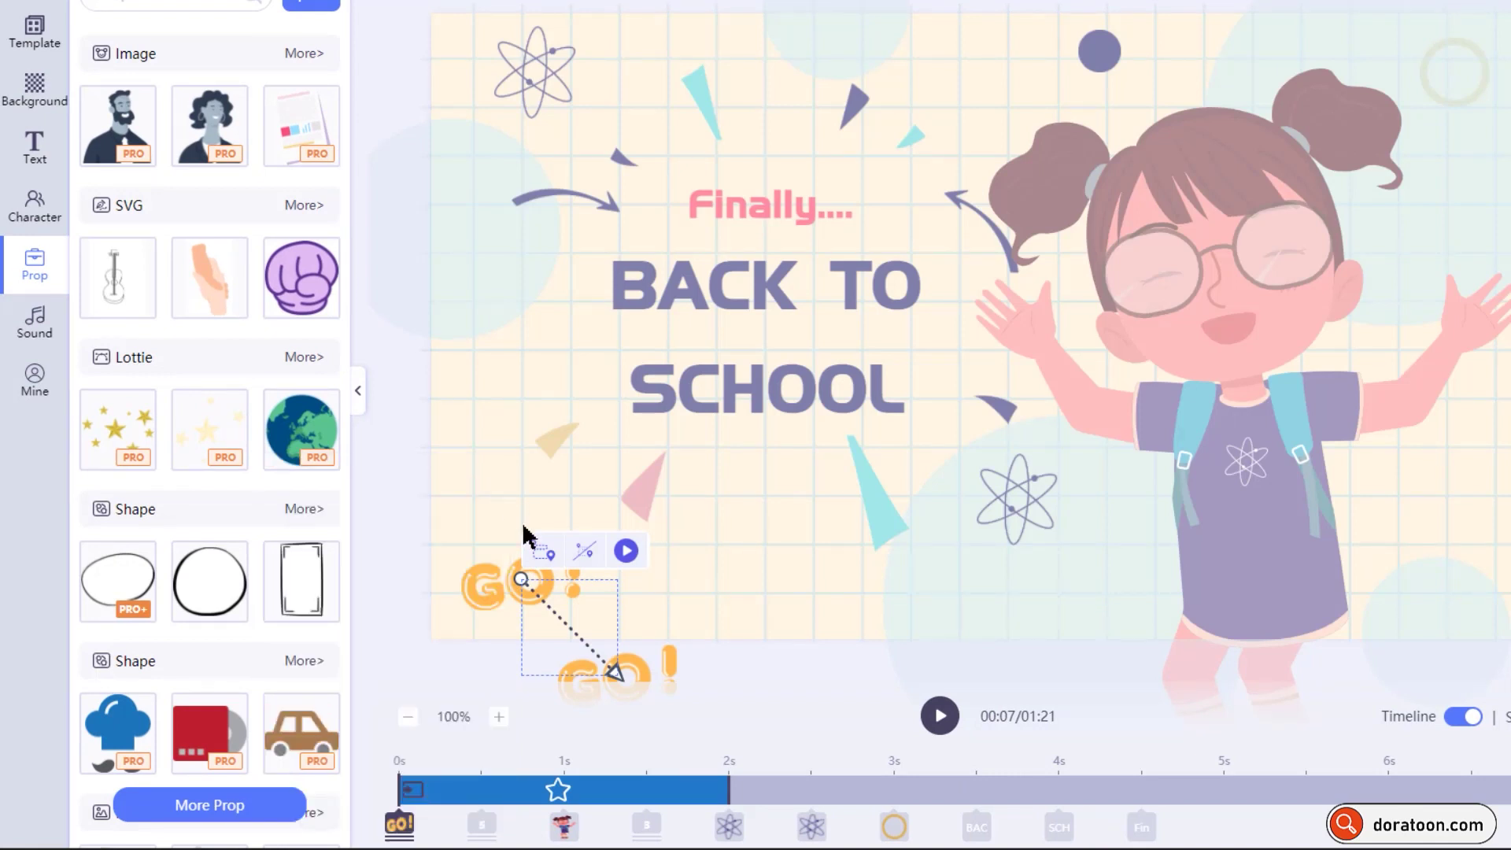
drag(628, 670, 569, 142)
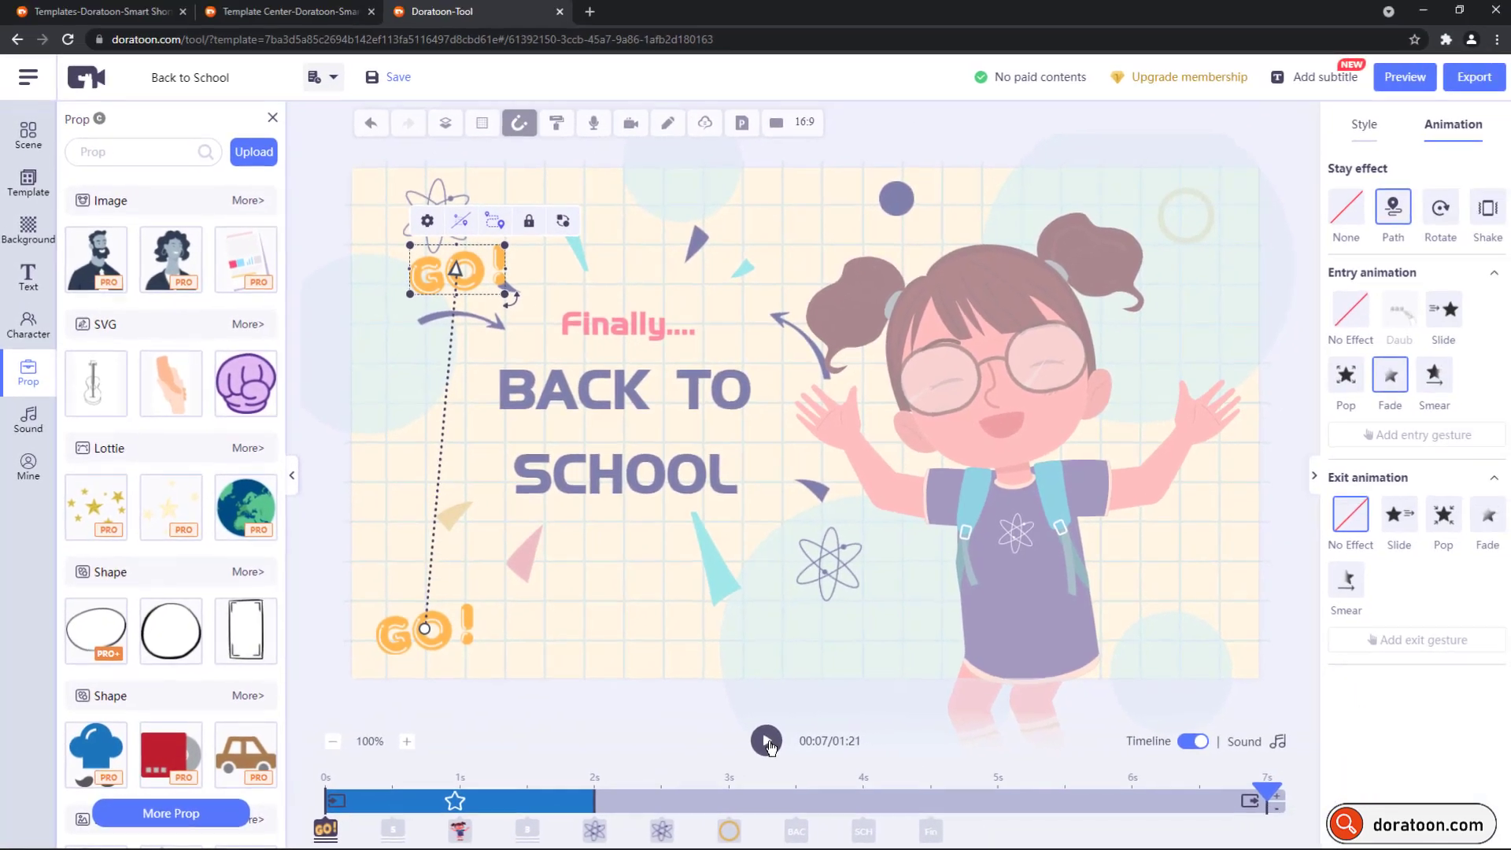
click(940, 715)
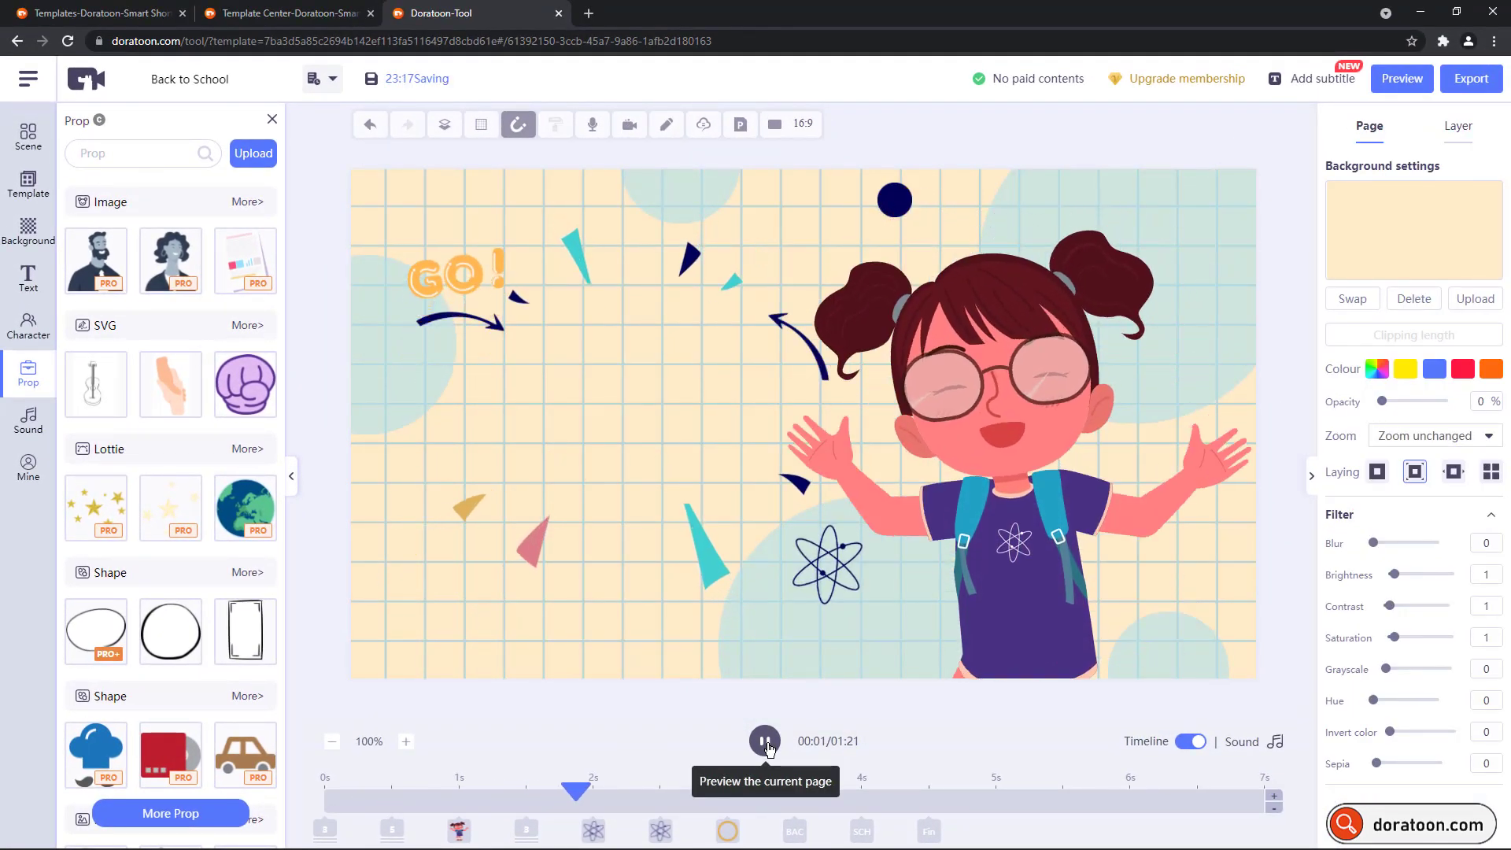
- Give the girl a Shake stay effect angled down-right with lower range and slower speed, then preview
click(764, 741)
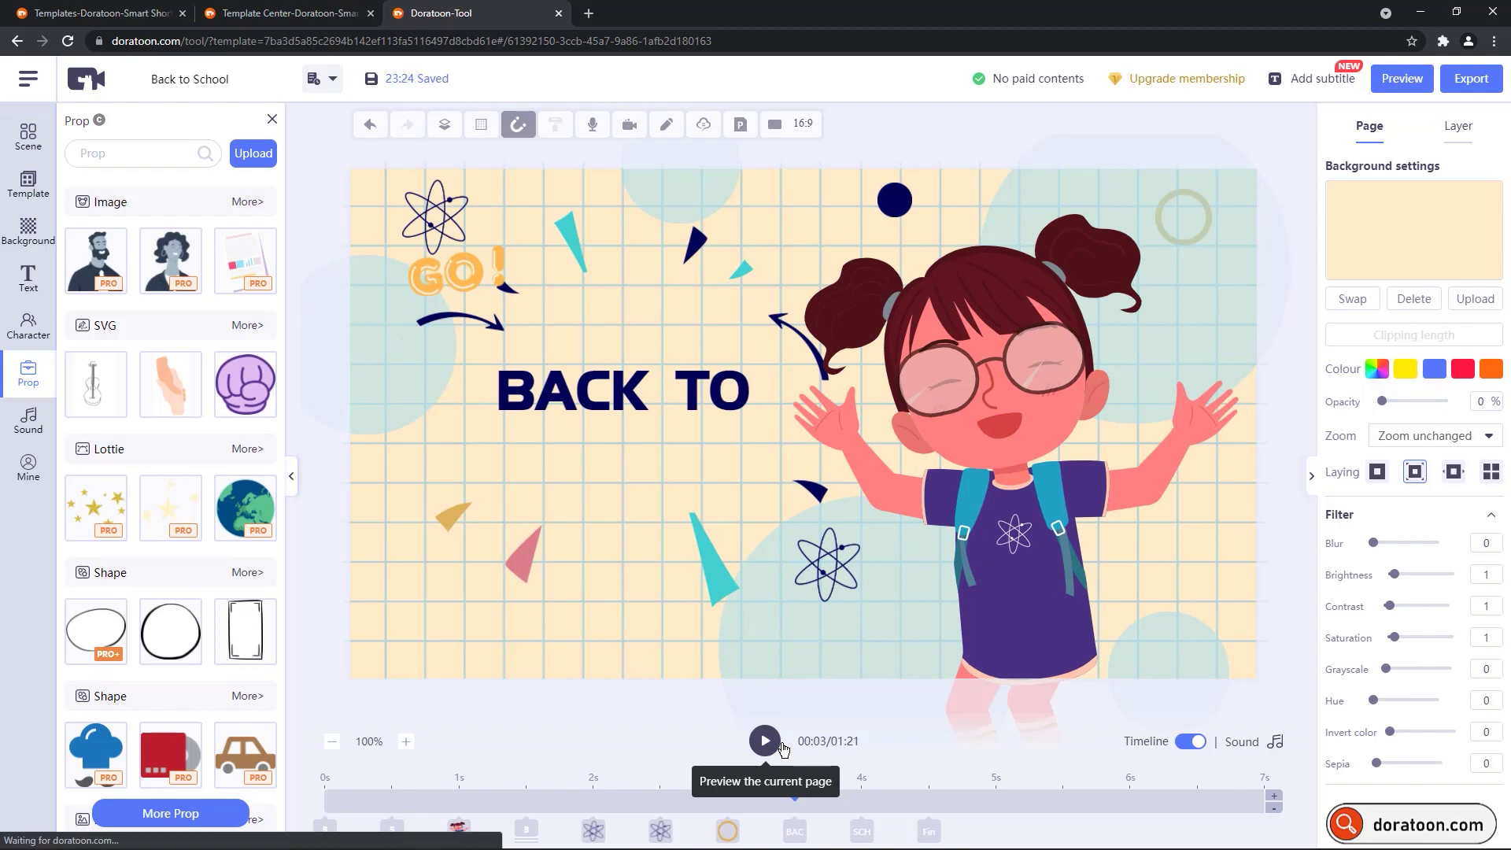
click(996, 421)
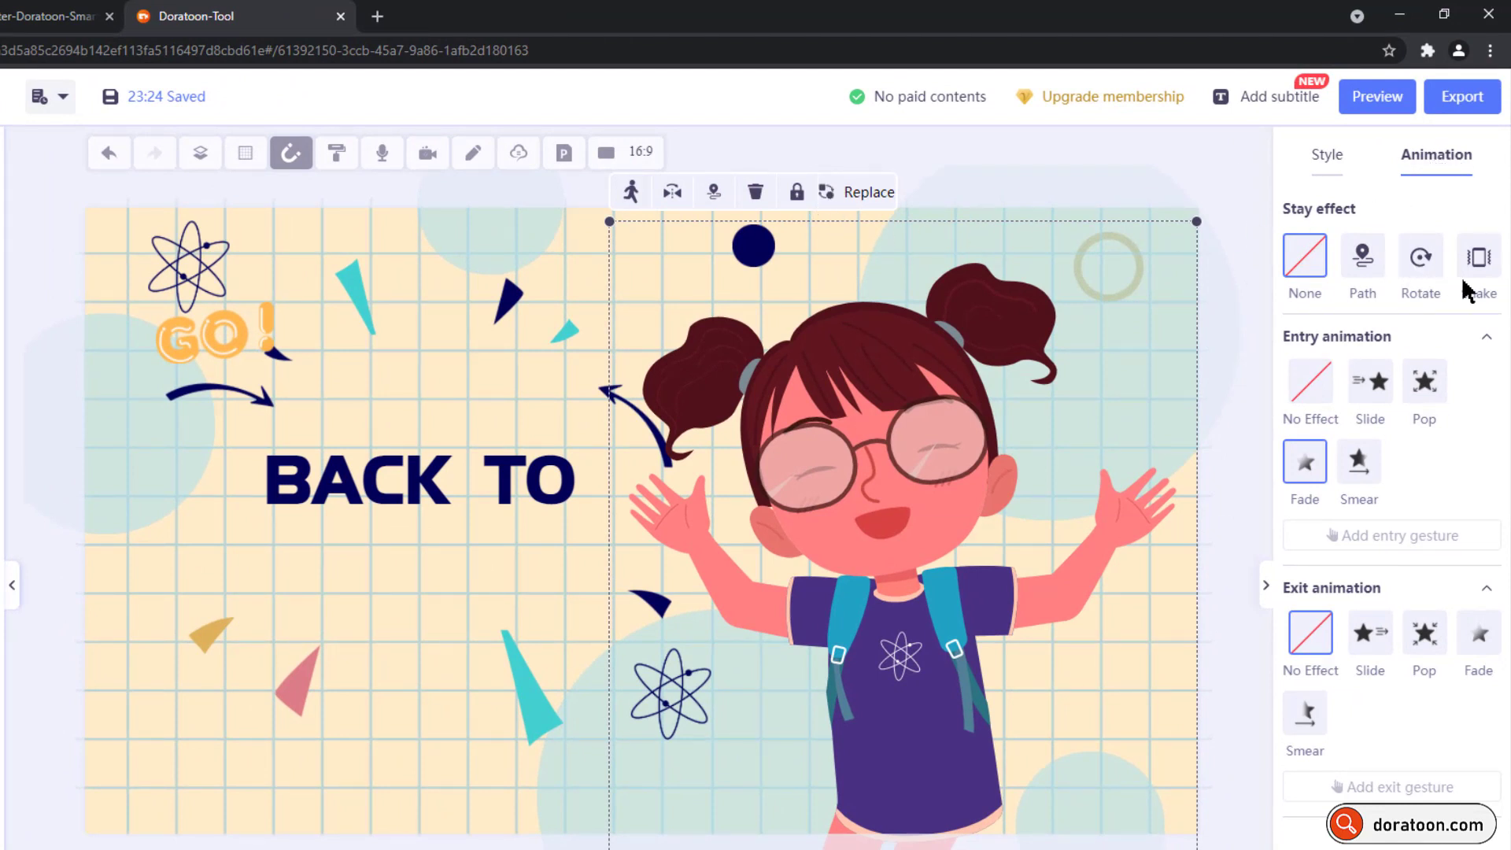
click(1480, 263)
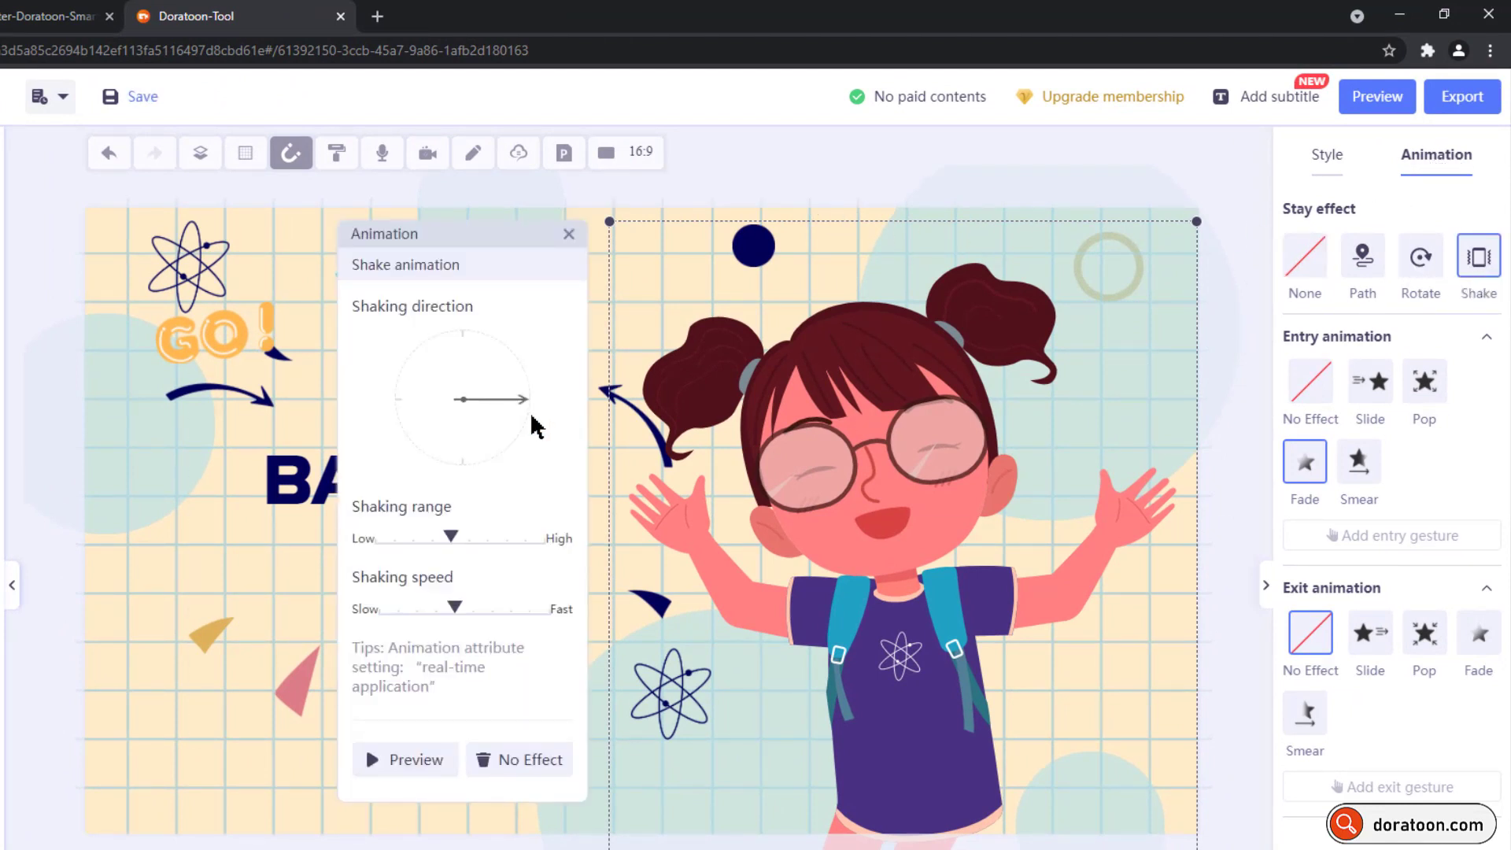
drag(534, 421, 513, 437)
drag(451, 536, 413, 540)
drag(450, 600, 414, 608)
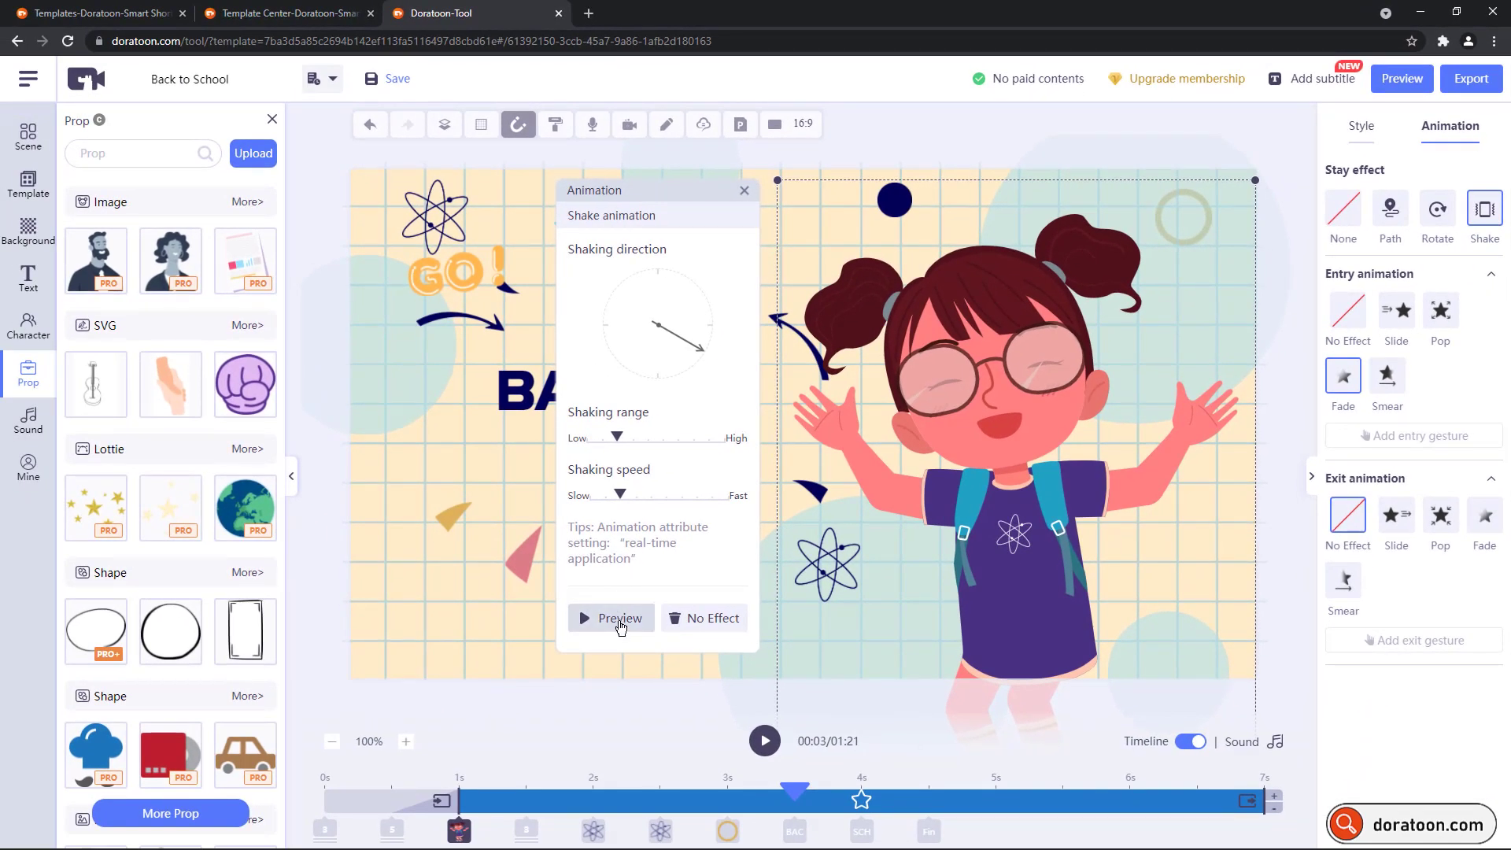
click(621, 619)
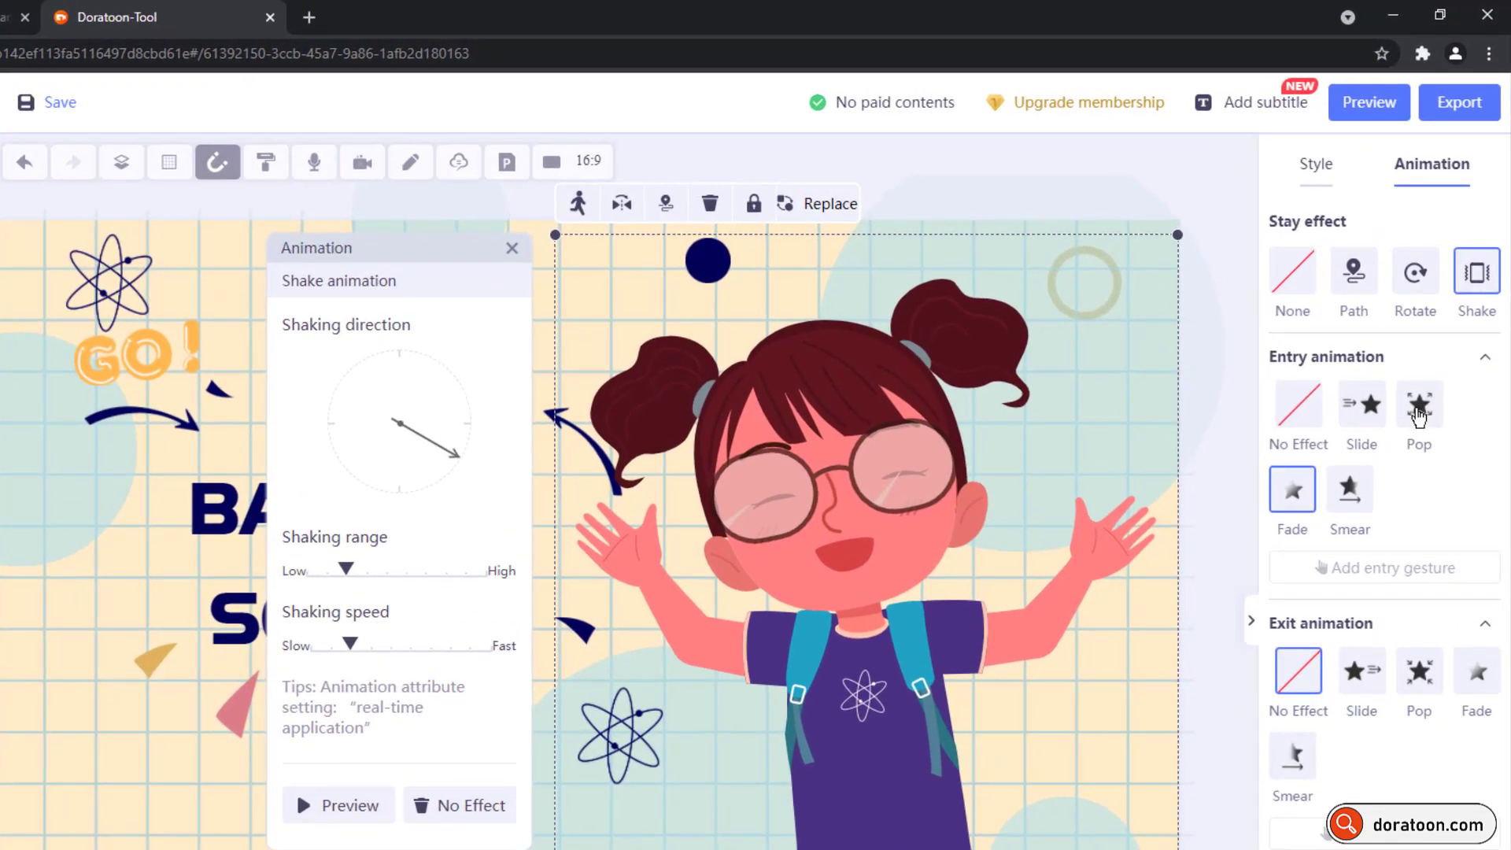
- Set the girl's entry and exit animations to Pop and preview the 7-second page
click(1421, 402)
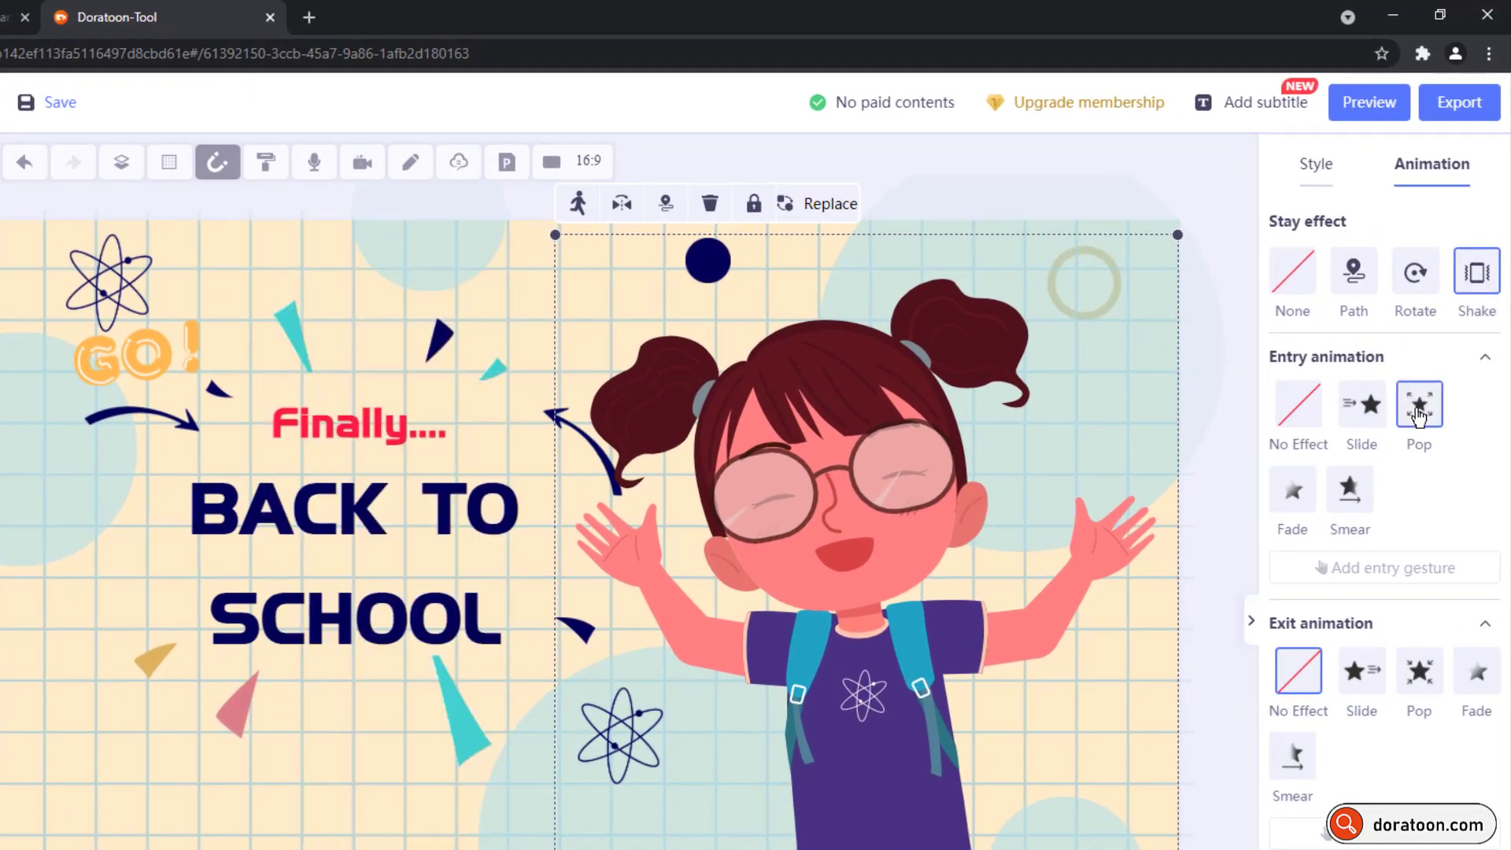
click(1431, 670)
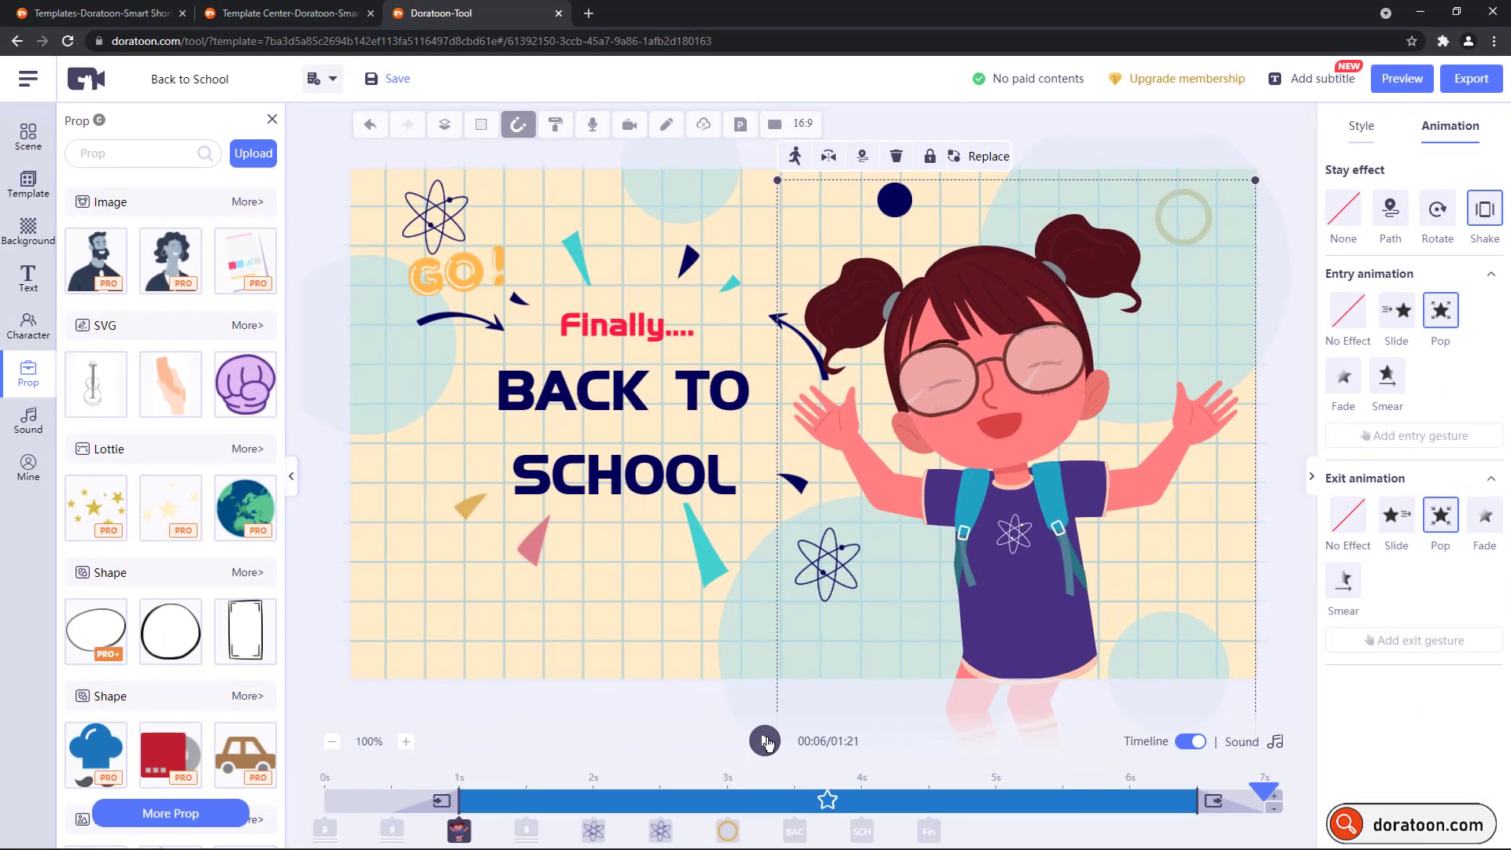
click(765, 741)
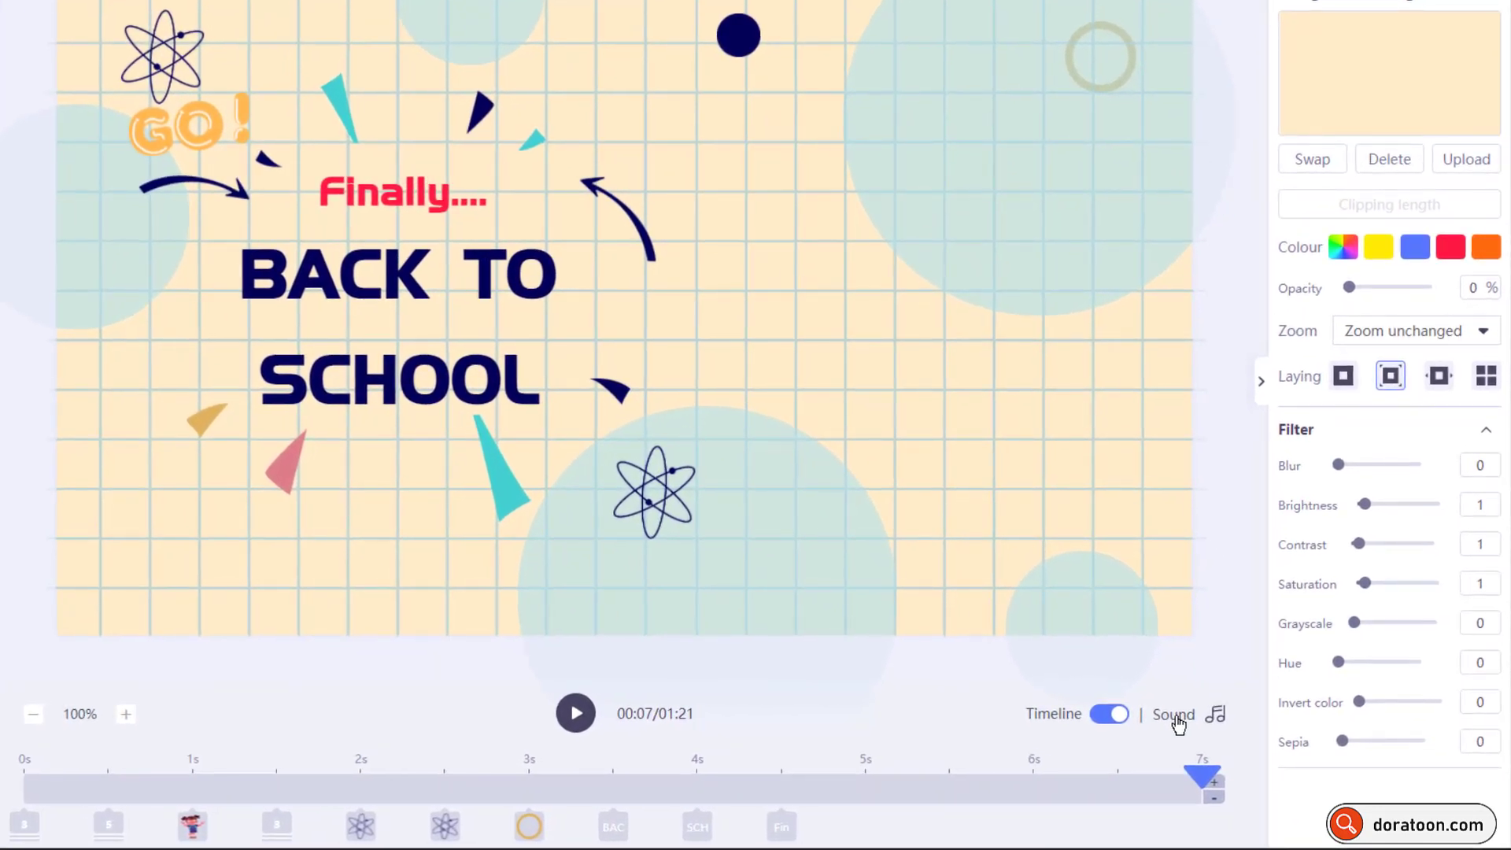
- Add 'Private detective' from the Funny category as background music for all scenes
click(1222, 734)
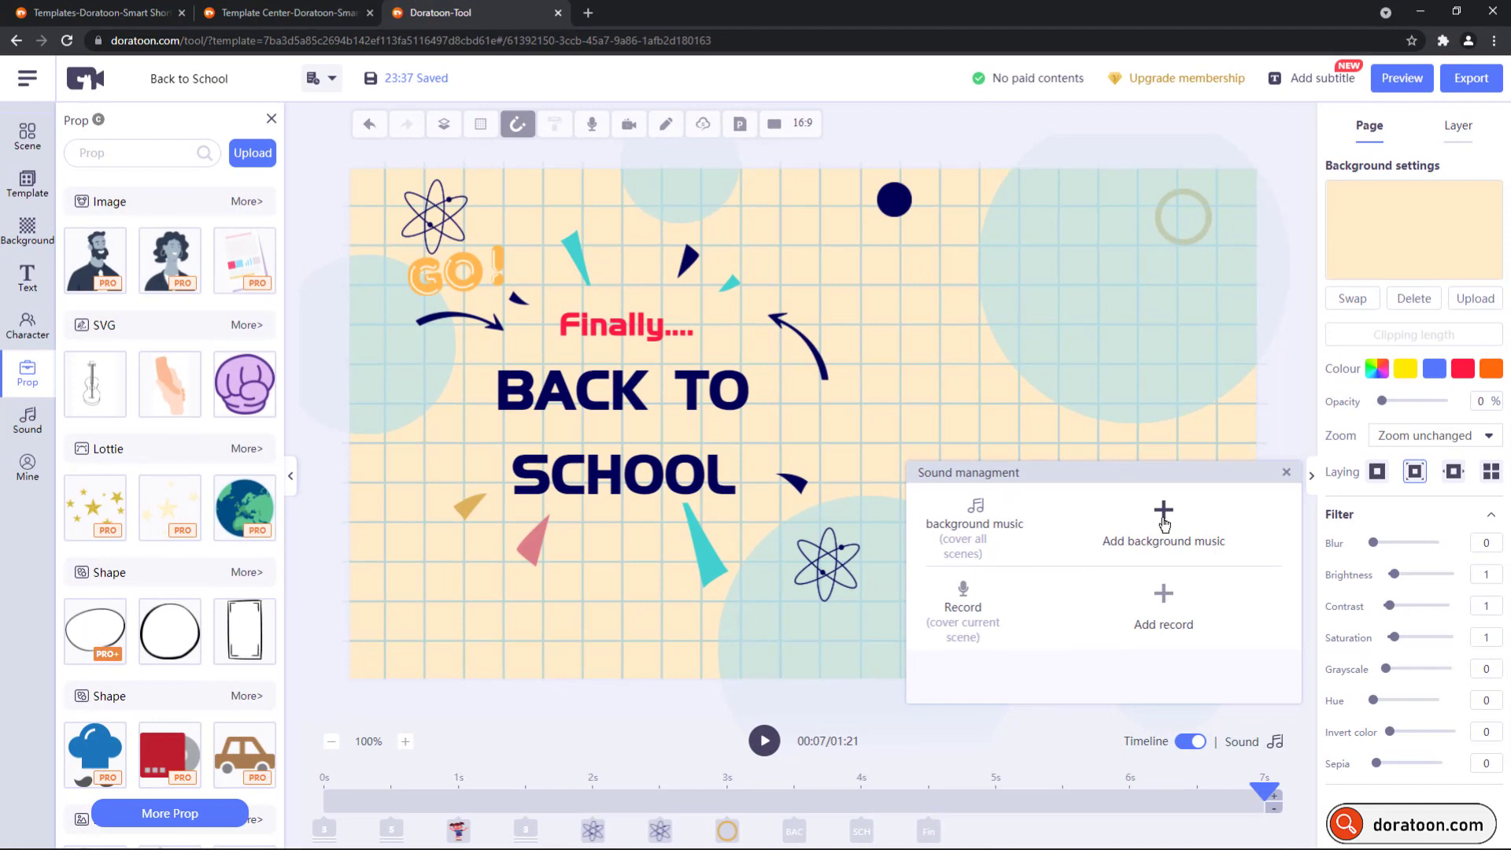
click(1113, 478)
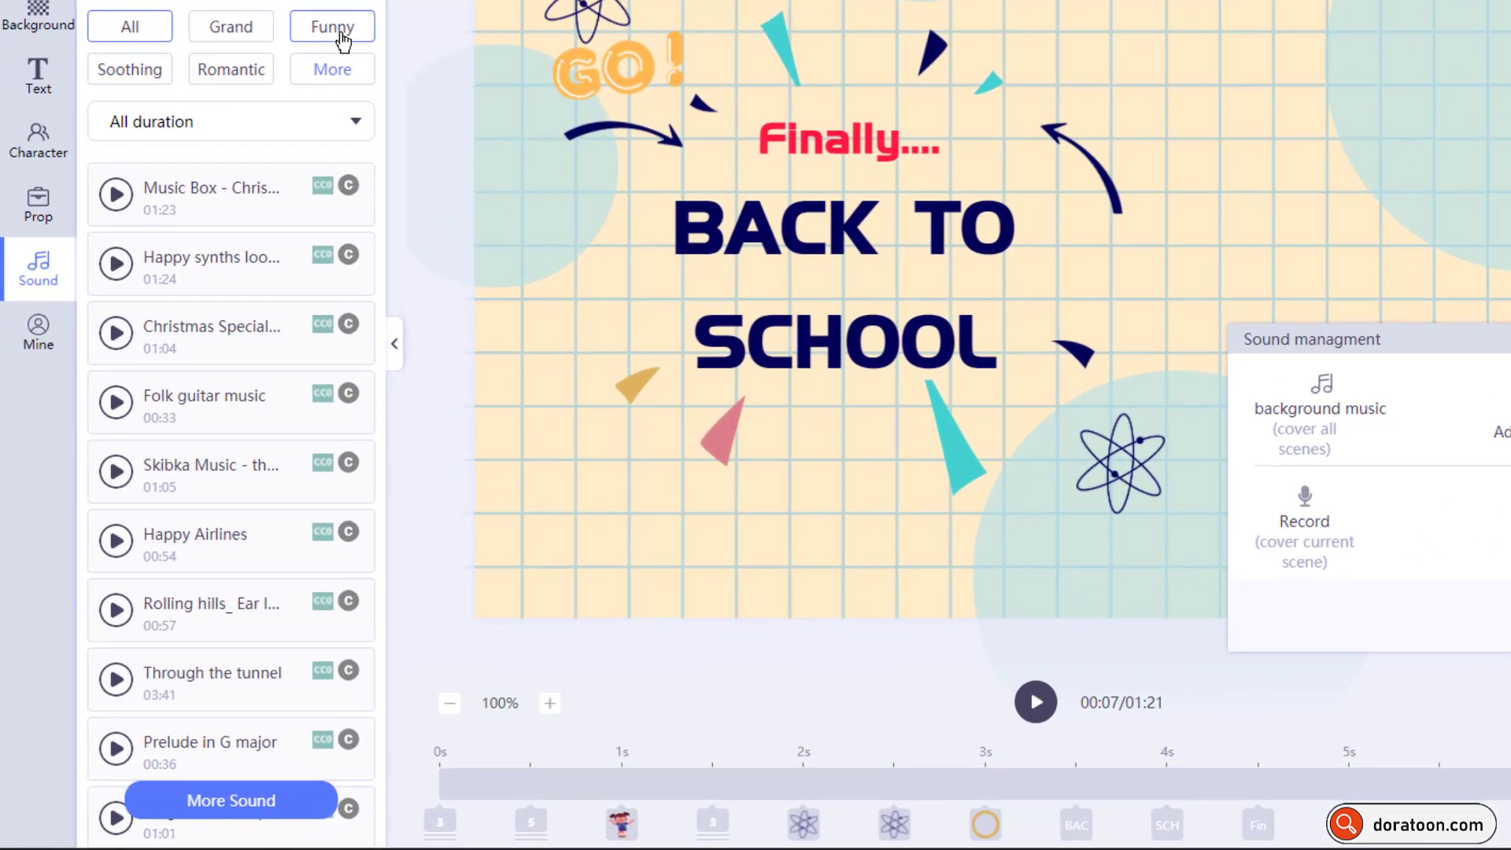
click(250, 242)
mouse_move(111, 543)
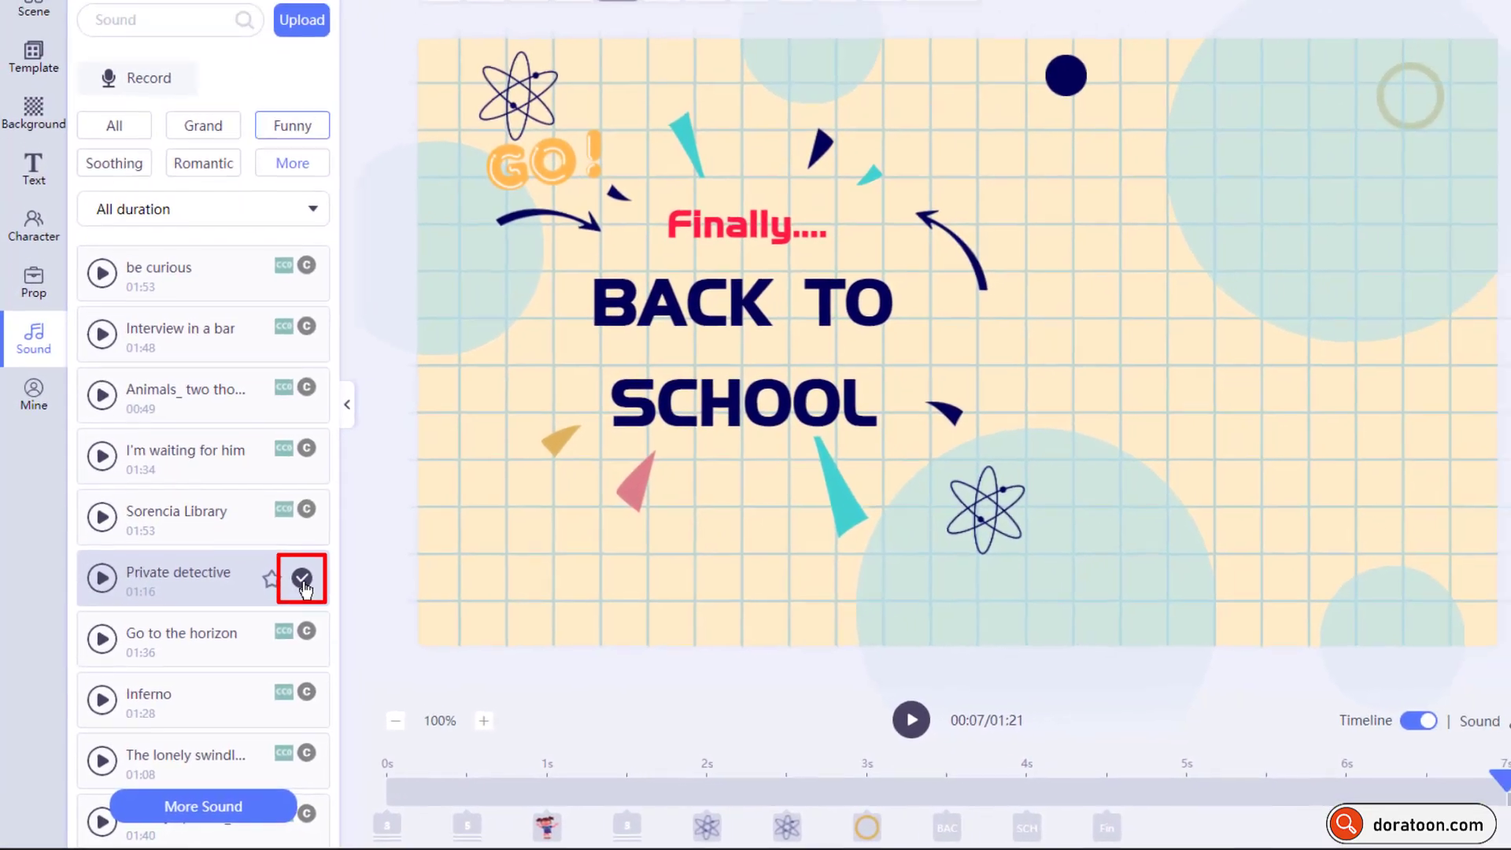
click(302, 579)
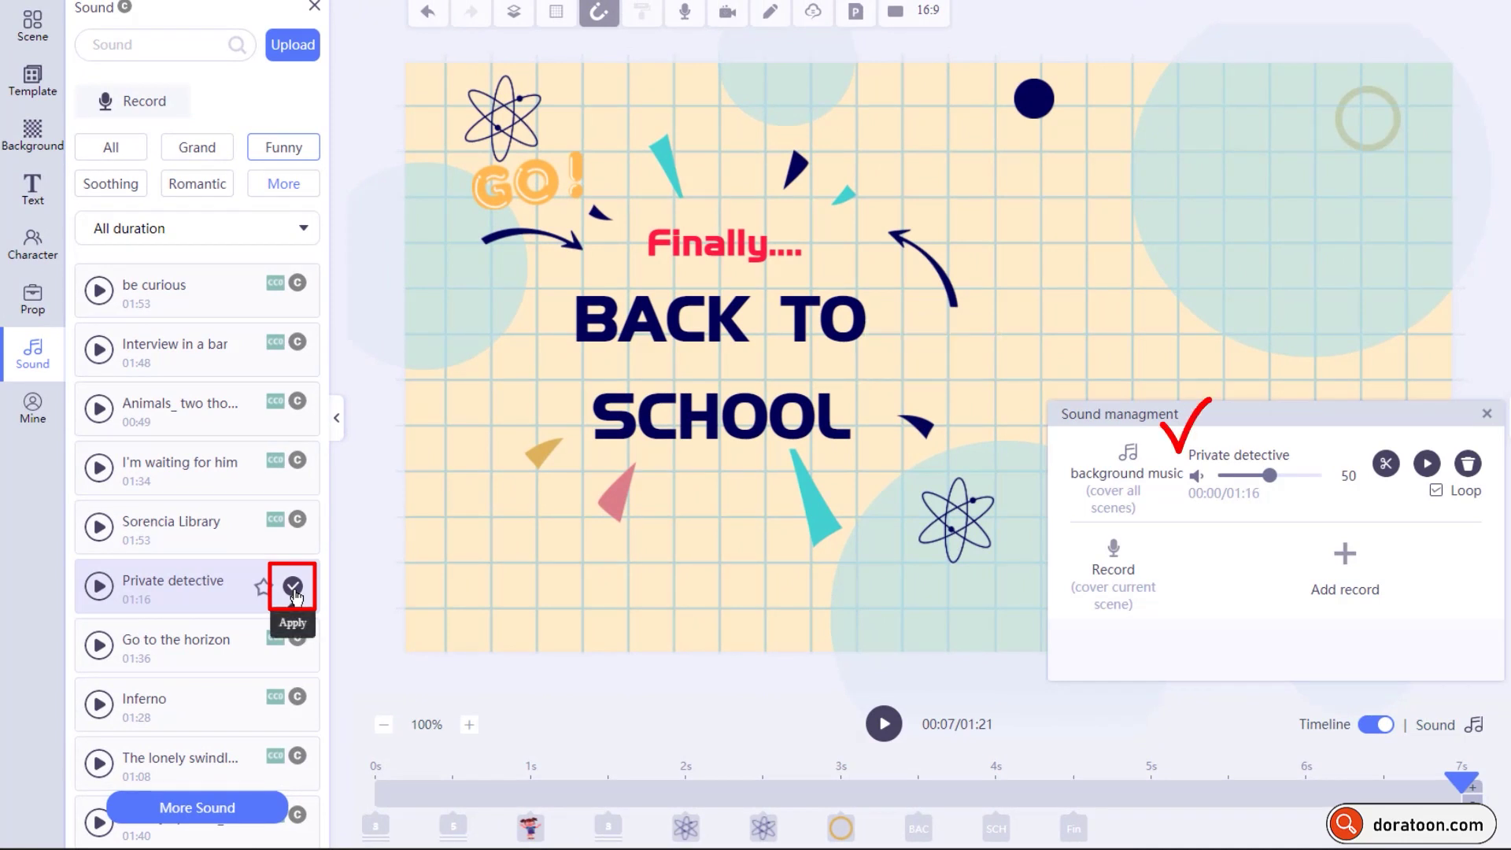
- Start an AI text-to-speech voice-over for the current page using the Betty voice
click(143, 105)
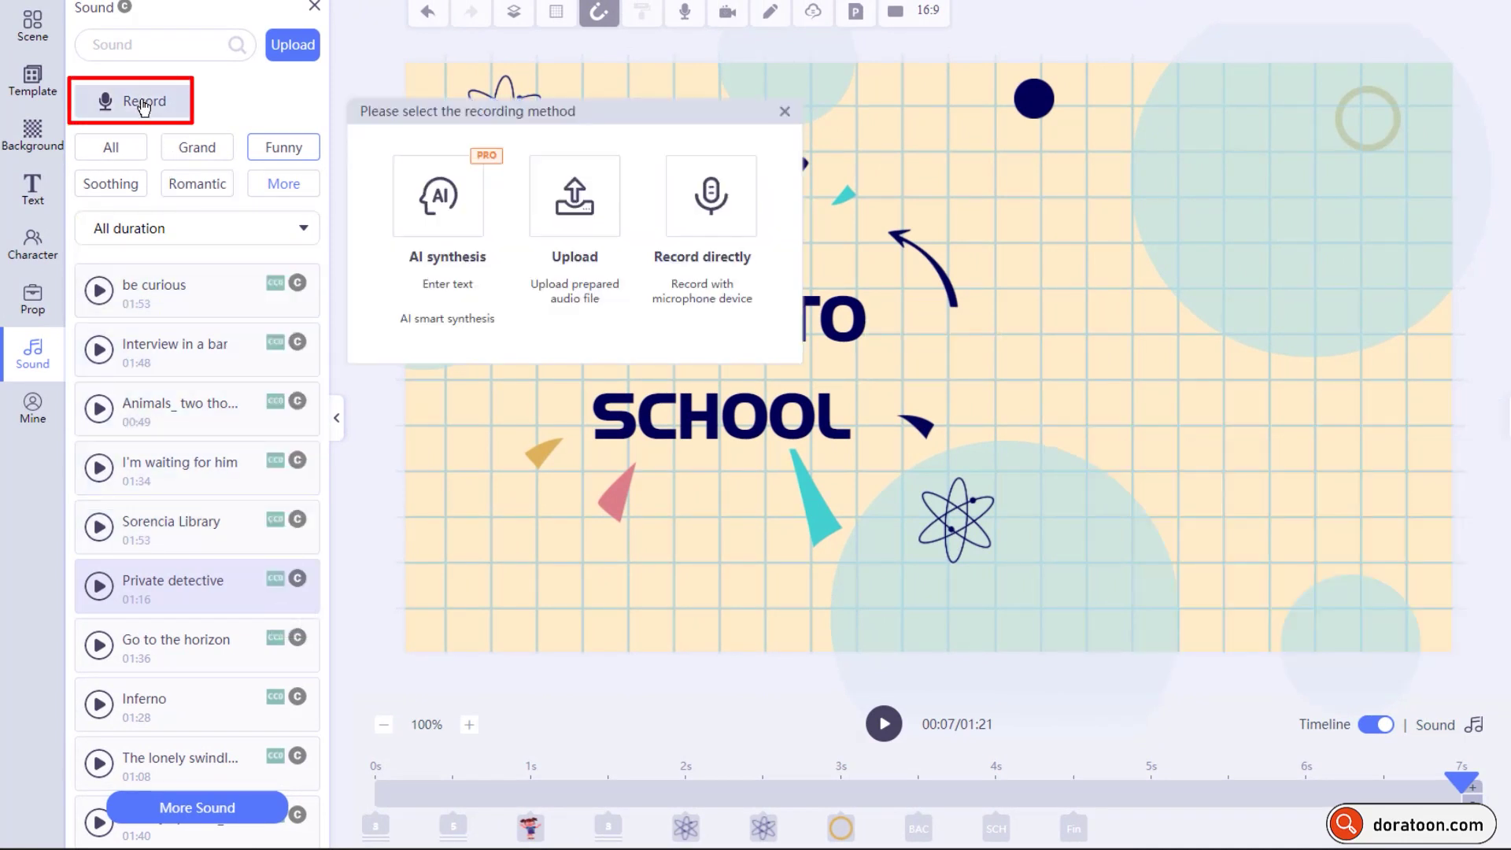
click(445, 222)
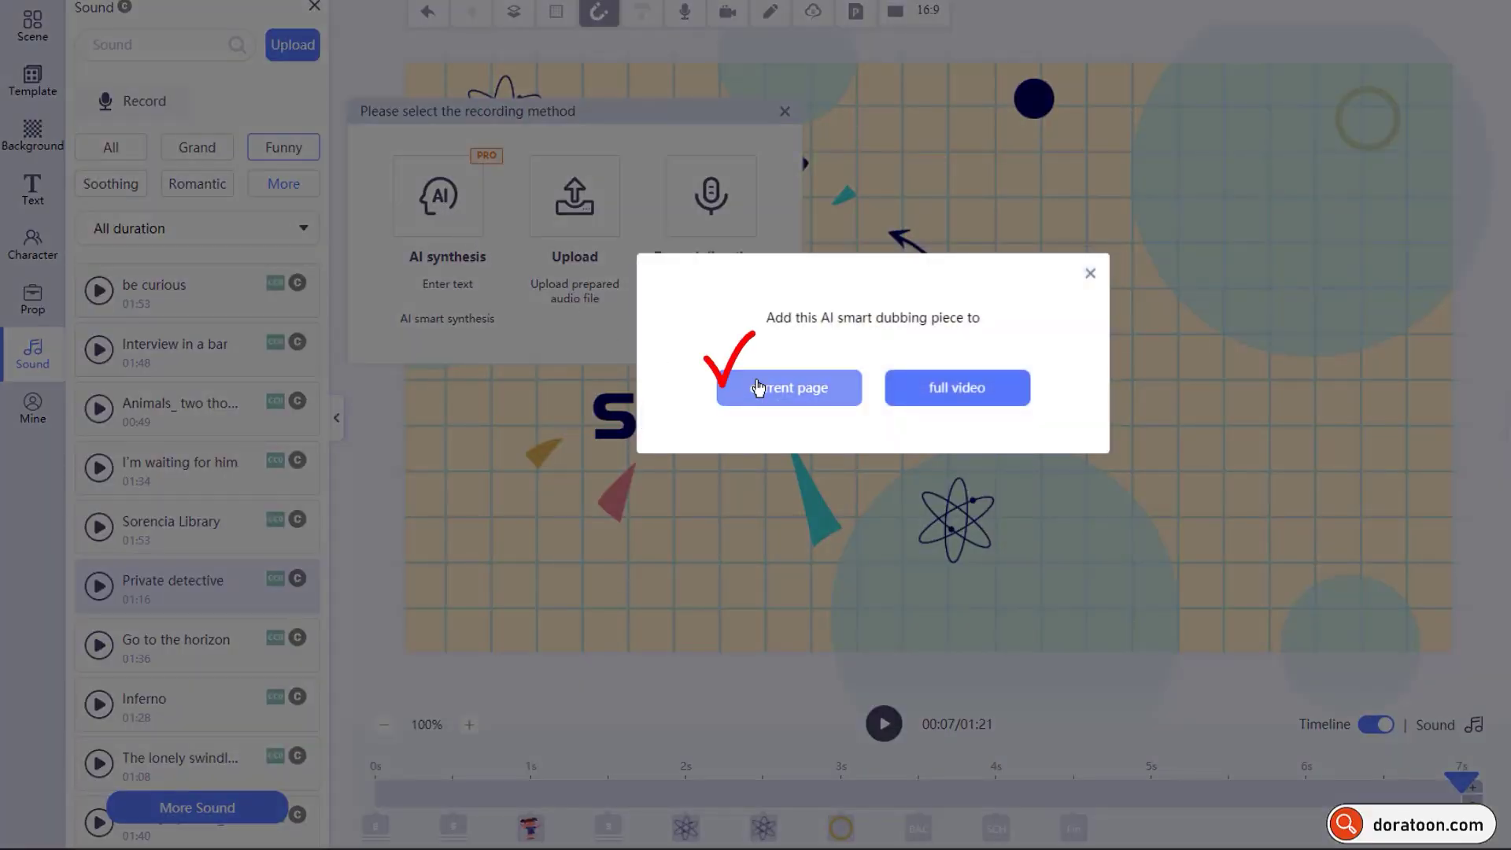
click(781, 399)
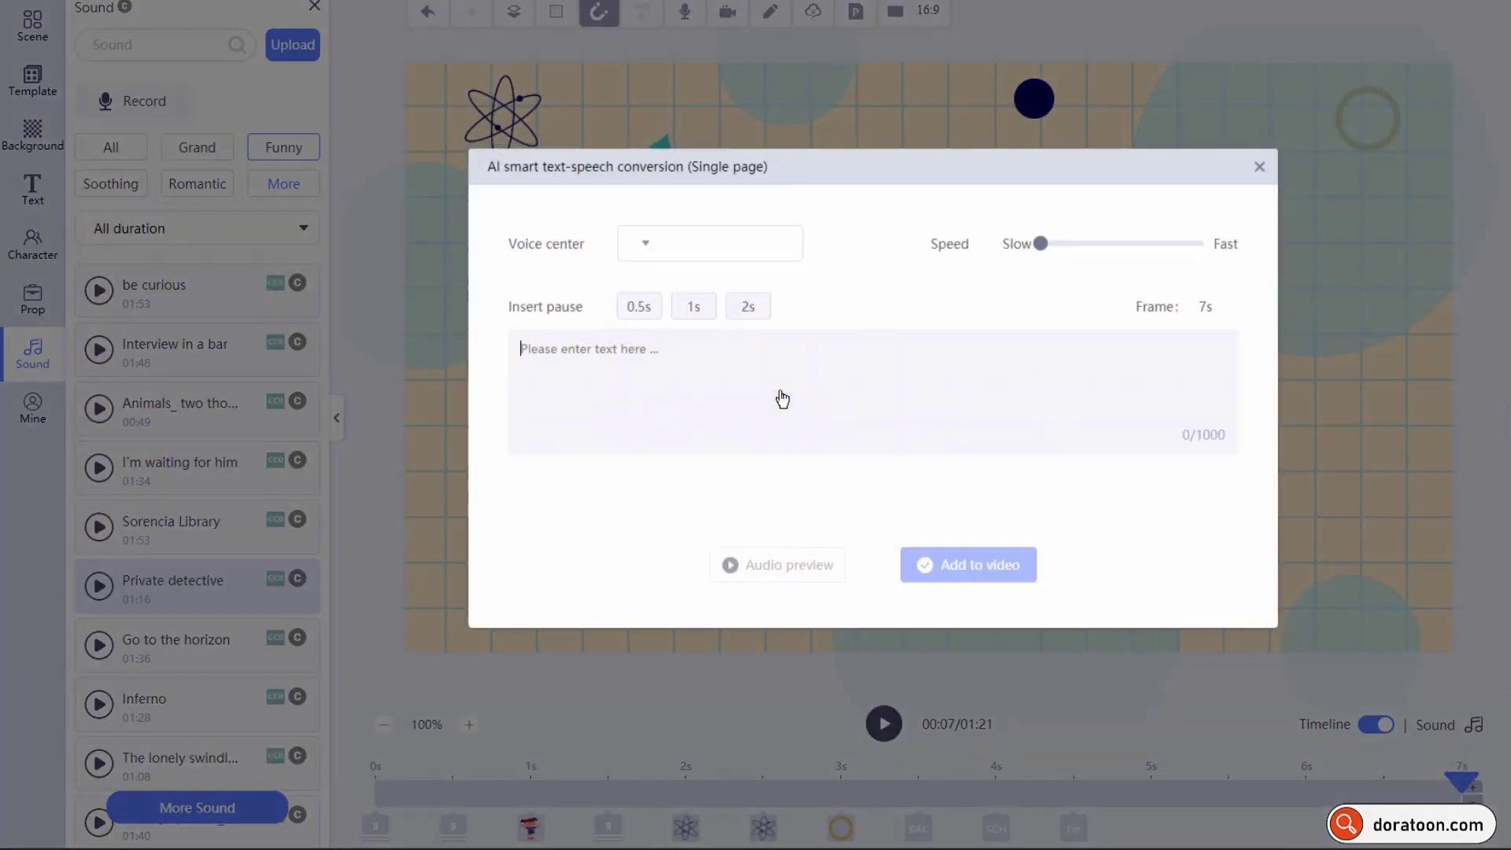
click(774, 251)
click(703, 549)
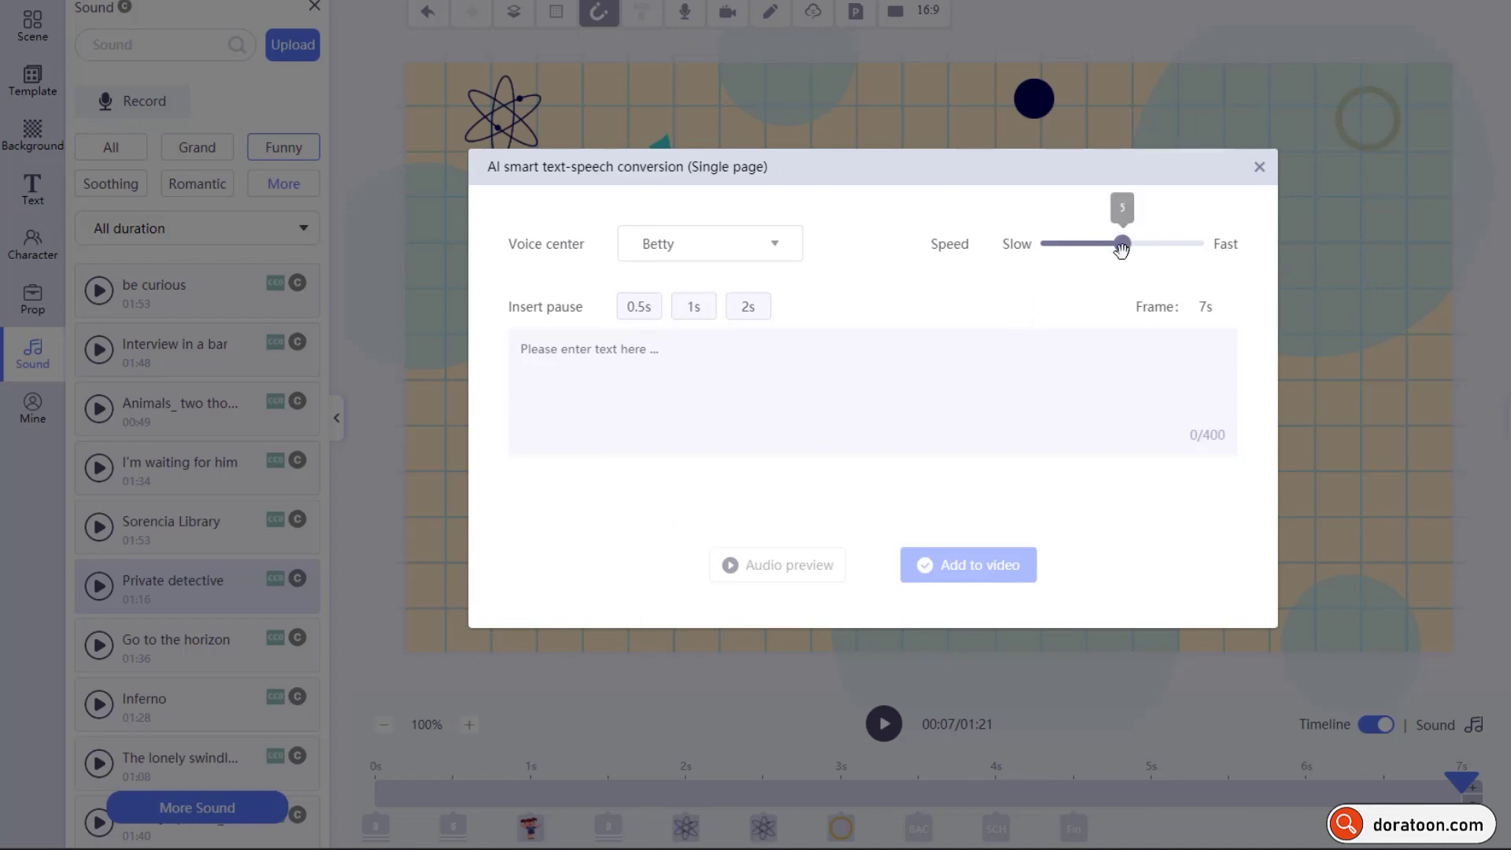
- Enter the script 'Hey... Finally after long time, we are back to school' and save it as scene1
click(624, 363)
text(Hey)
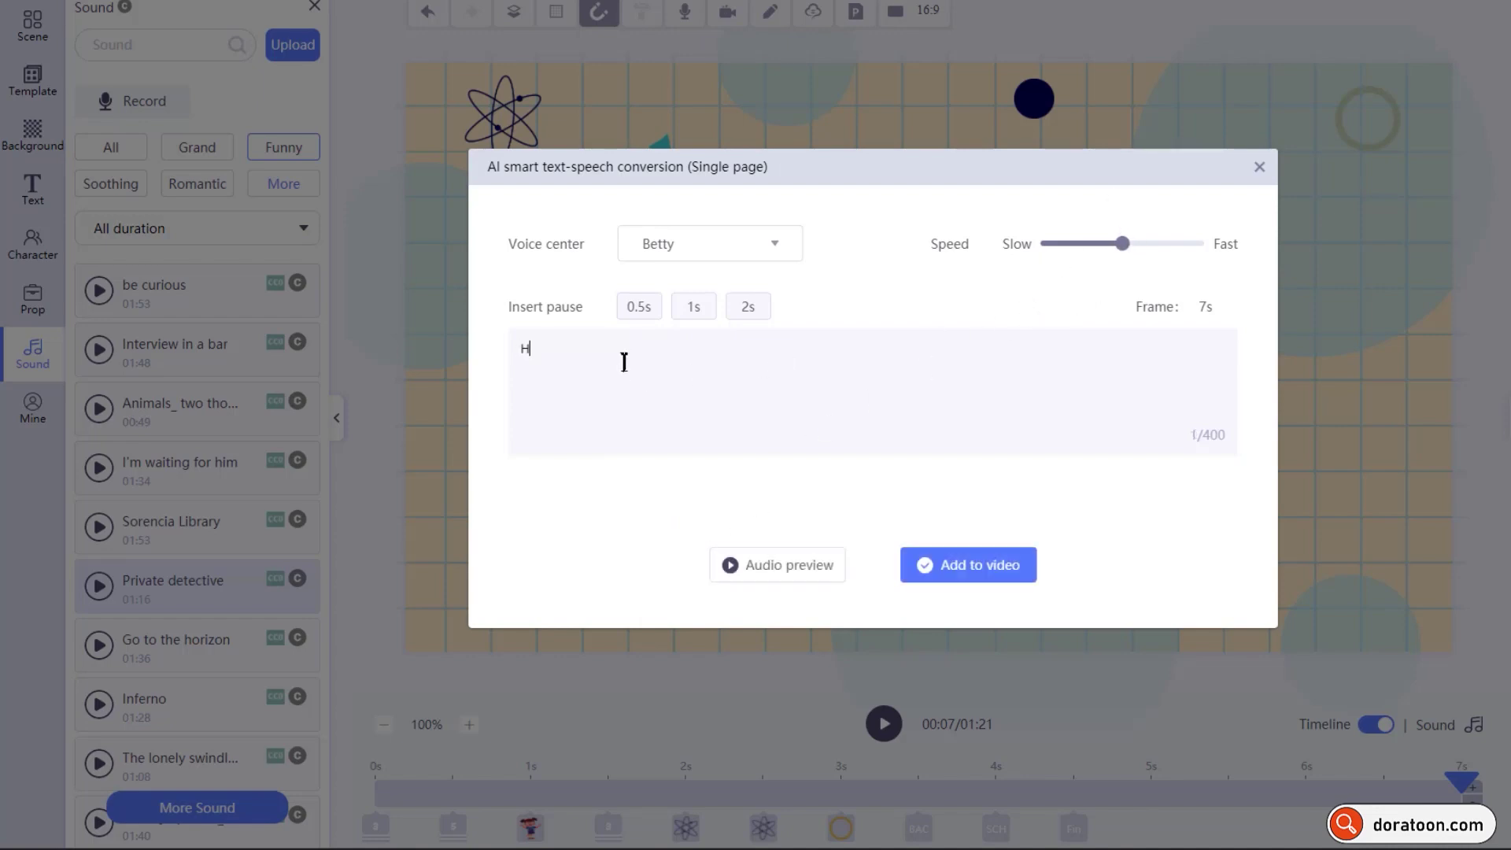
text(... Finally after long time, we are back to school)
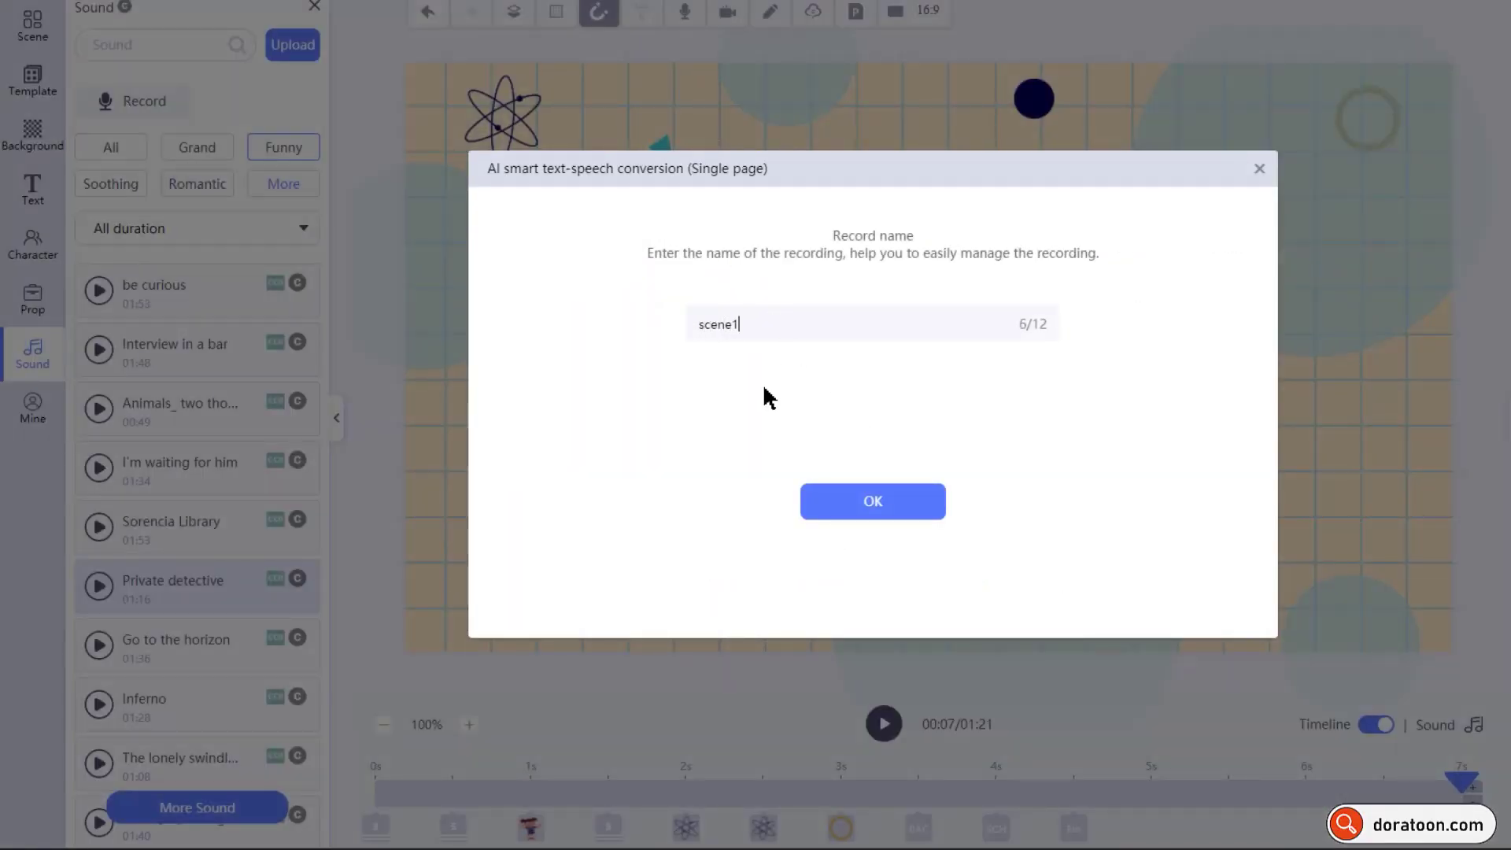
click(874, 504)
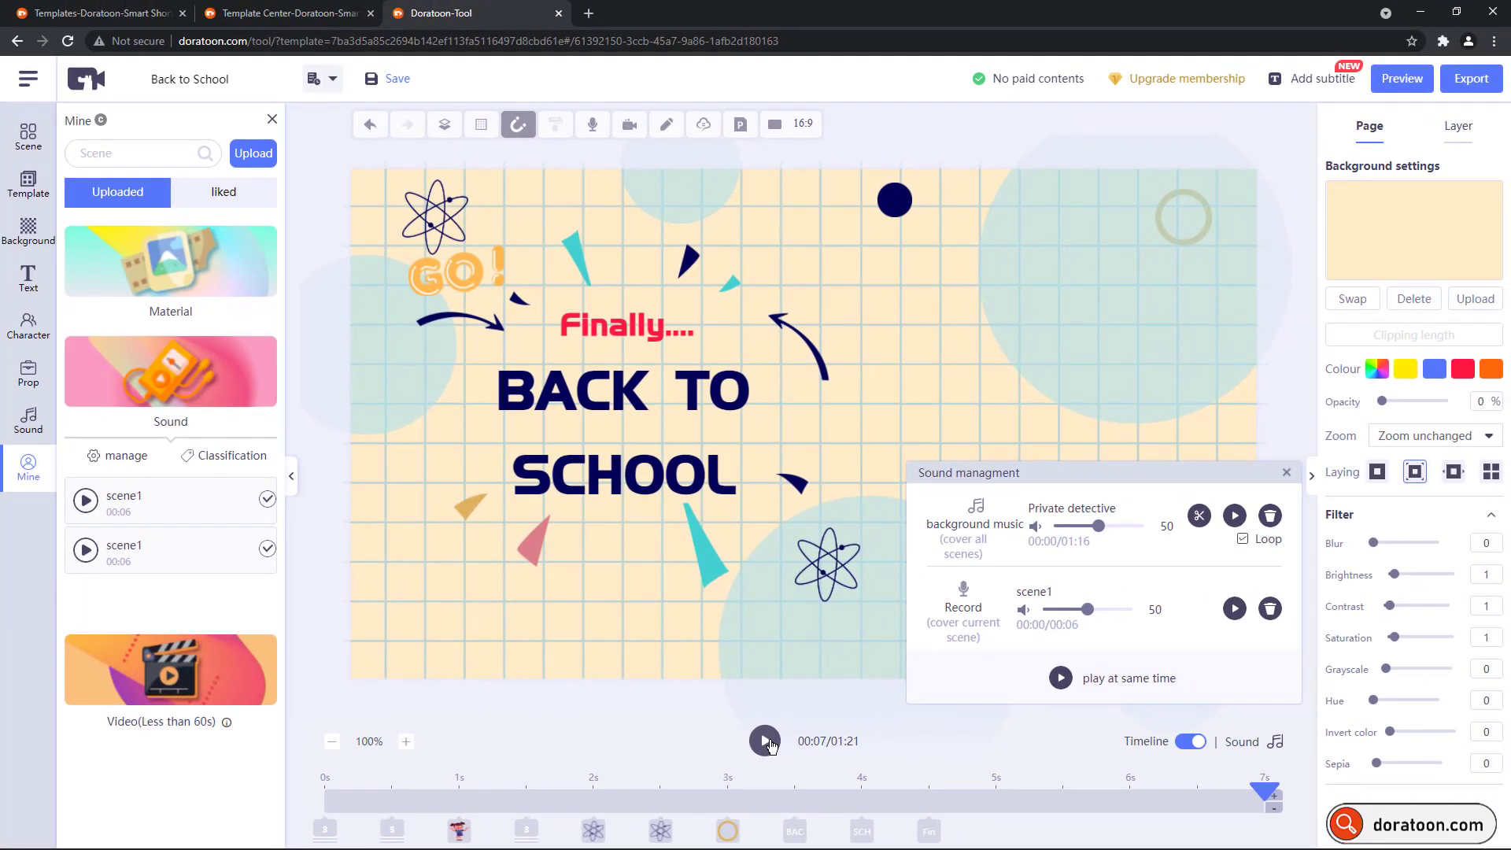
- Preview the 7-second opening page with its music, voice-over and animations
click(766, 740)
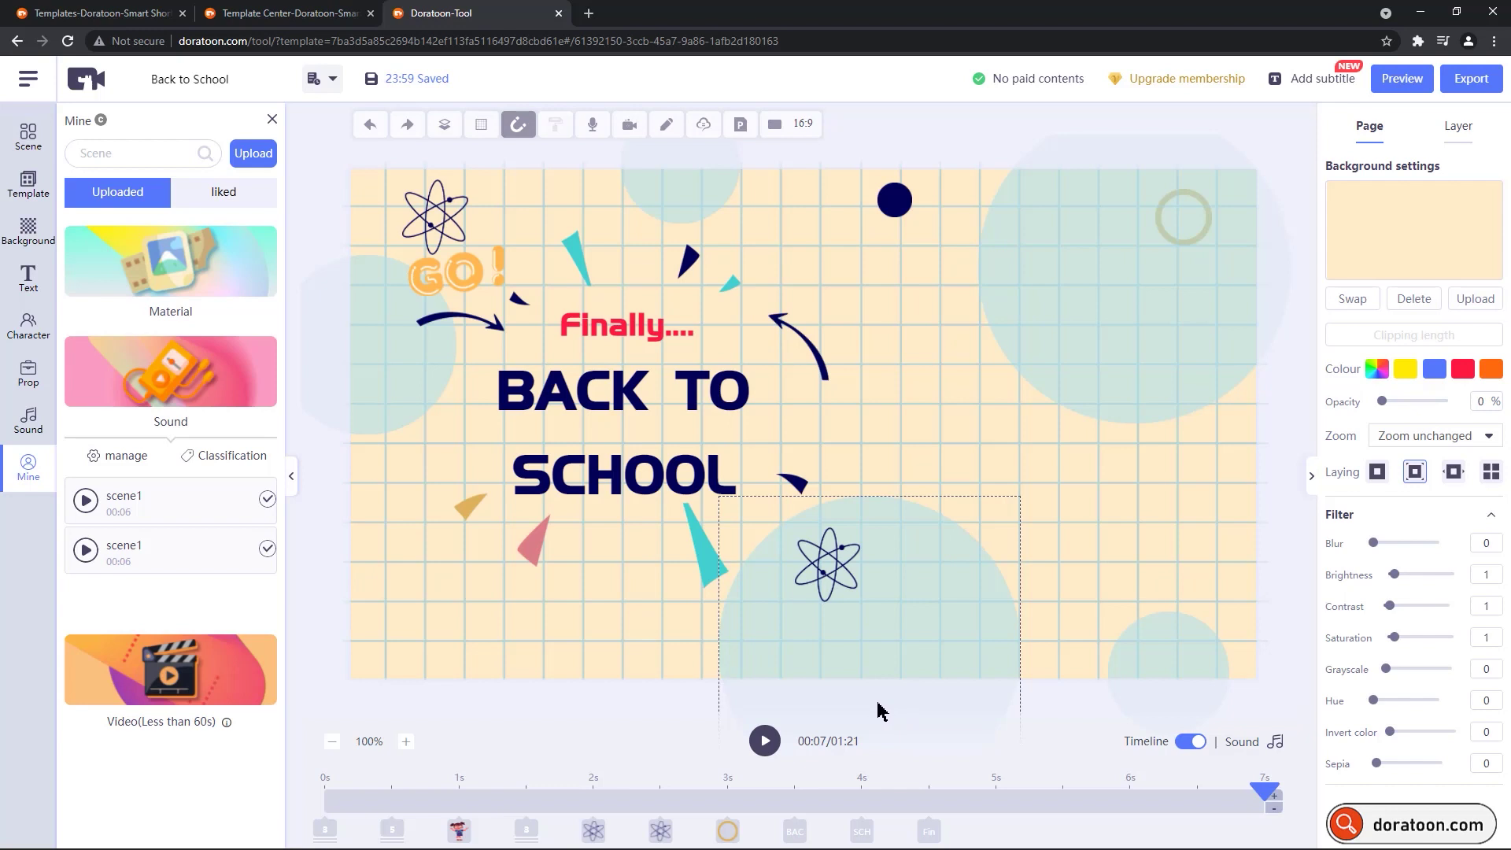
- Add a Camera1 shot after the title scene's Default camera
click(630, 130)
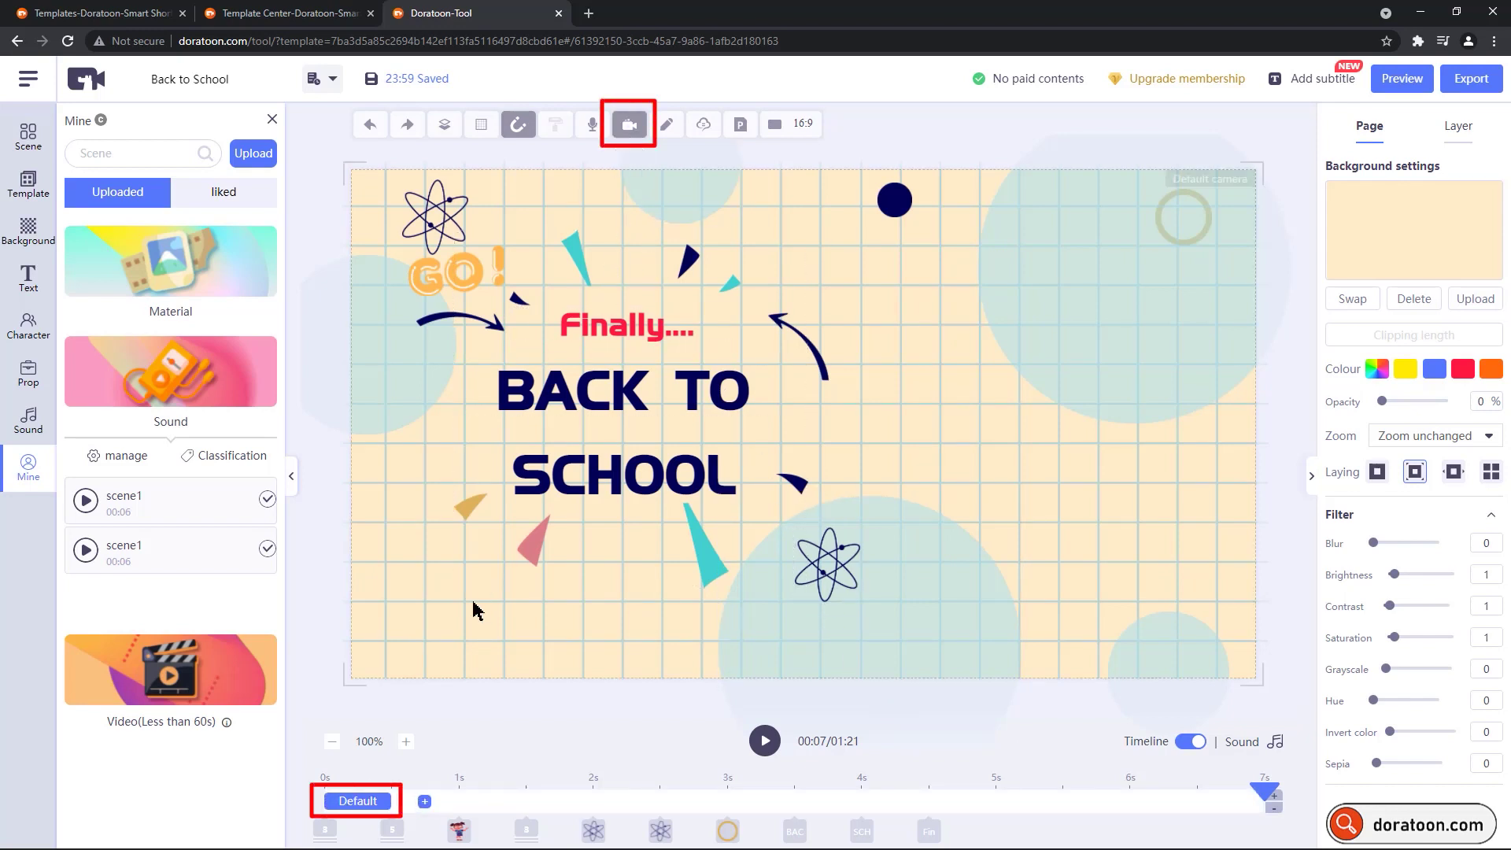
click(361, 804)
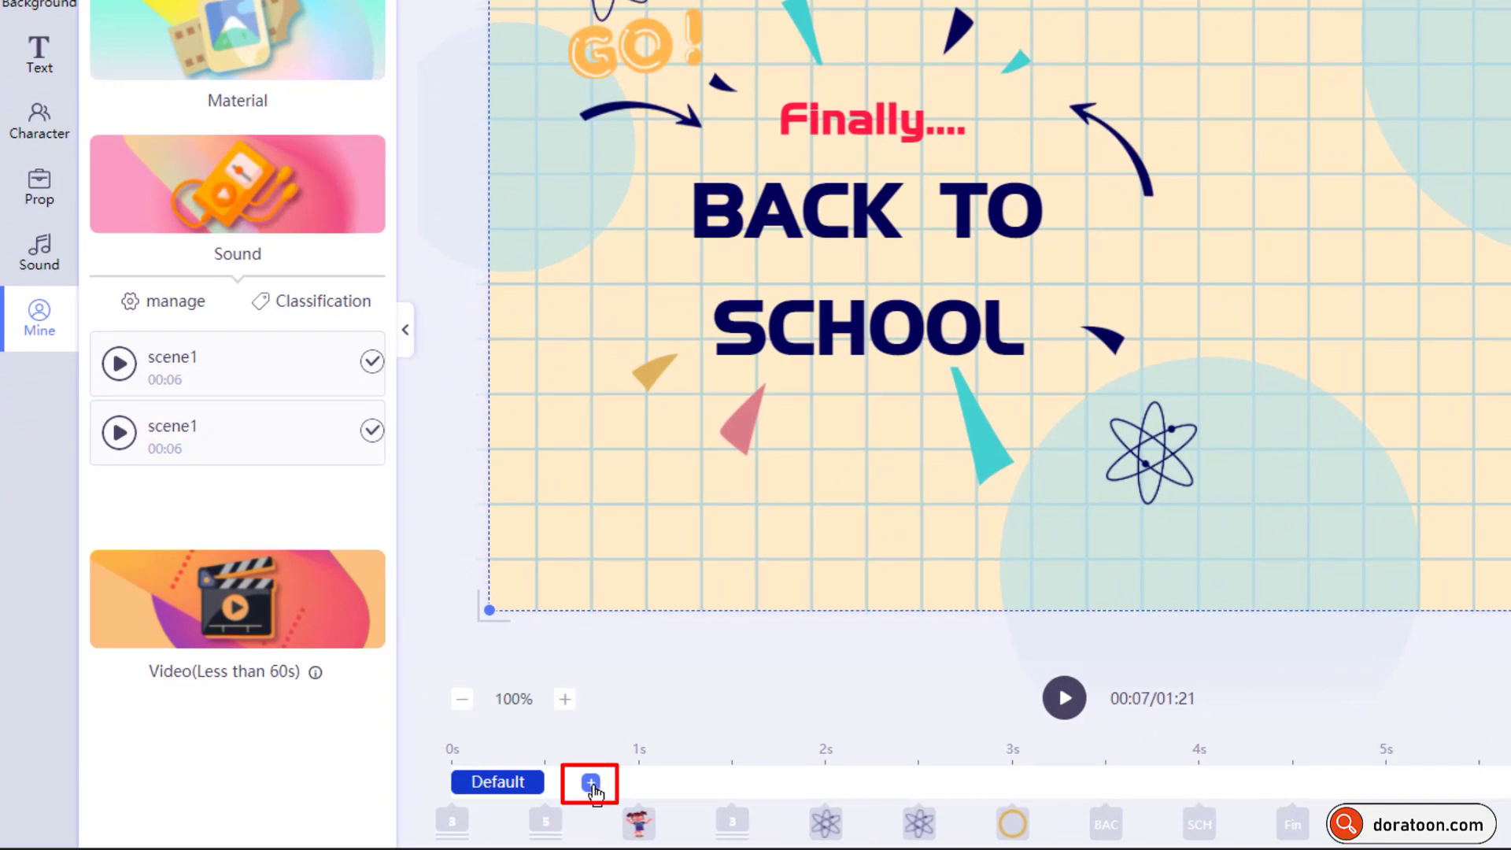
click(591, 783)
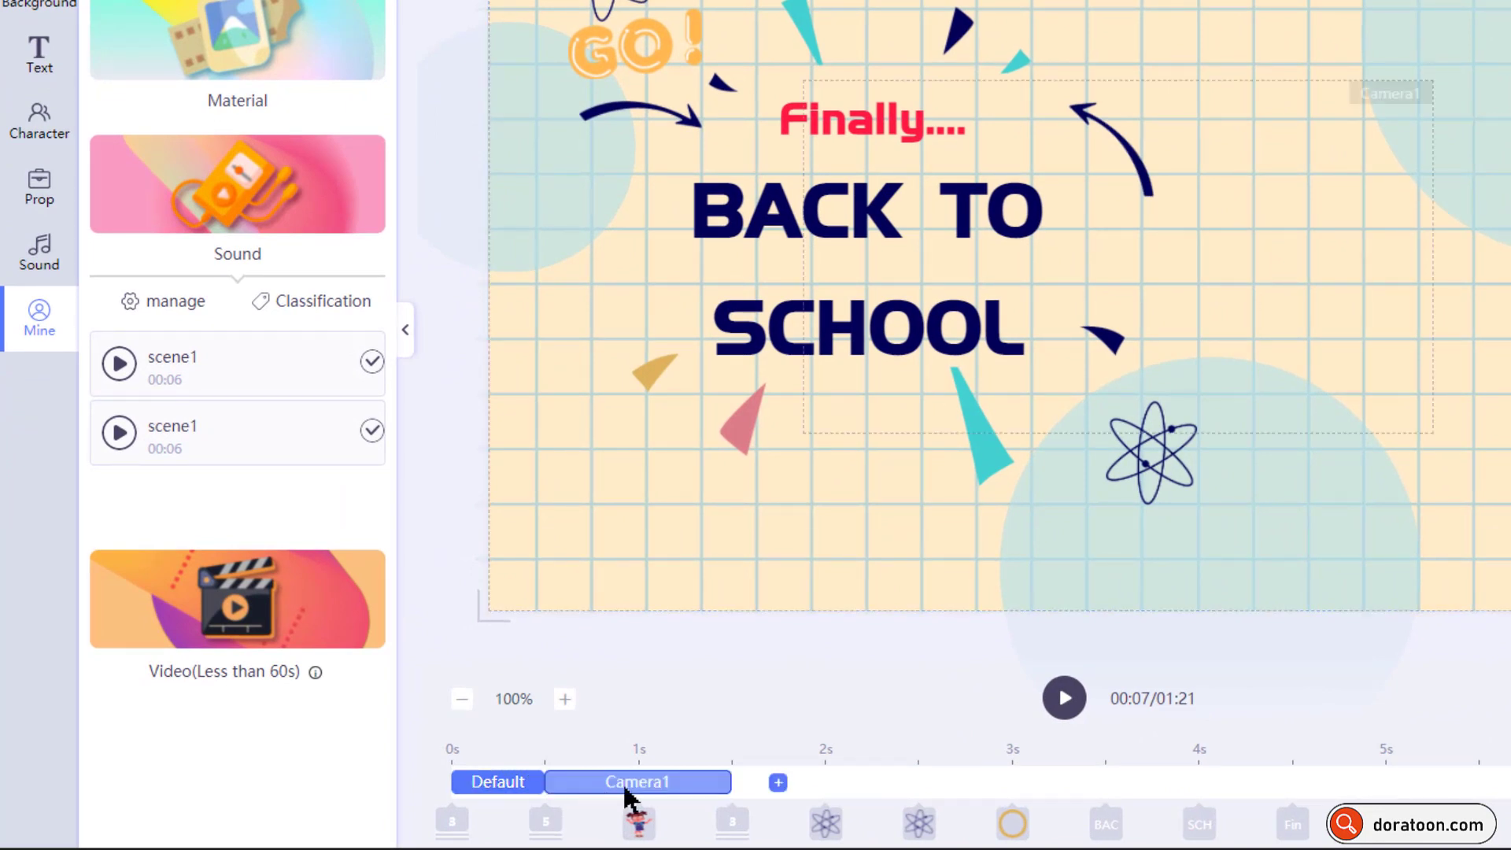
click(628, 783)
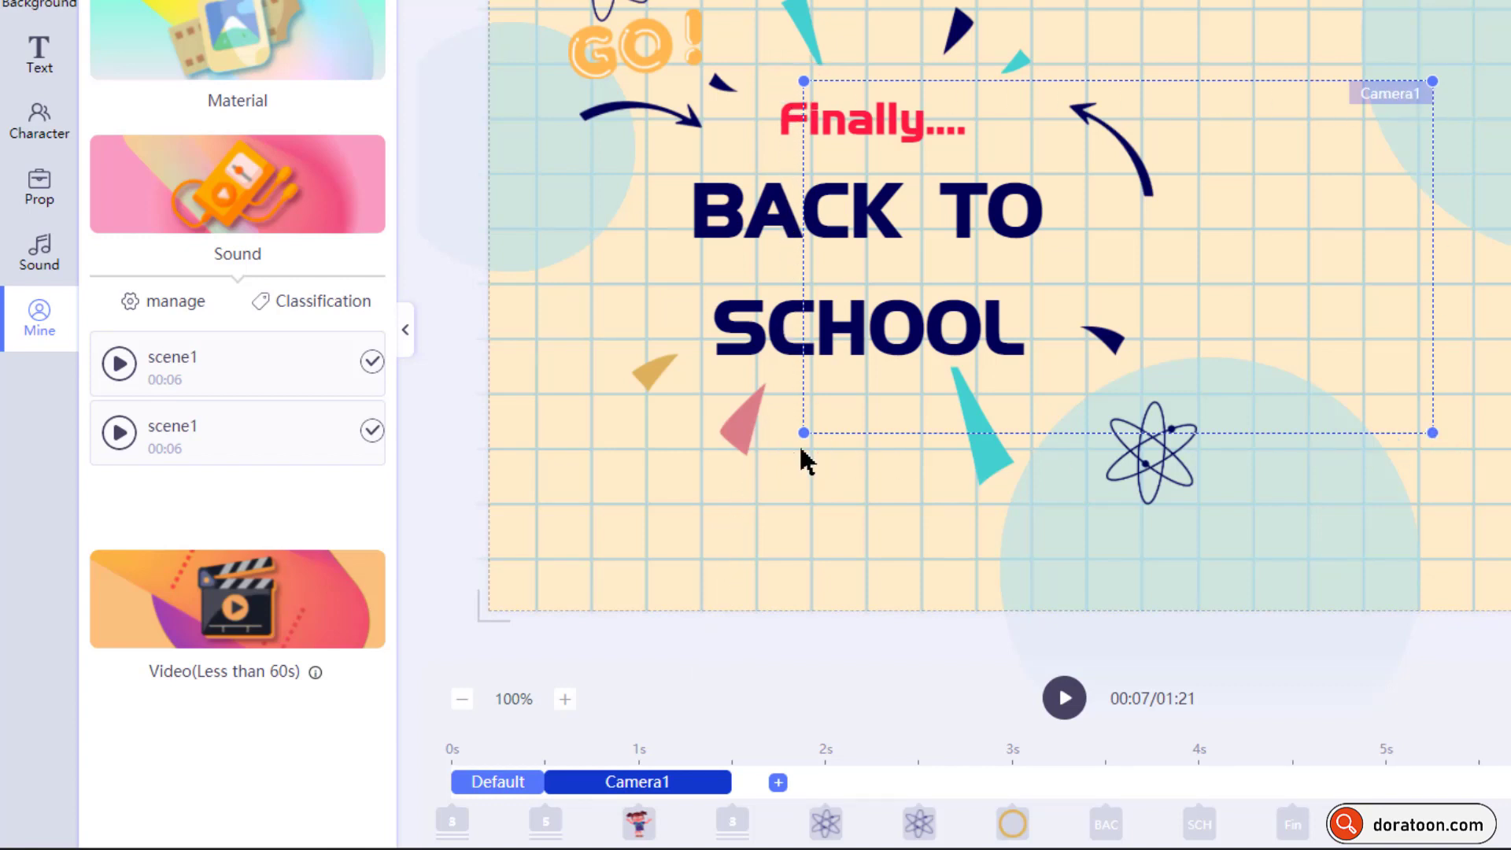
- Start Camera1 at about 4 seconds and frame it over the GO! and BACK TO SCHOOL title
drag(681, 795, 1079, 799)
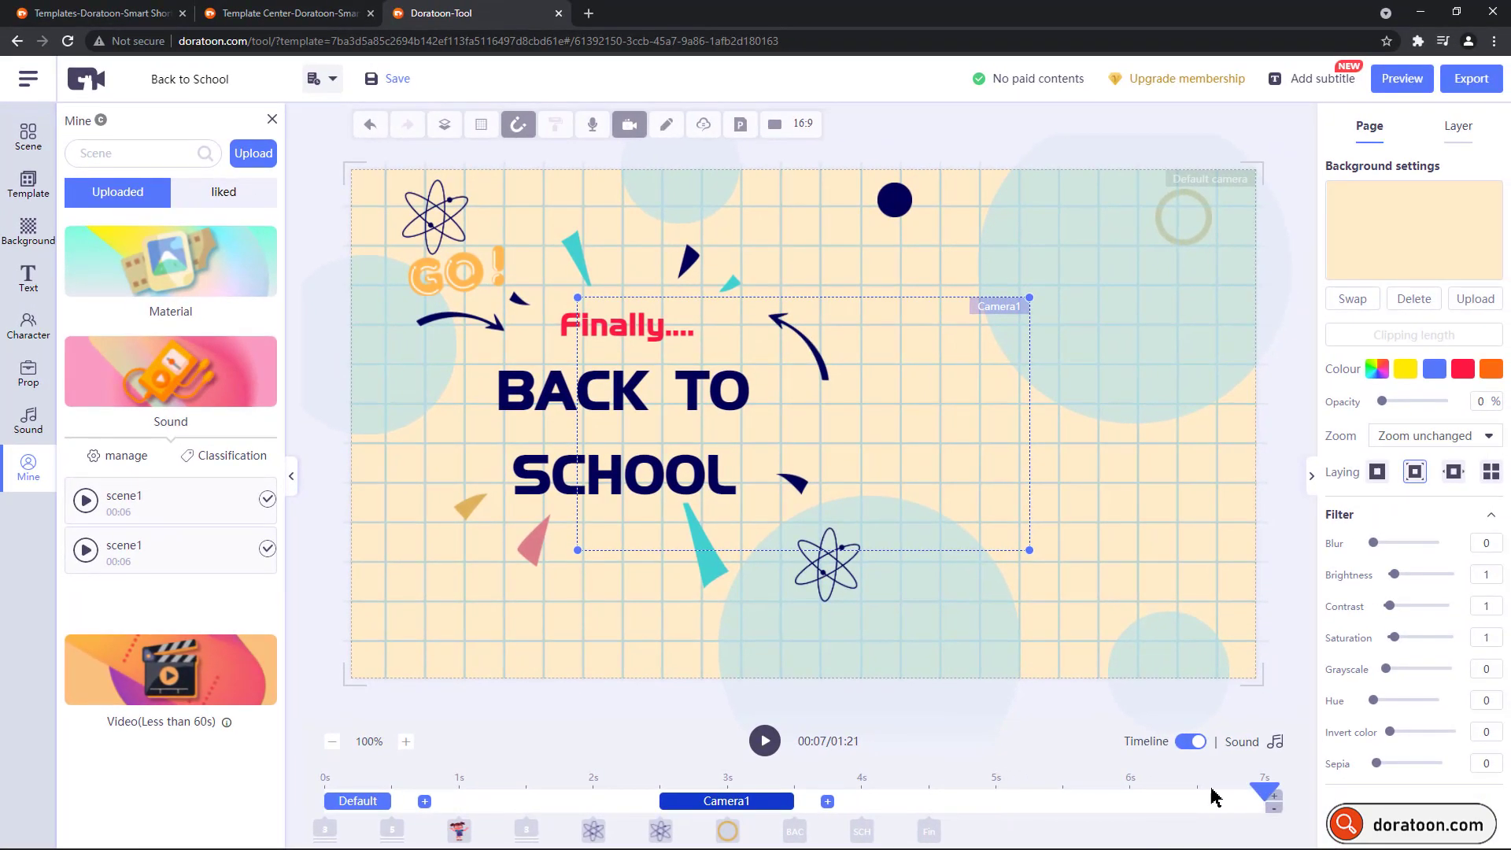
drag(1216, 798, 930, 787)
click(746, 803)
drag(746, 803, 931, 813)
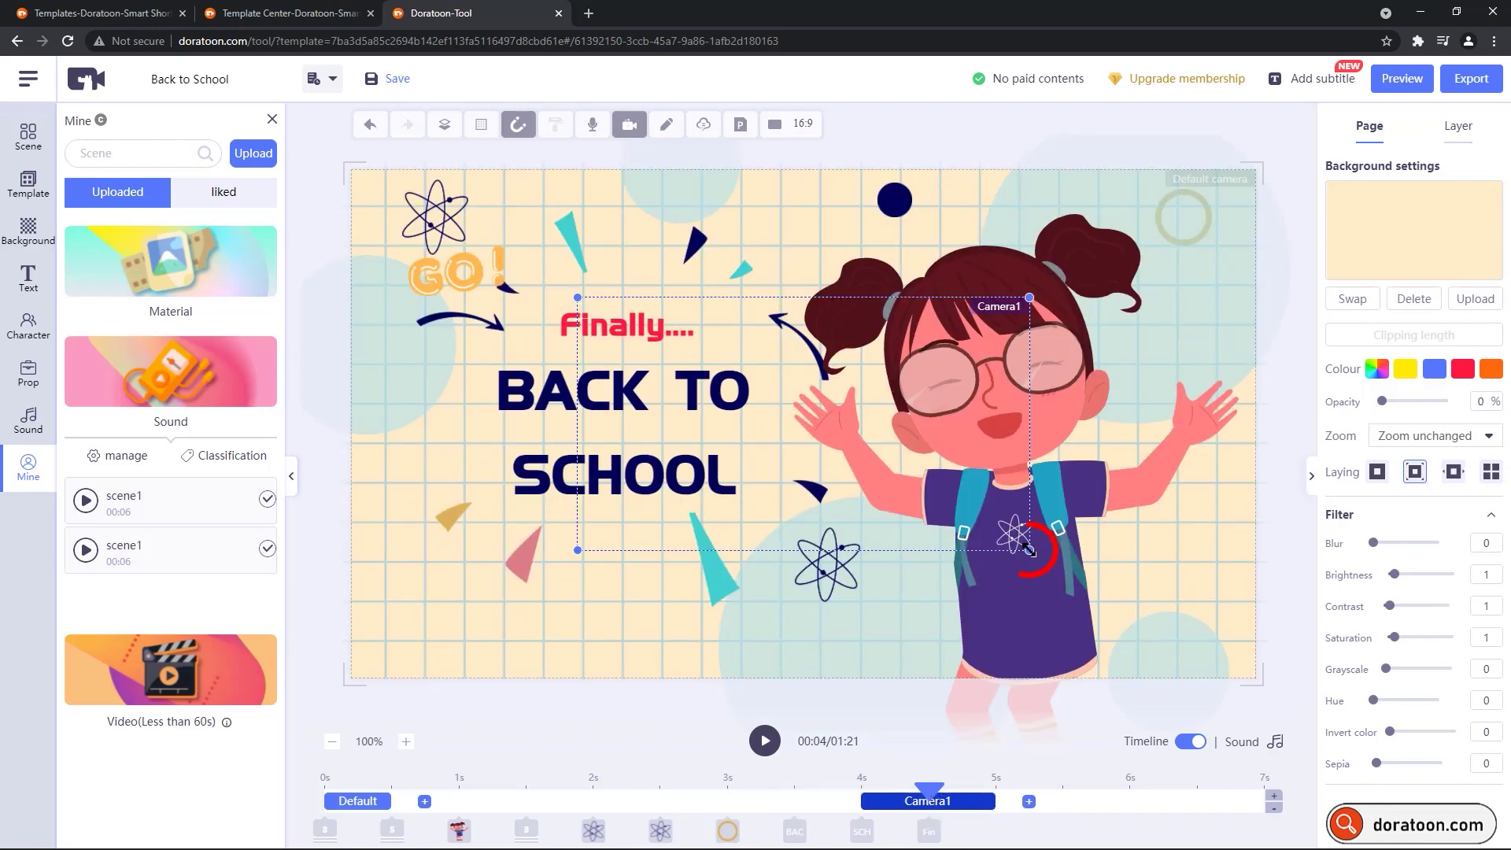
drag(1028, 548, 1128, 617)
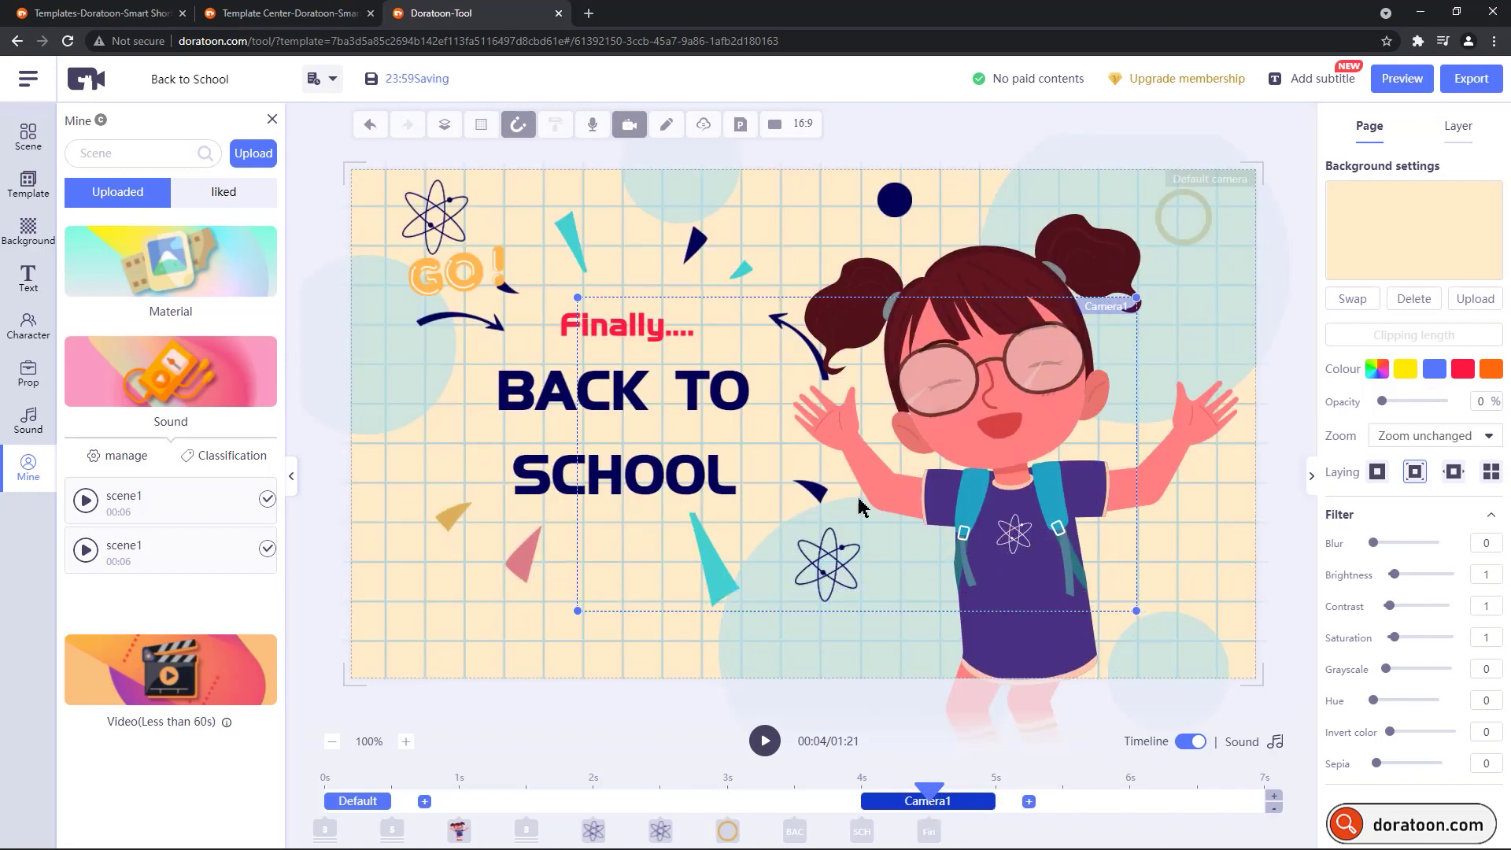
drag(757, 469, 549, 428)
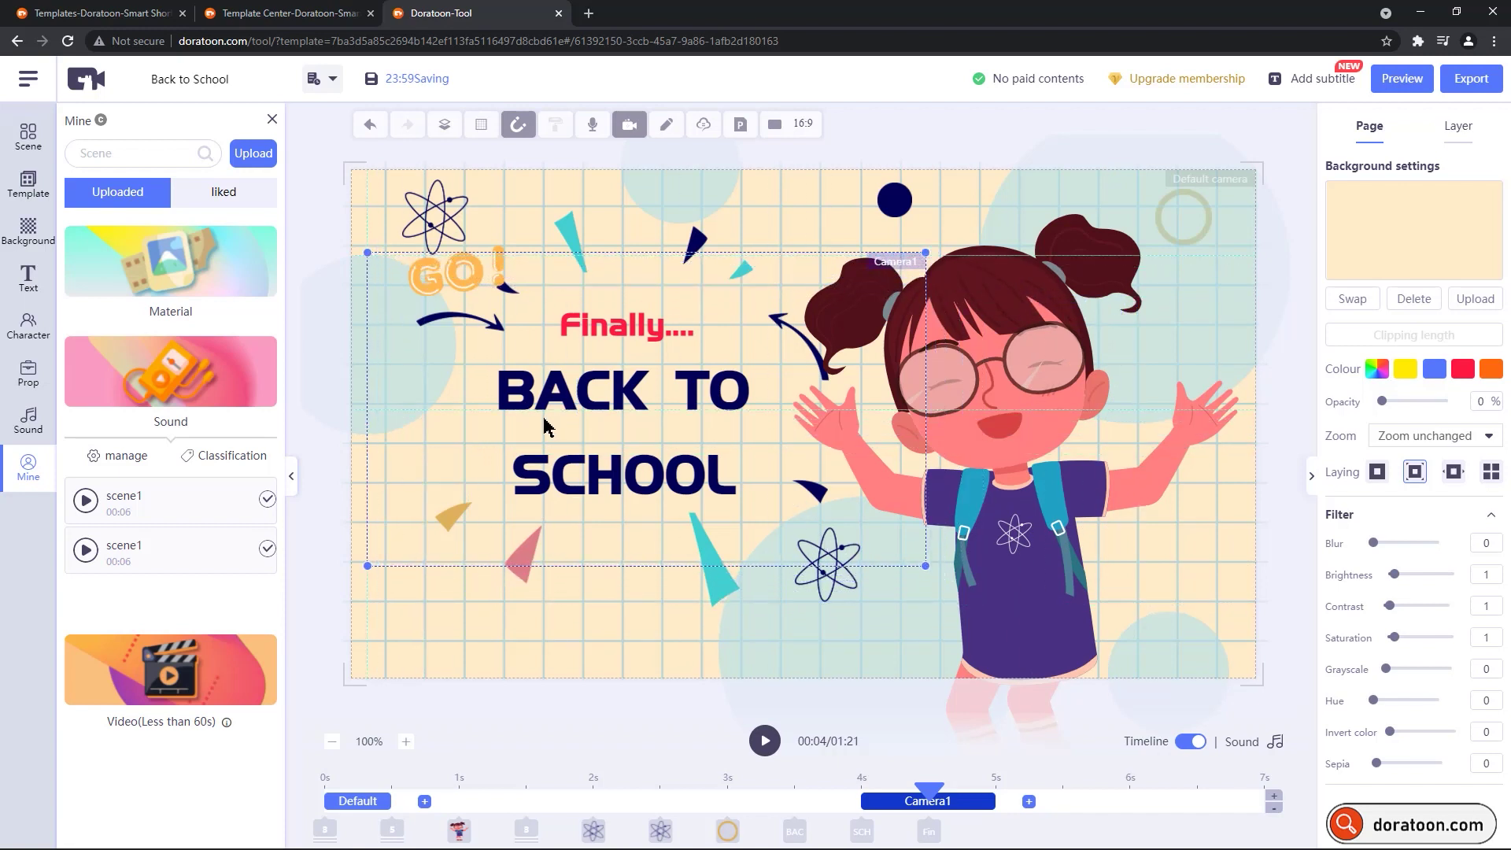
- Add Camera2 after Camera1, widened to nearly the full scene, then replay from 0 seconds
click(1029, 802)
click(1094, 806)
drag(1031, 550, 1256, 677)
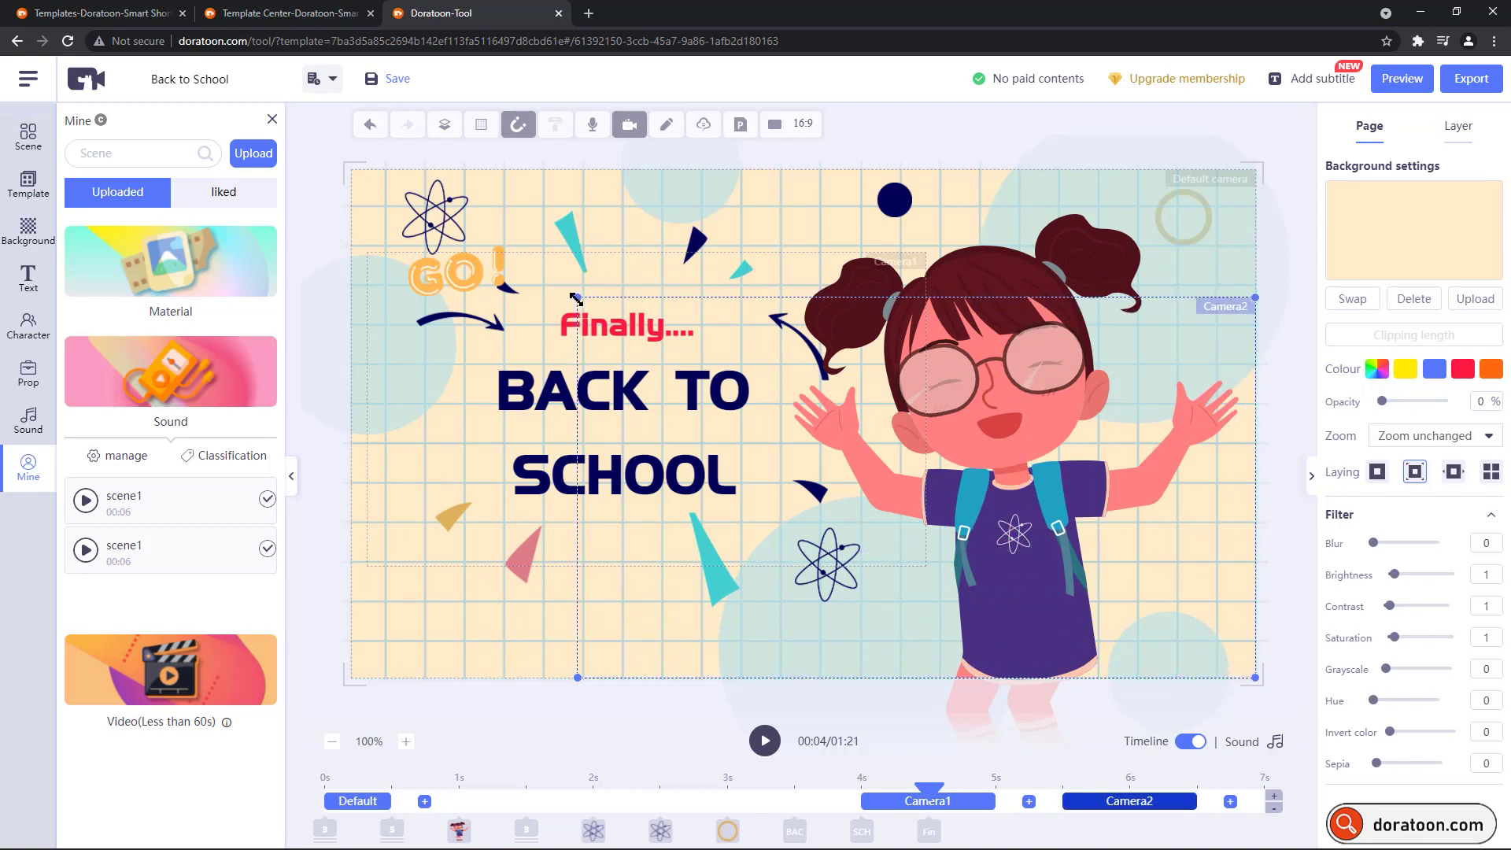
drag(577, 298, 350, 170)
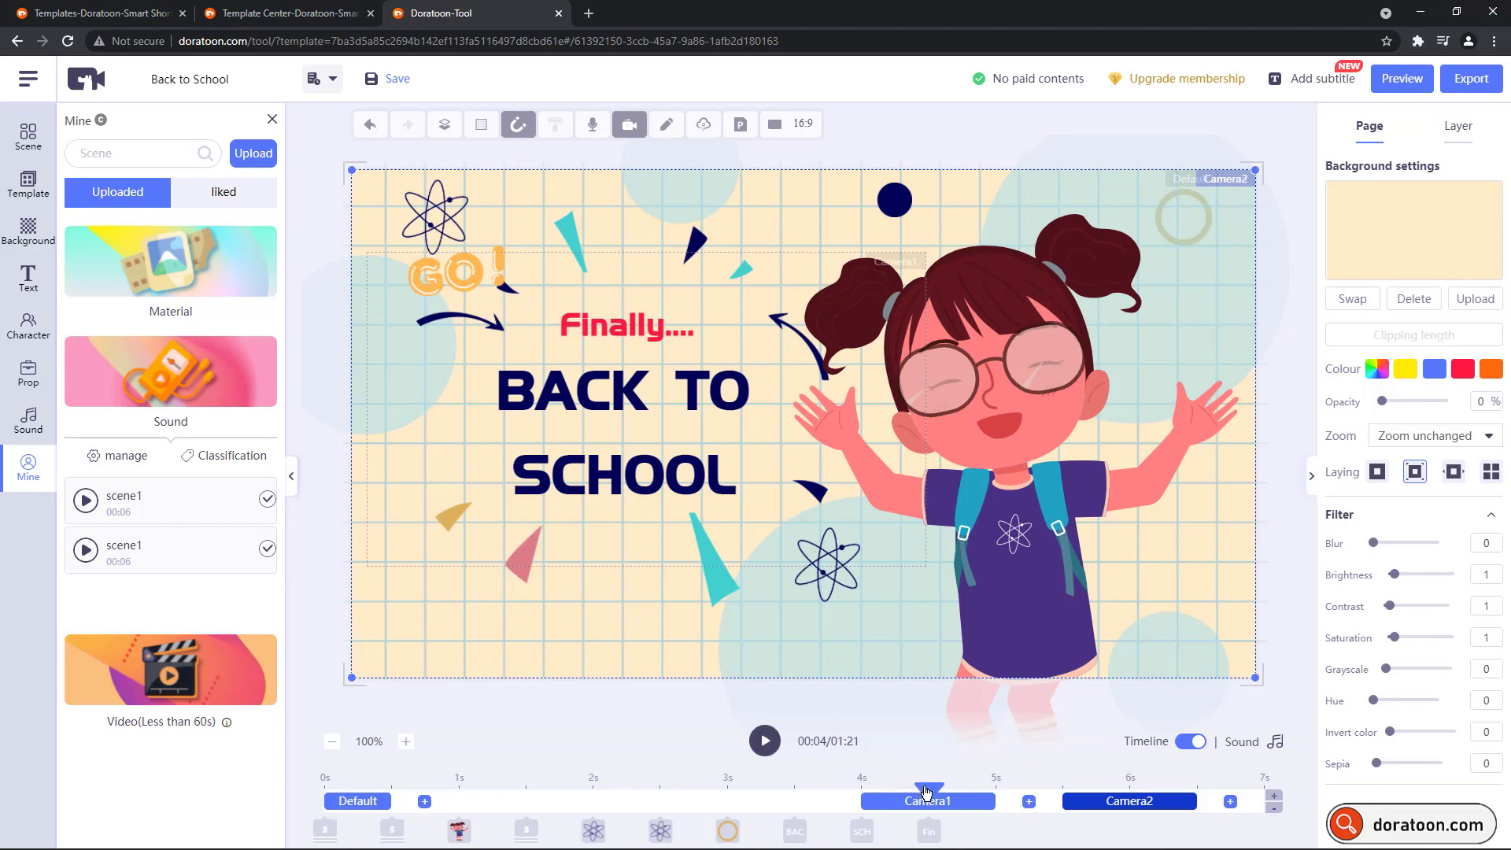
drag(842, 777, 307, 769)
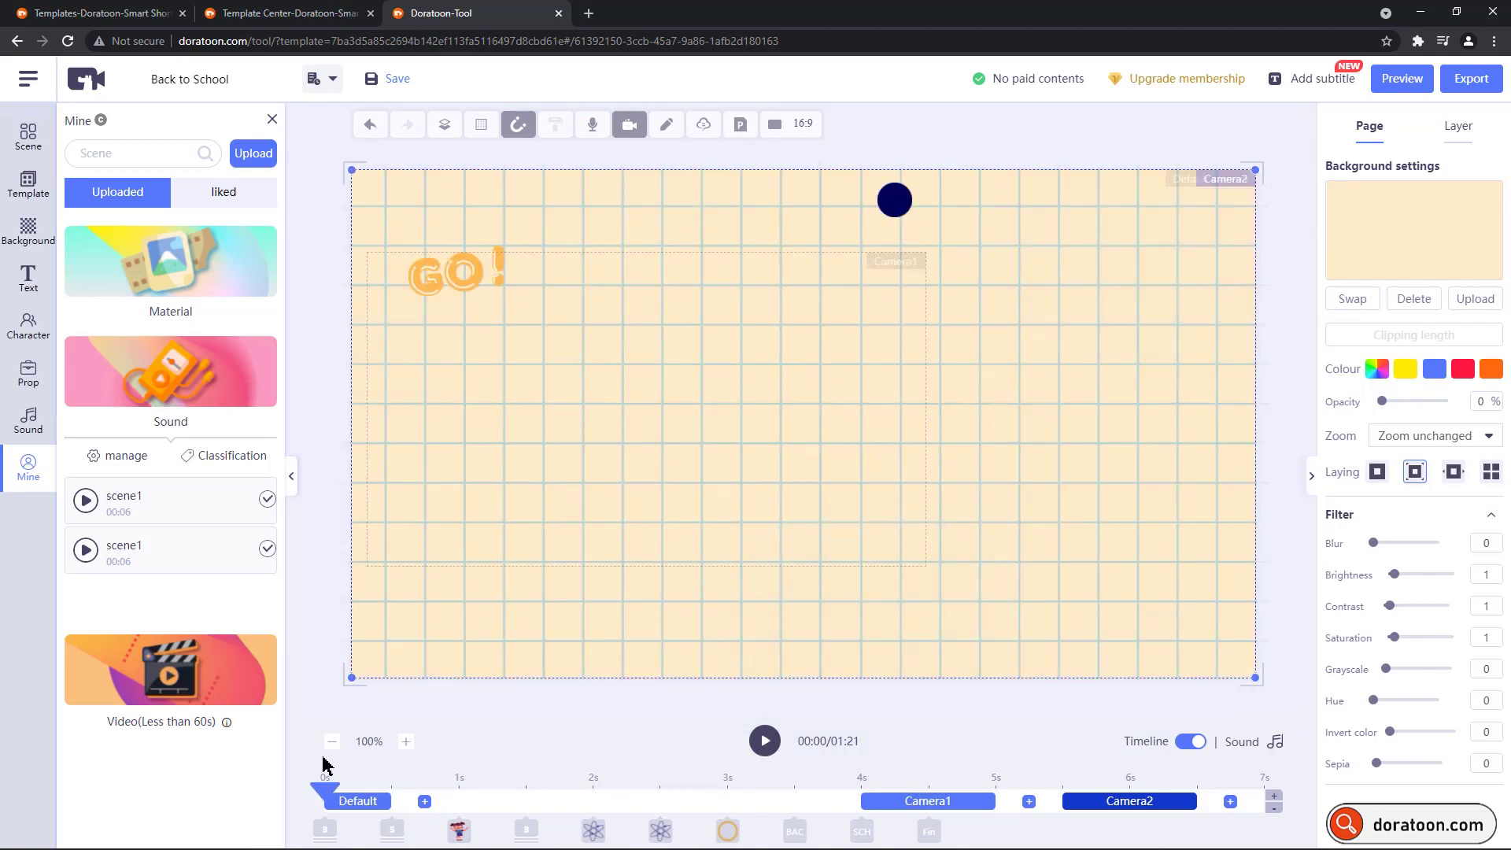
click(763, 743)
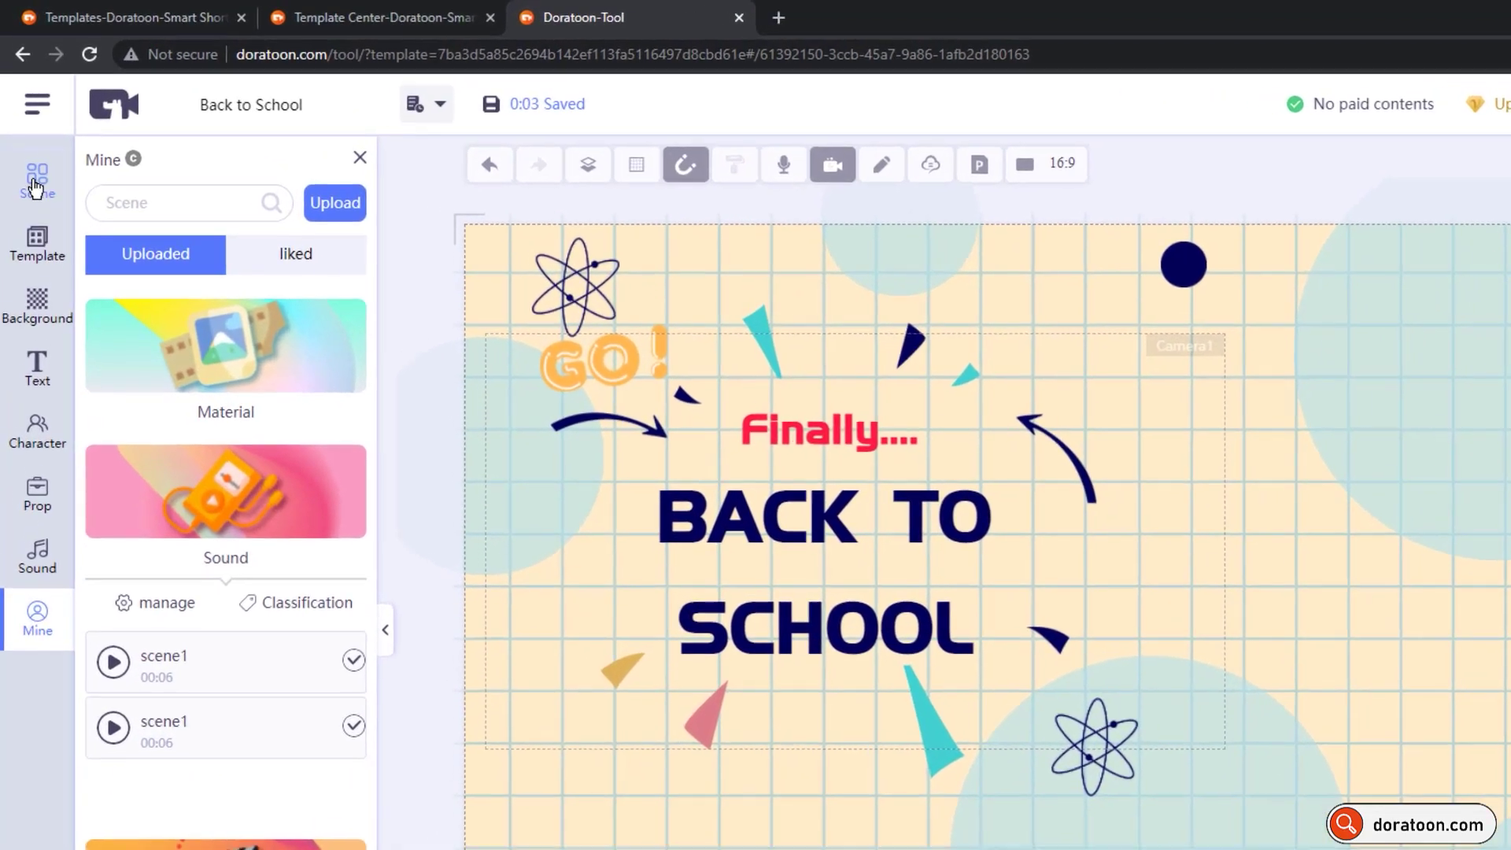
- Give the backpack-and-masks page an AI voice-over reminding about extra masks, books and pencils, and preview it
click(28, 135)
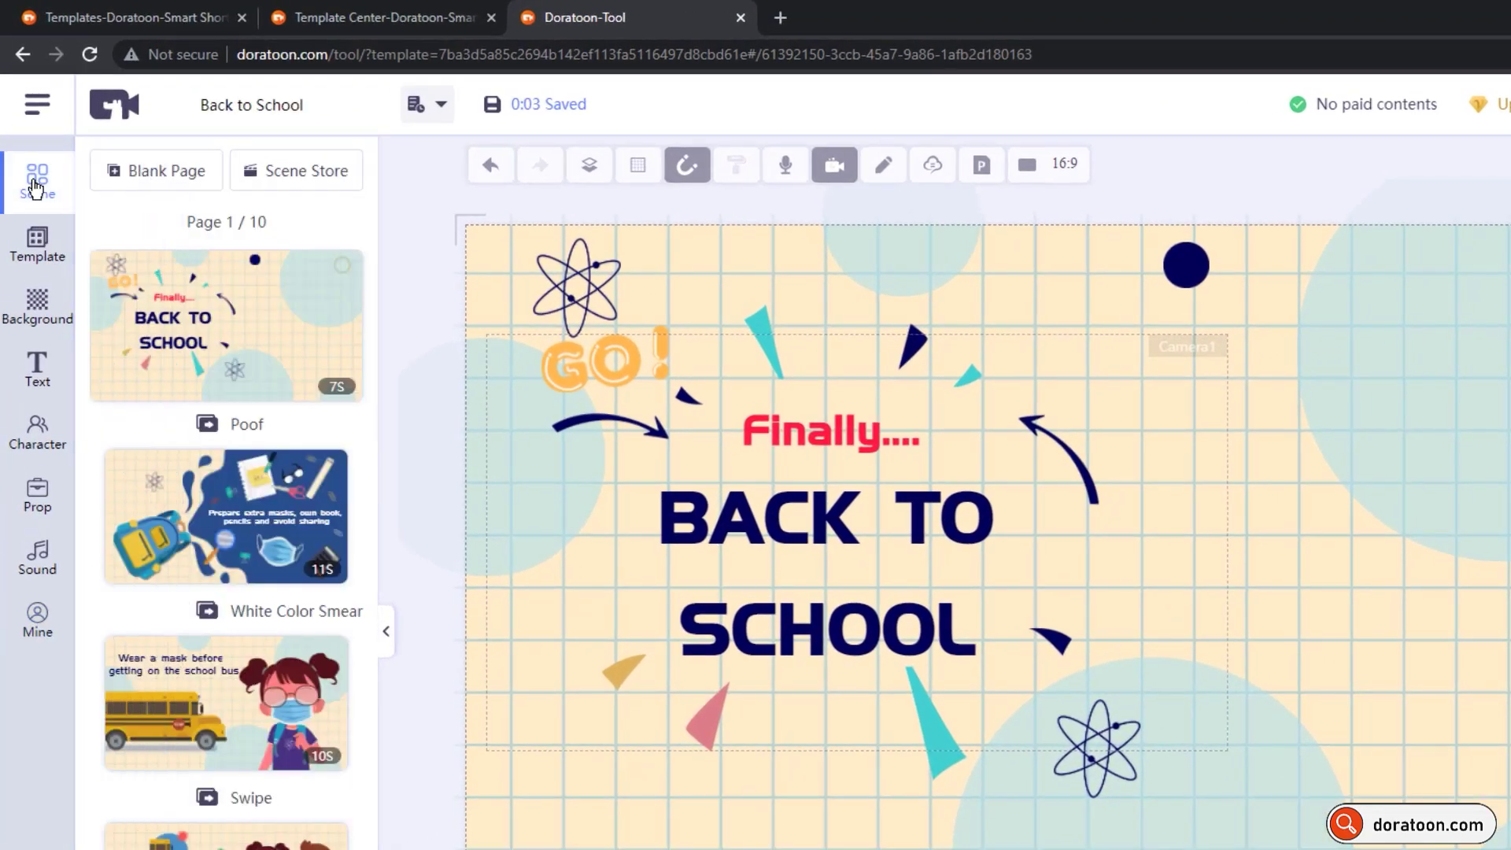
click(226, 513)
click(37, 557)
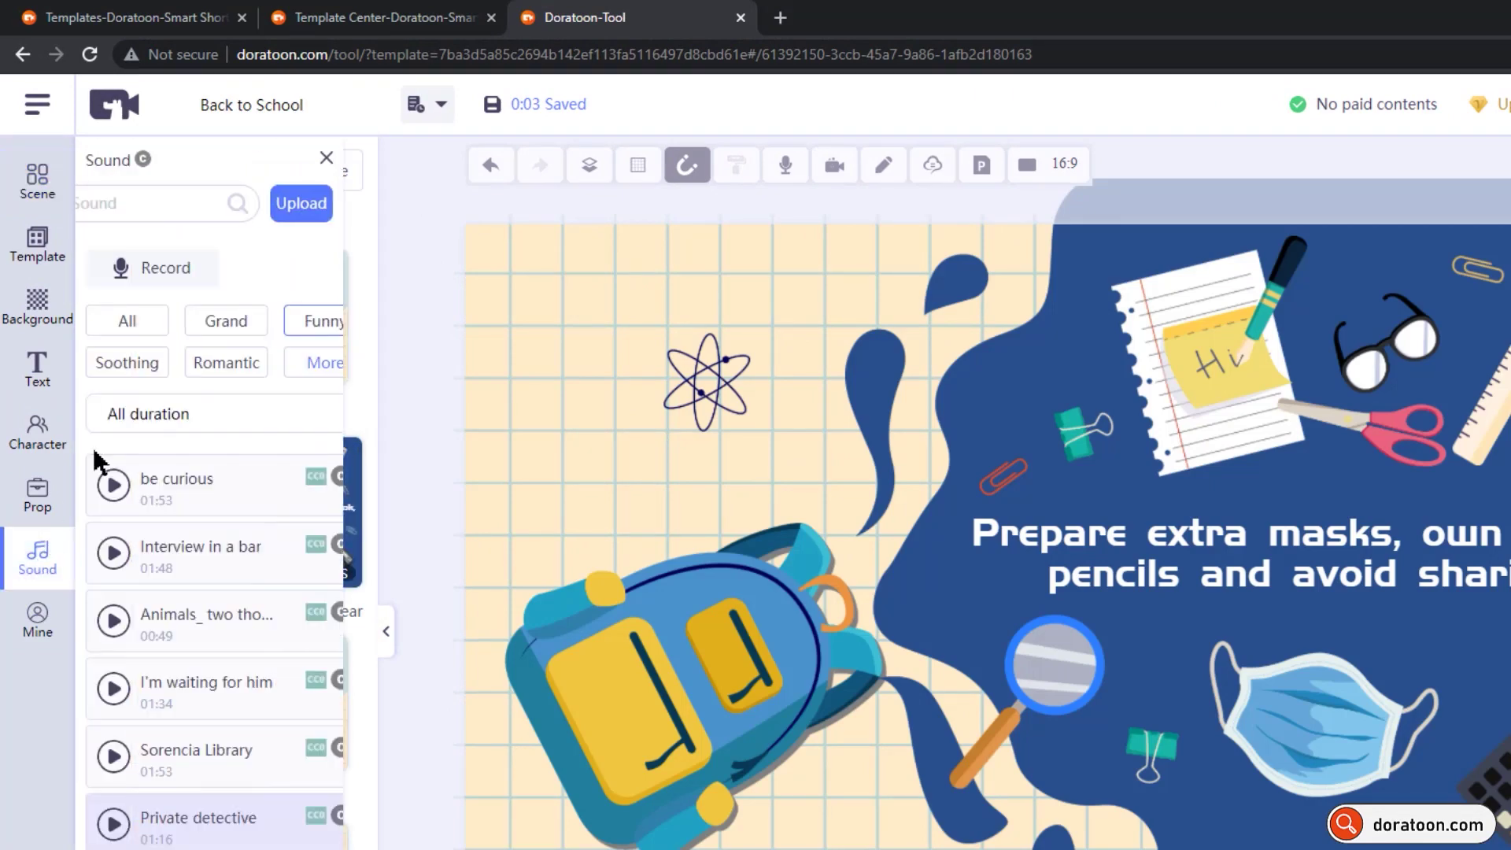
click(149, 288)
click(516, 417)
click(1020, 668)
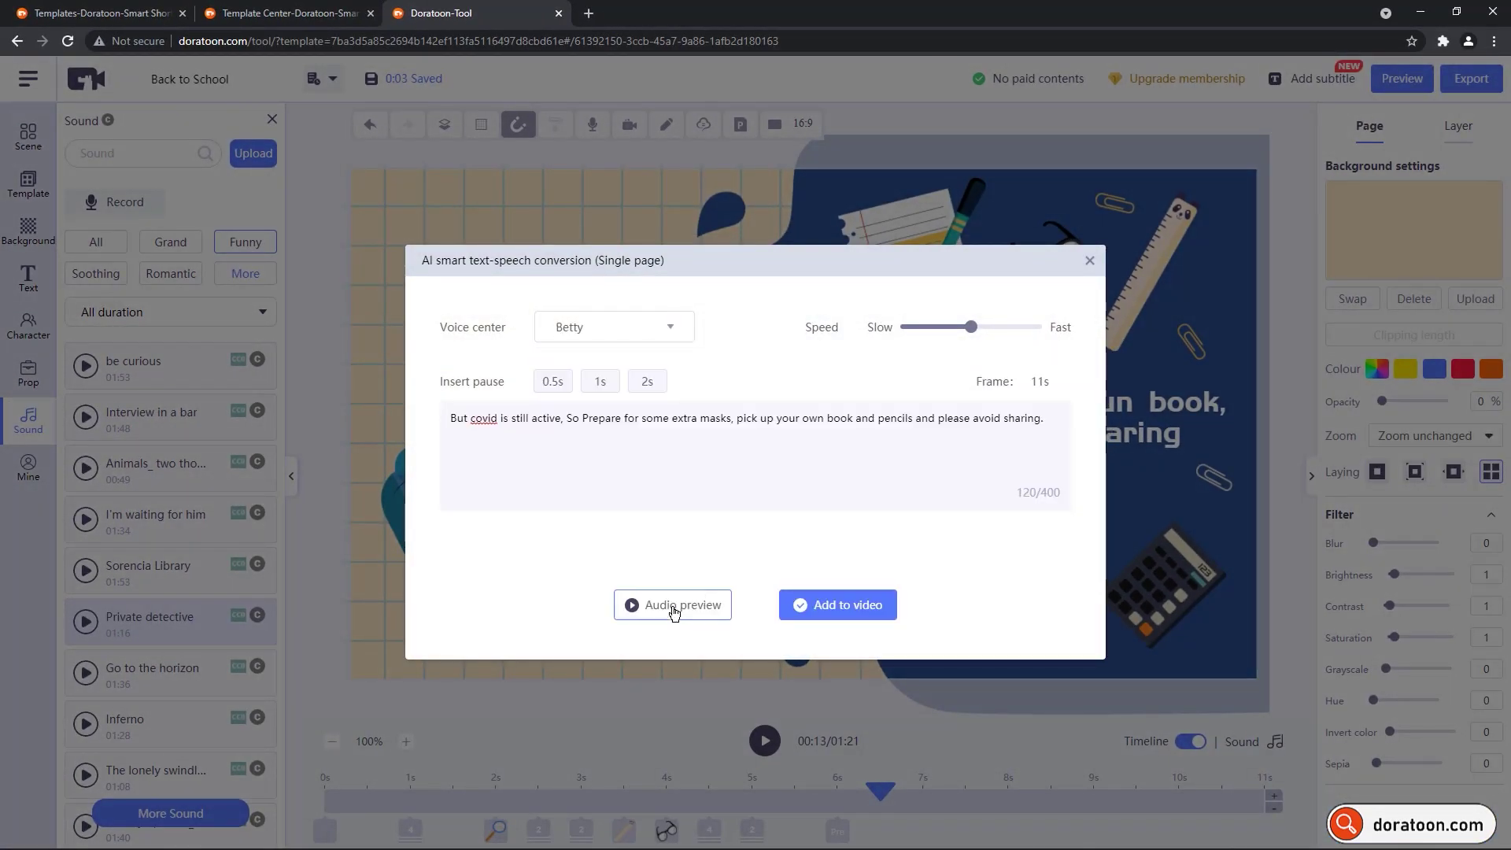
click(674, 605)
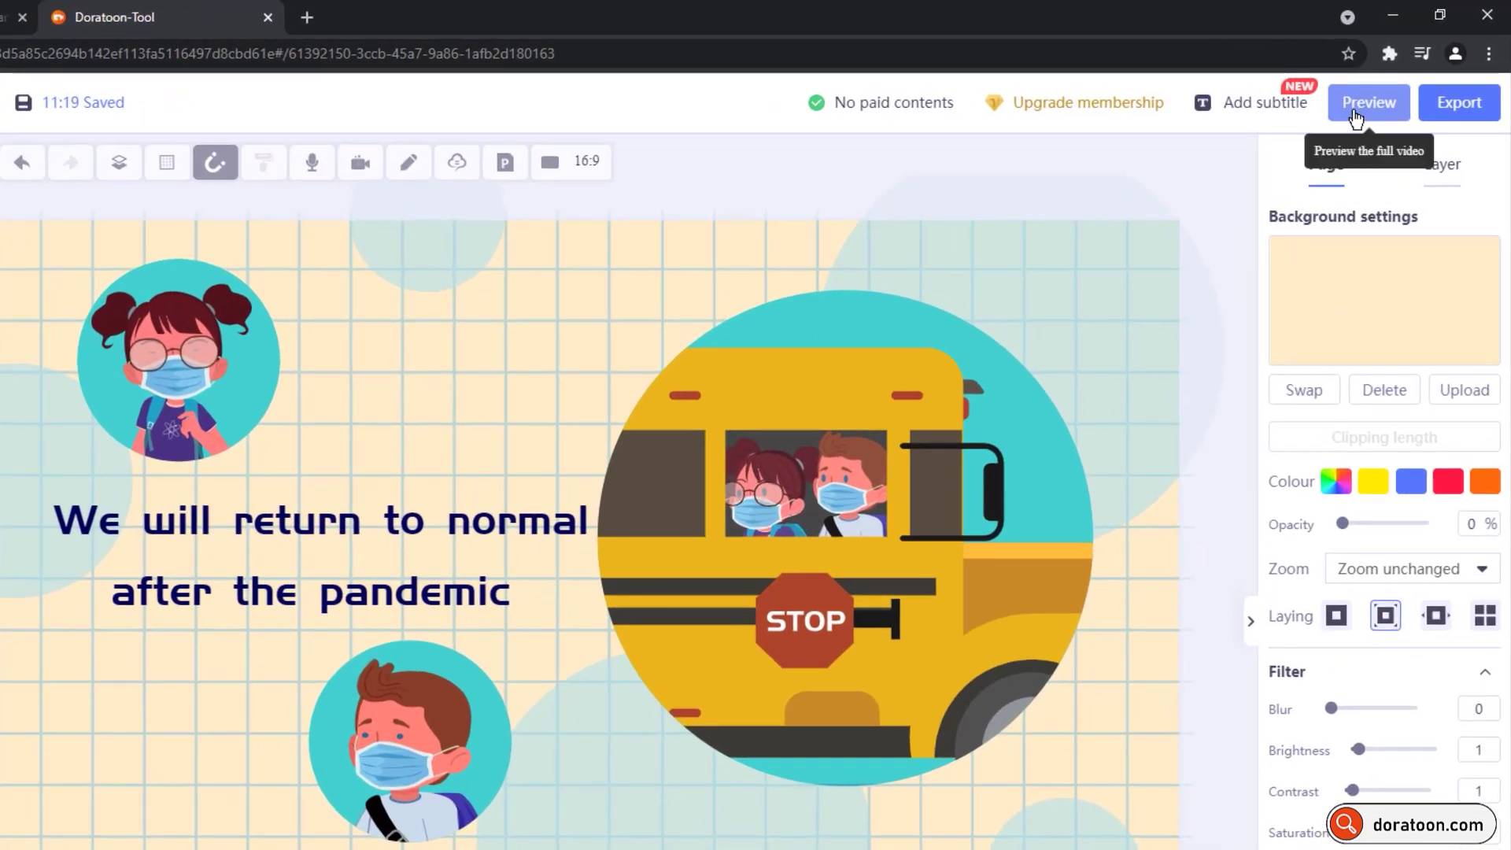
click(1355, 118)
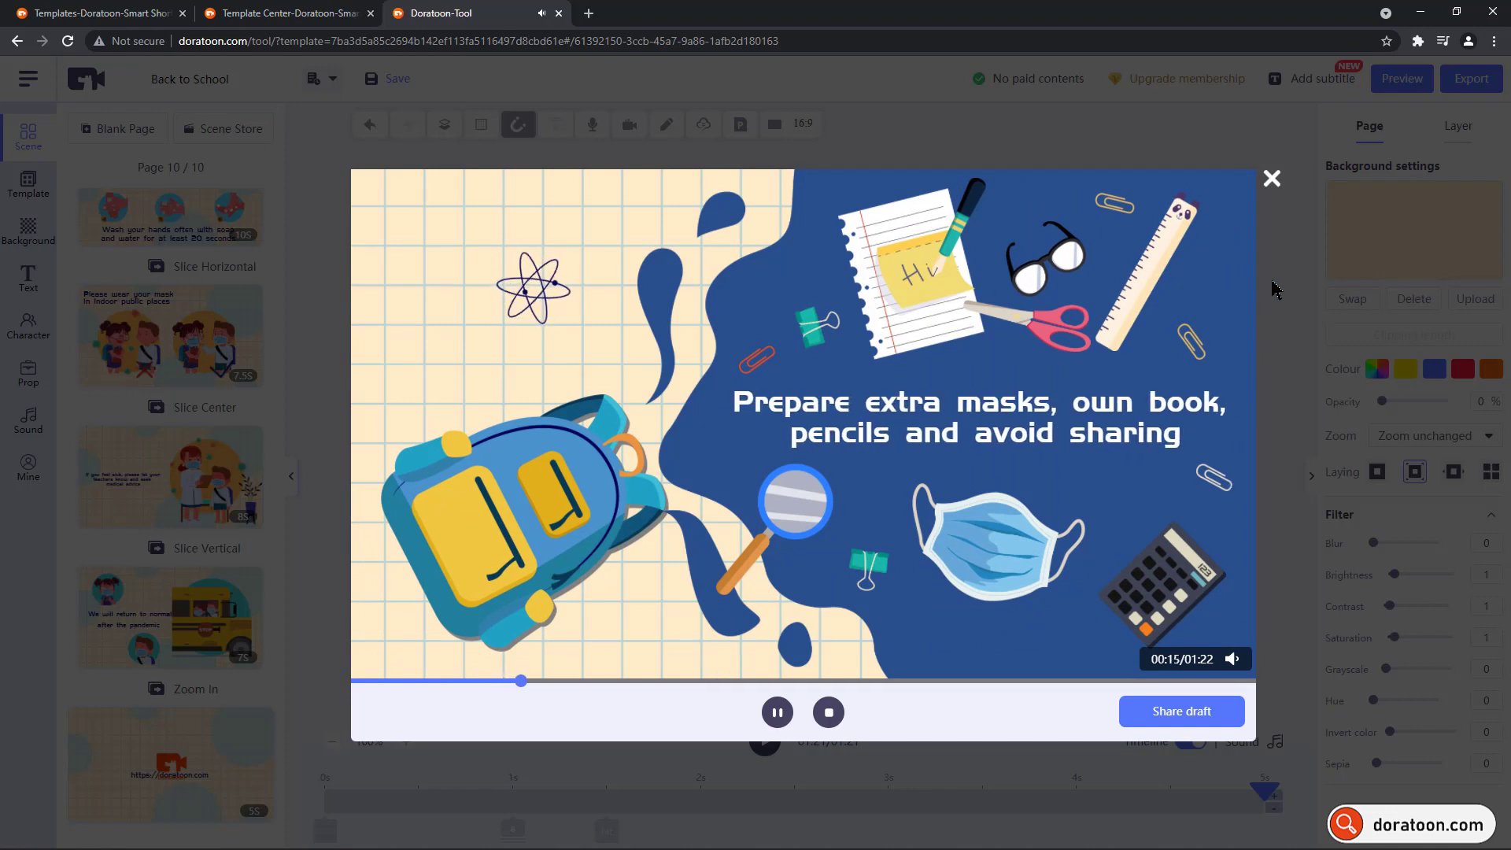
click(1272, 180)
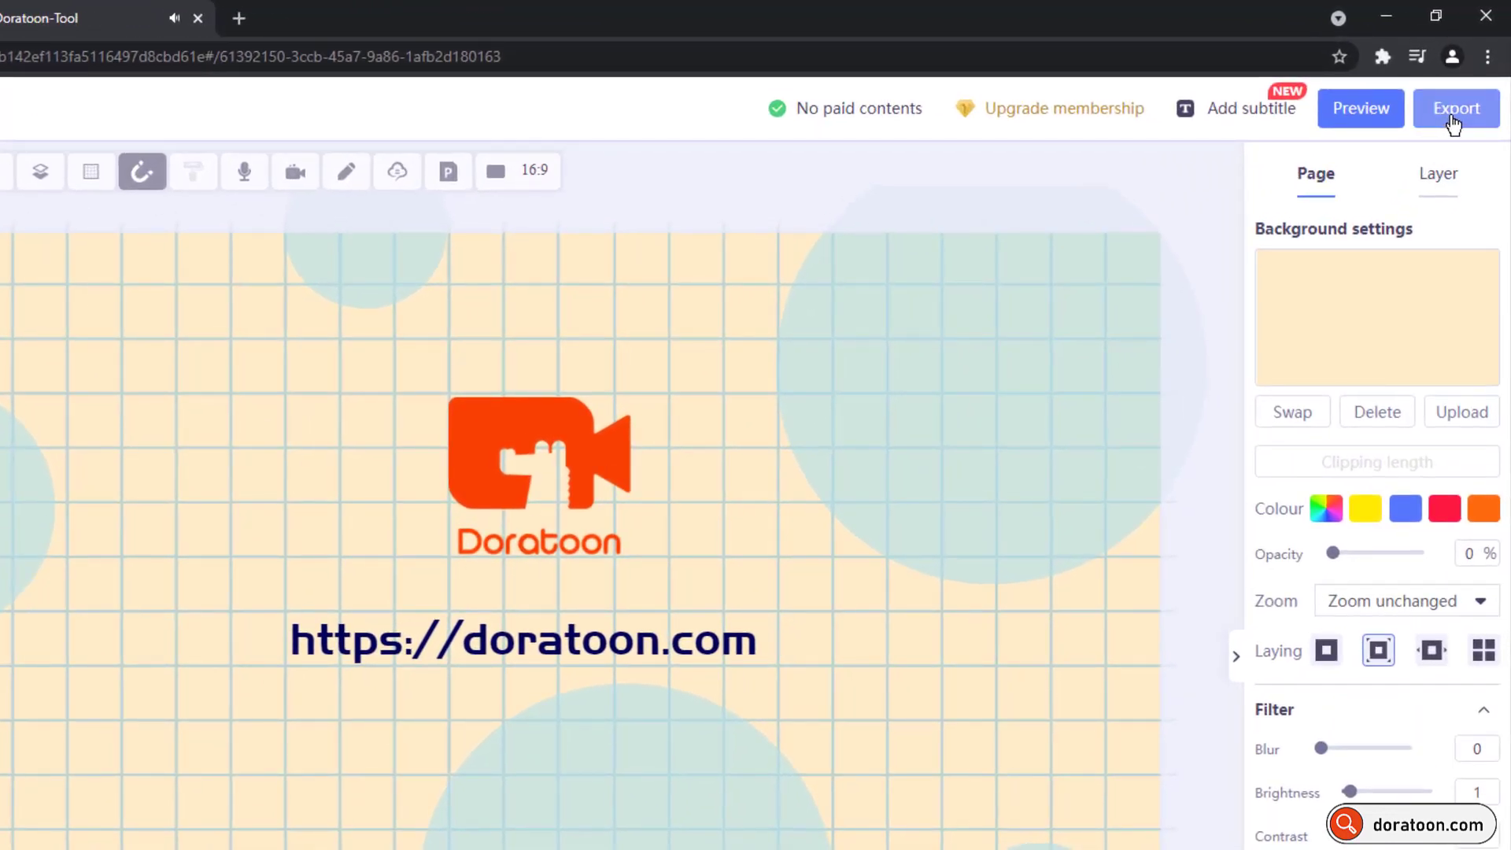
- Export the Back to School video at Ultra-definition 1080P with the default watermark
click(1453, 124)
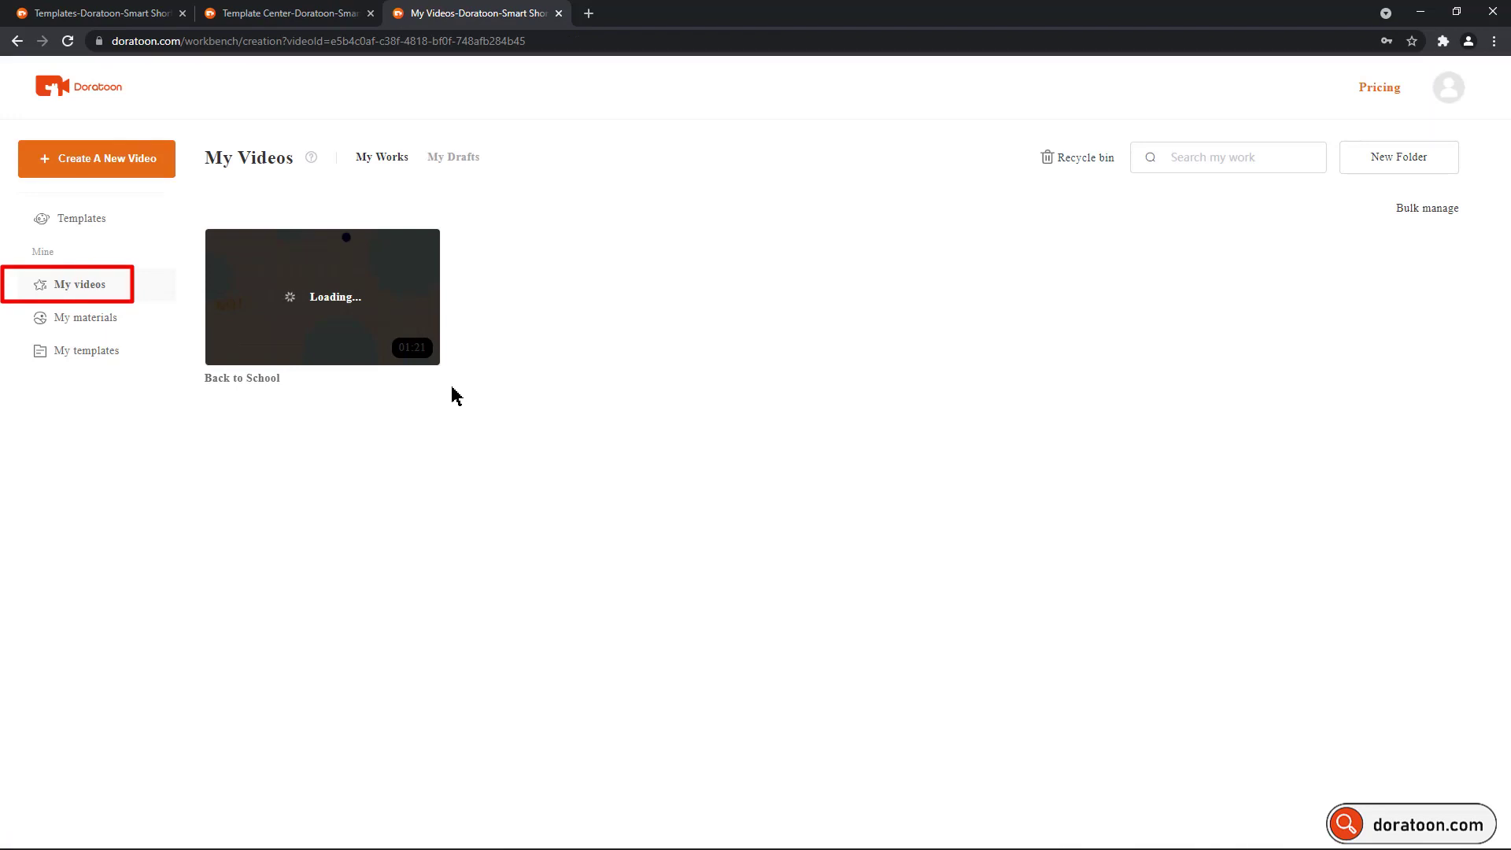
- Download Back to School.mp4 from My Videos and open it for playback in VLC
mouse_move(393, 284)
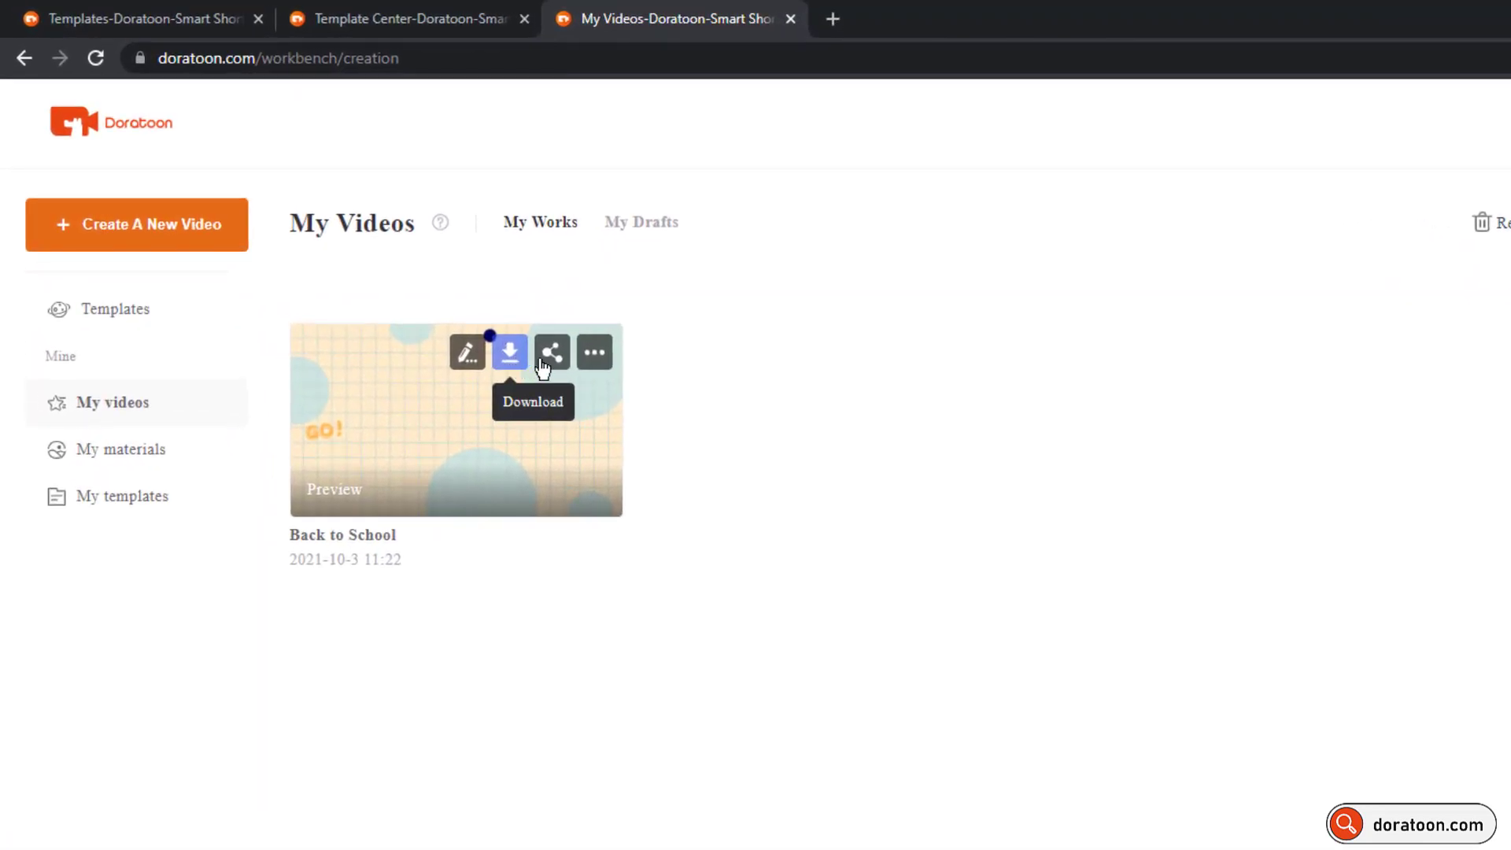
click(600, 358)
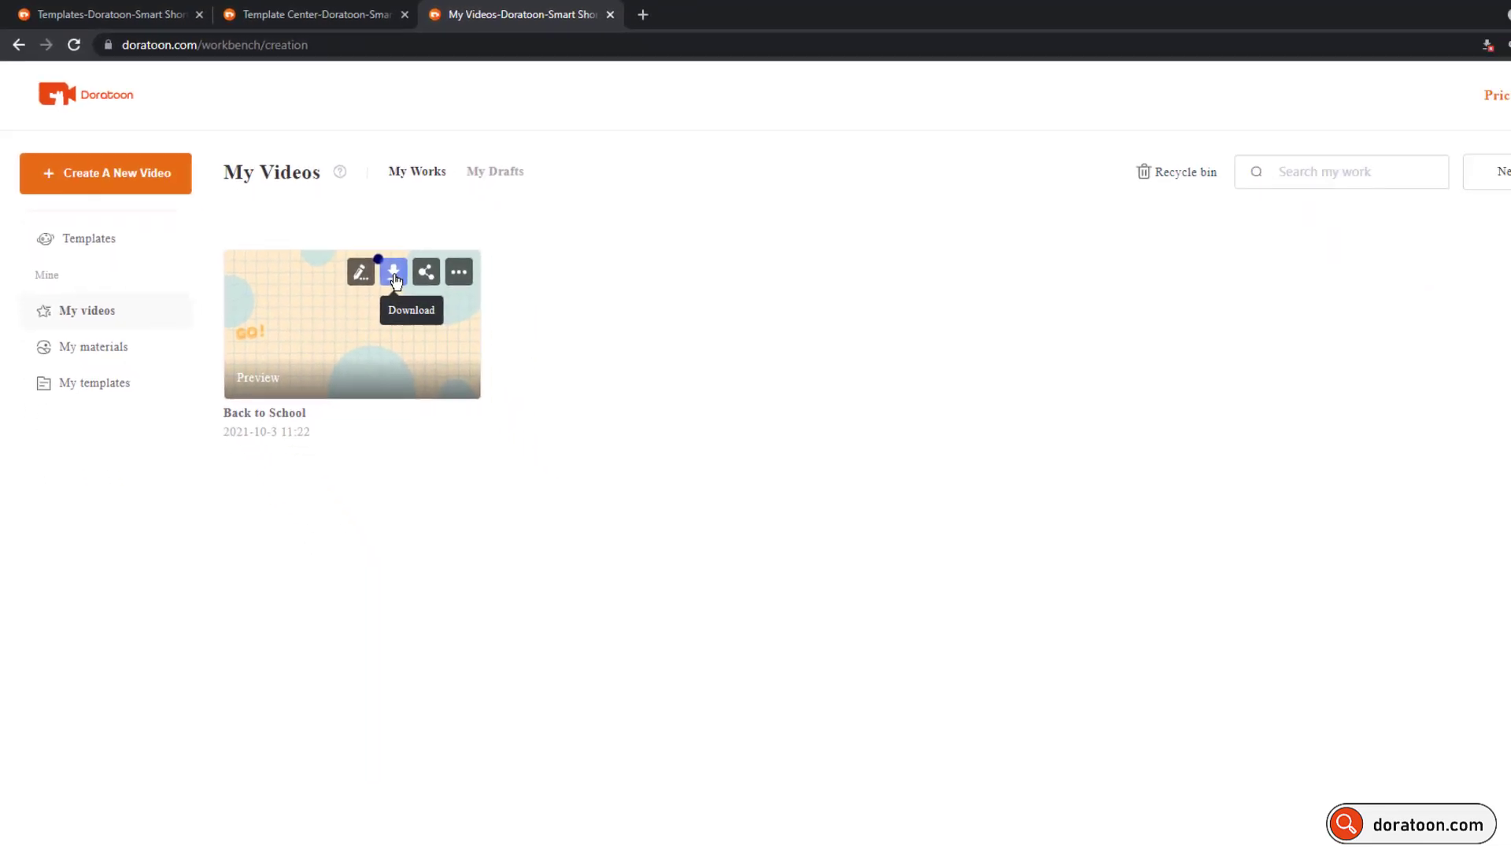
click(395, 280)
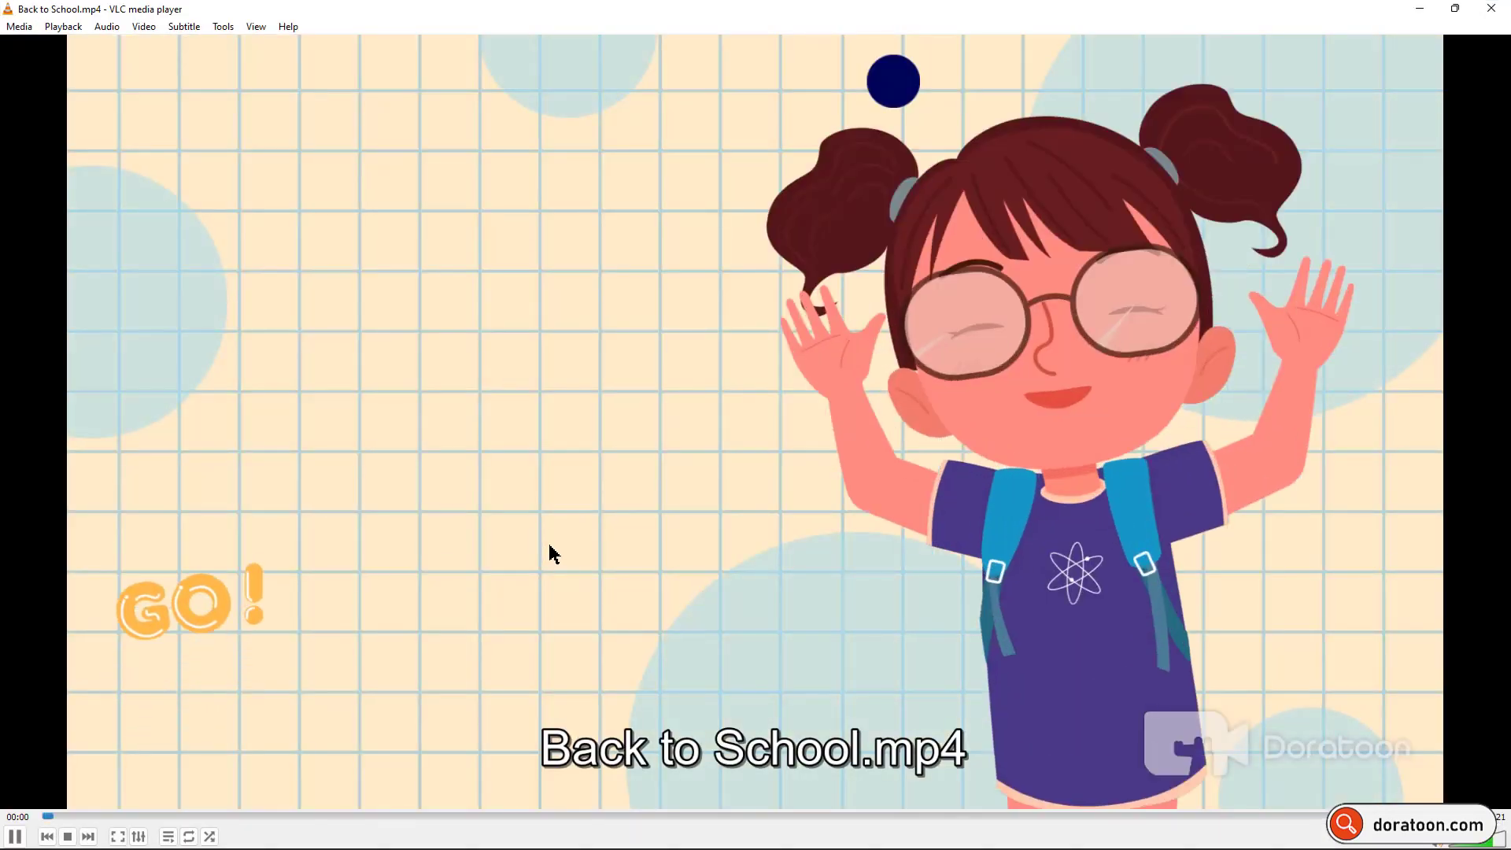
double_click(551, 551)
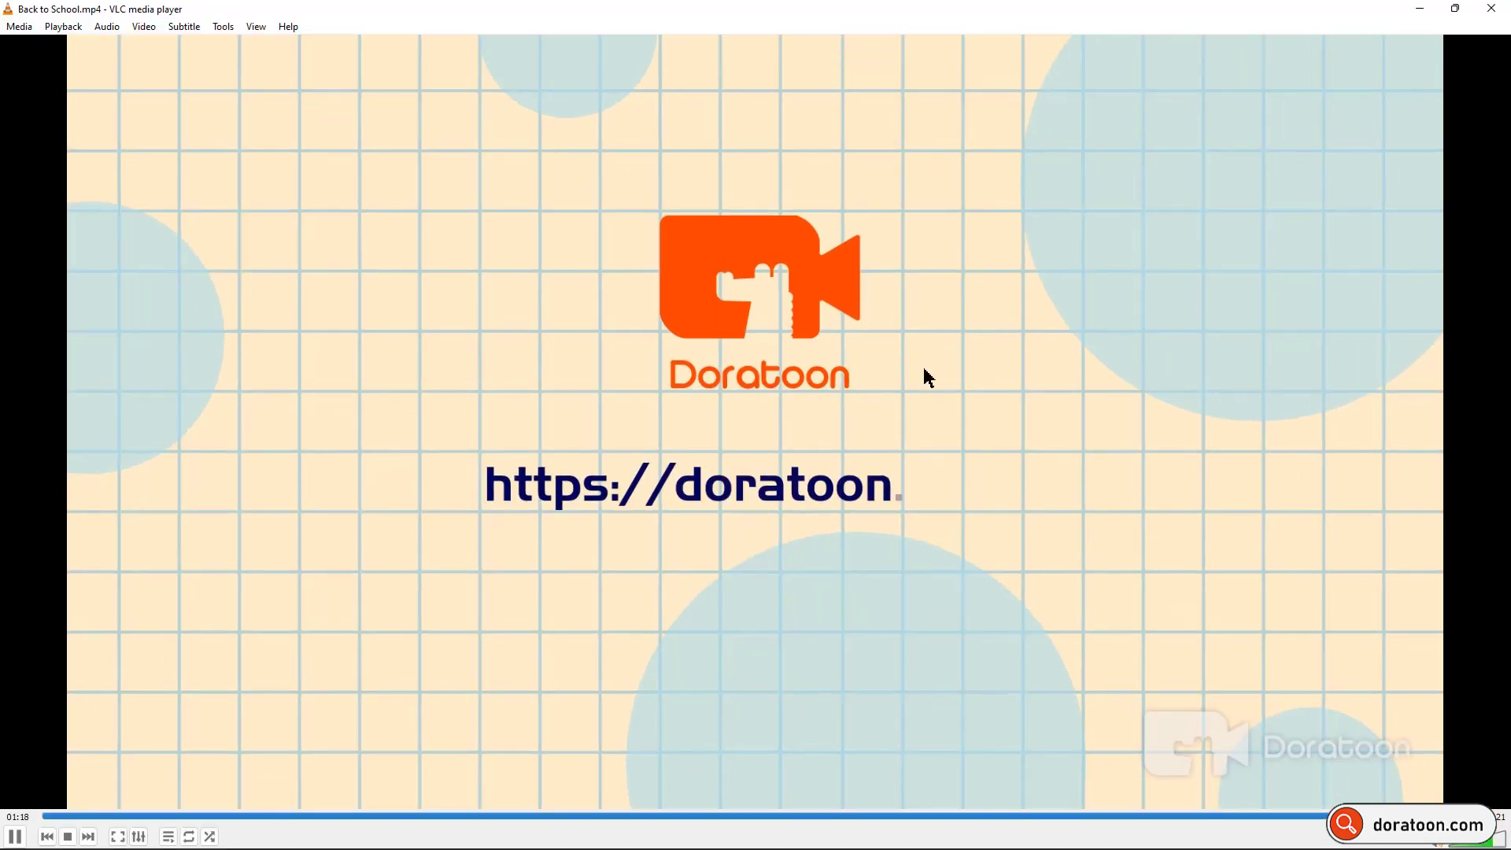
- Close VLC after the video plays through to its closing Doratoon logo
click(1500, 8)
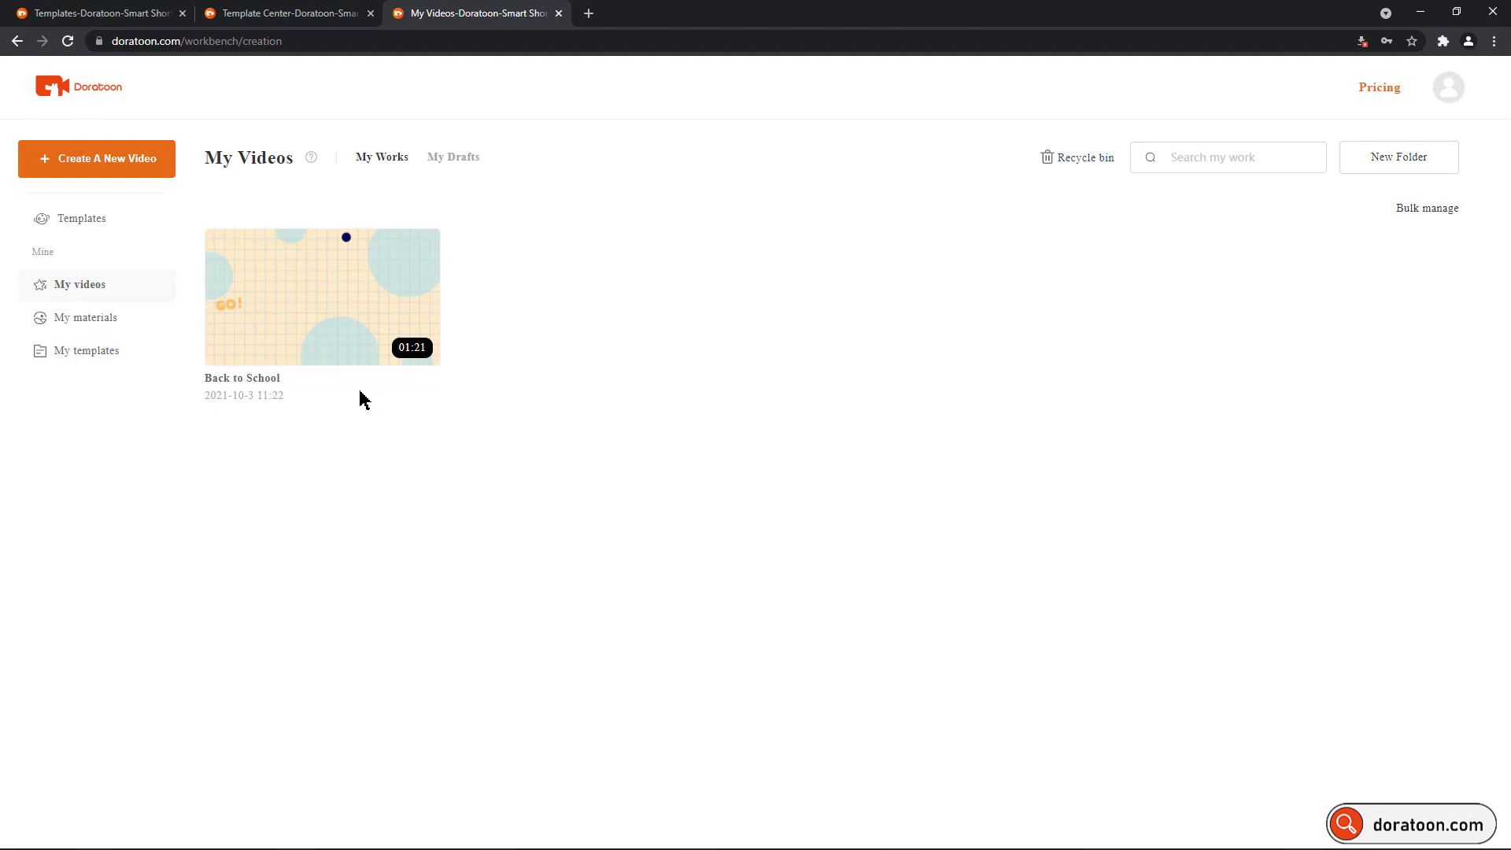
- Create a new horizontal 16:9 video with blank pages and the train-station background
click(114, 160)
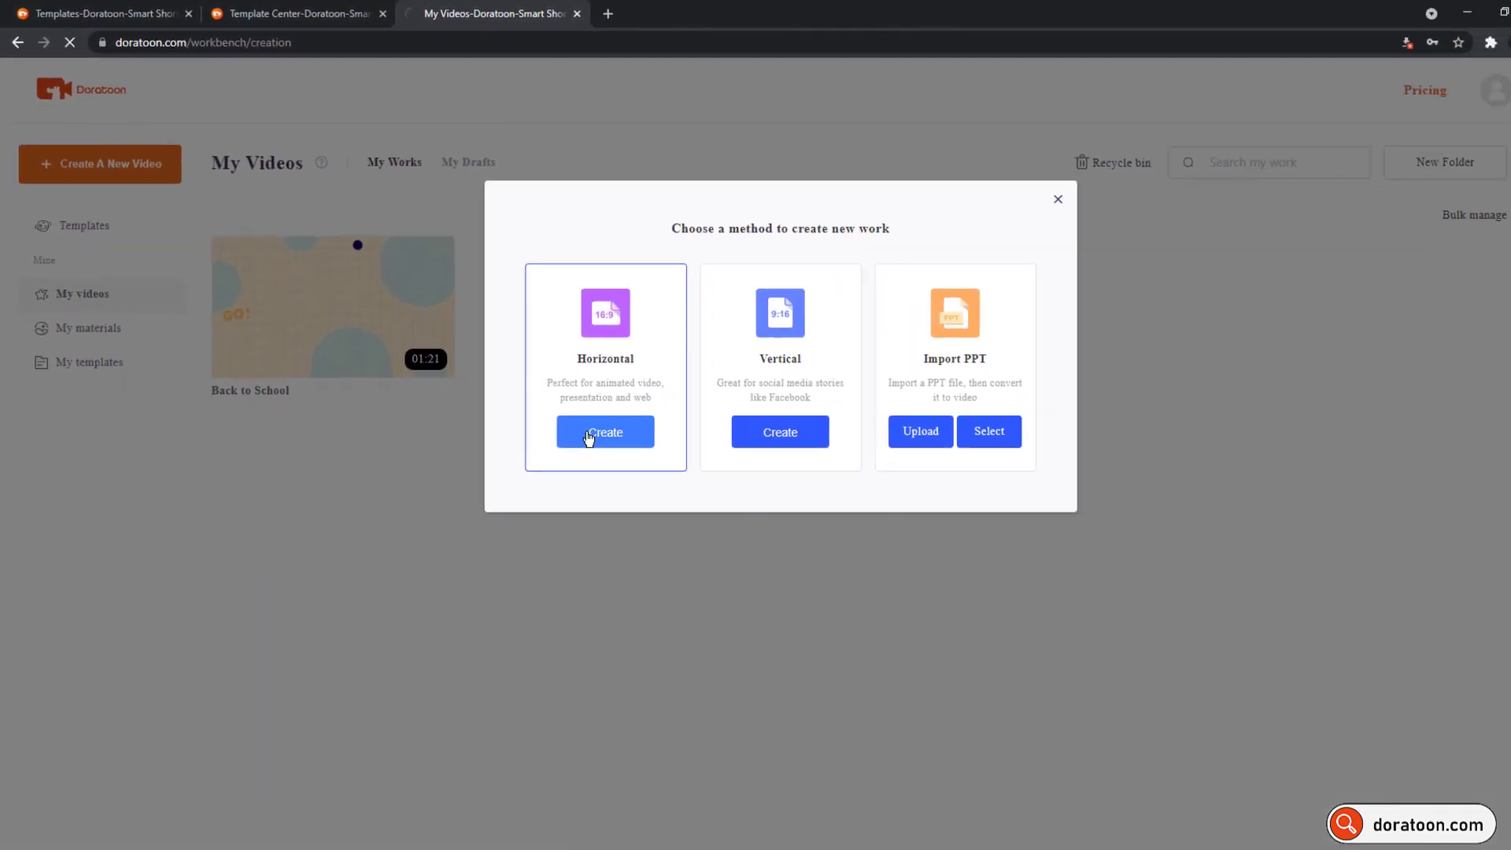
click(744, 547)
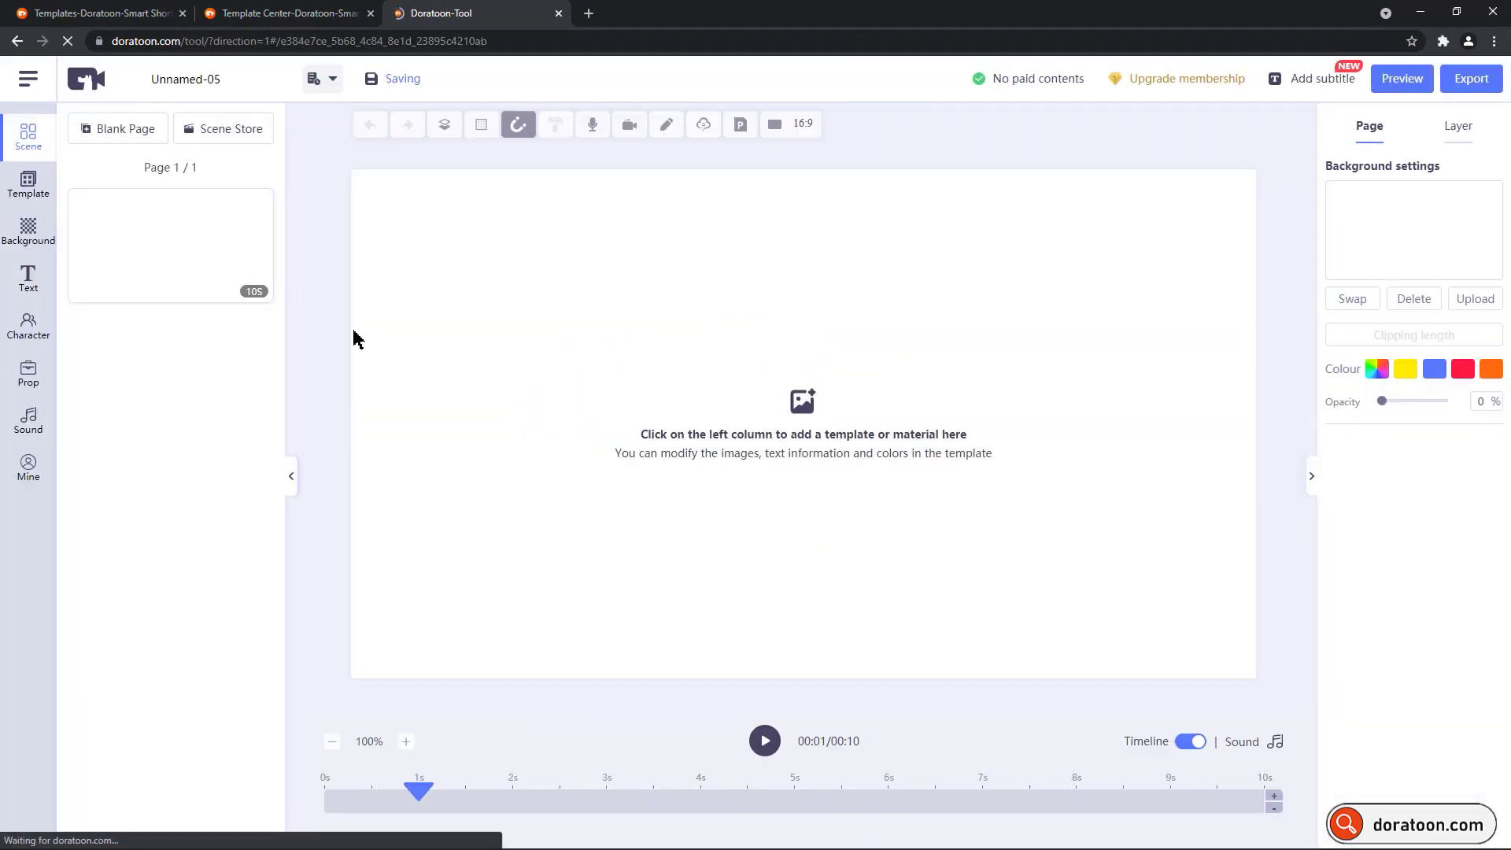
click(127, 134)
click(128, 133)
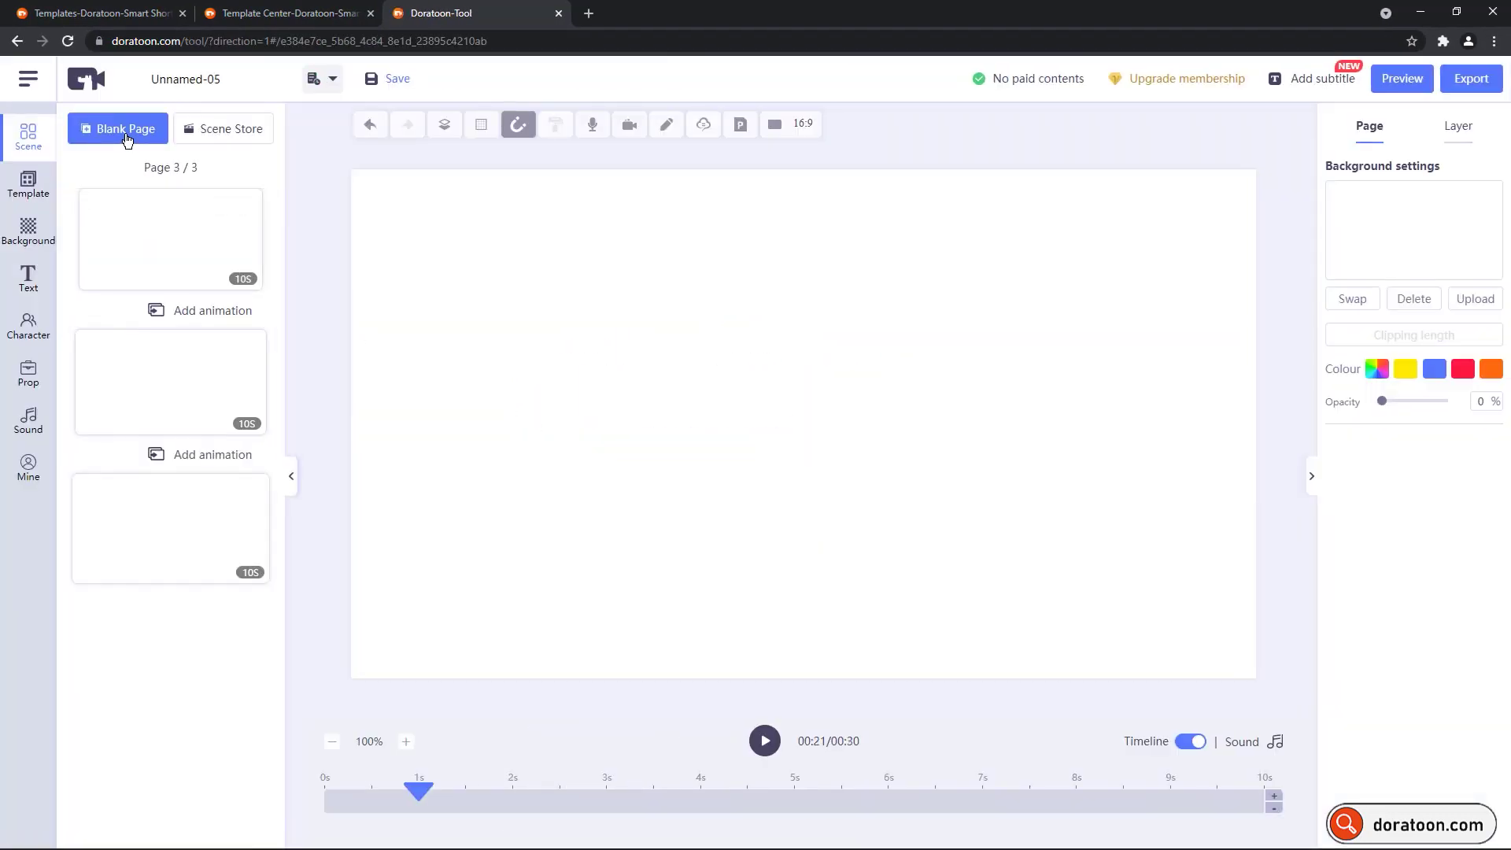
click(29, 229)
click(168, 285)
click(229, 405)
- Add a heading text, an old-man character and a notepad prop, opening the notepad's animation settings
click(28, 277)
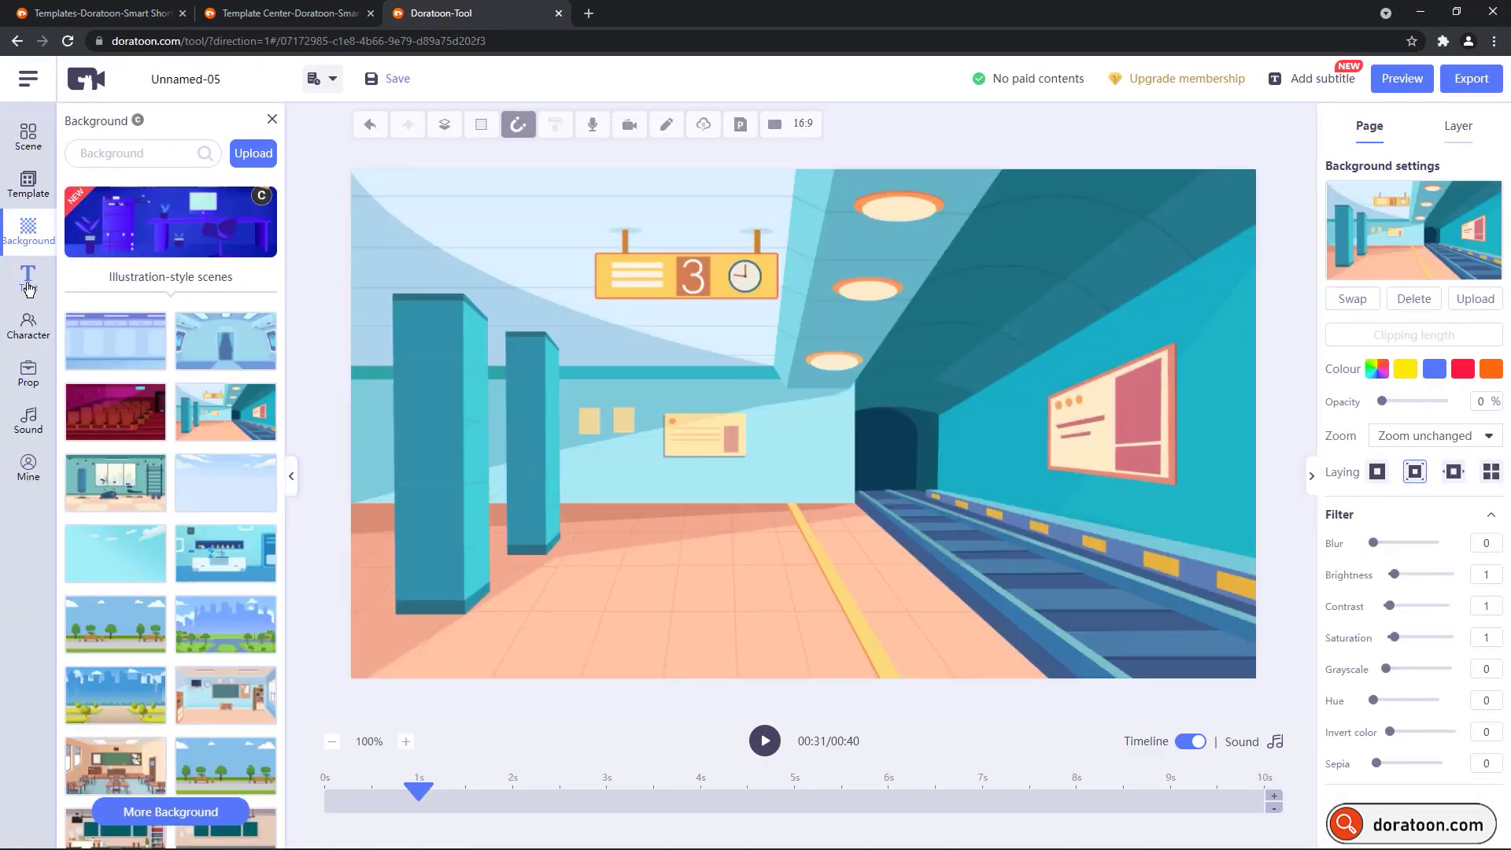
click(170, 200)
click(29, 324)
click(182, 516)
click(100, 339)
click(28, 371)
click(243, 415)
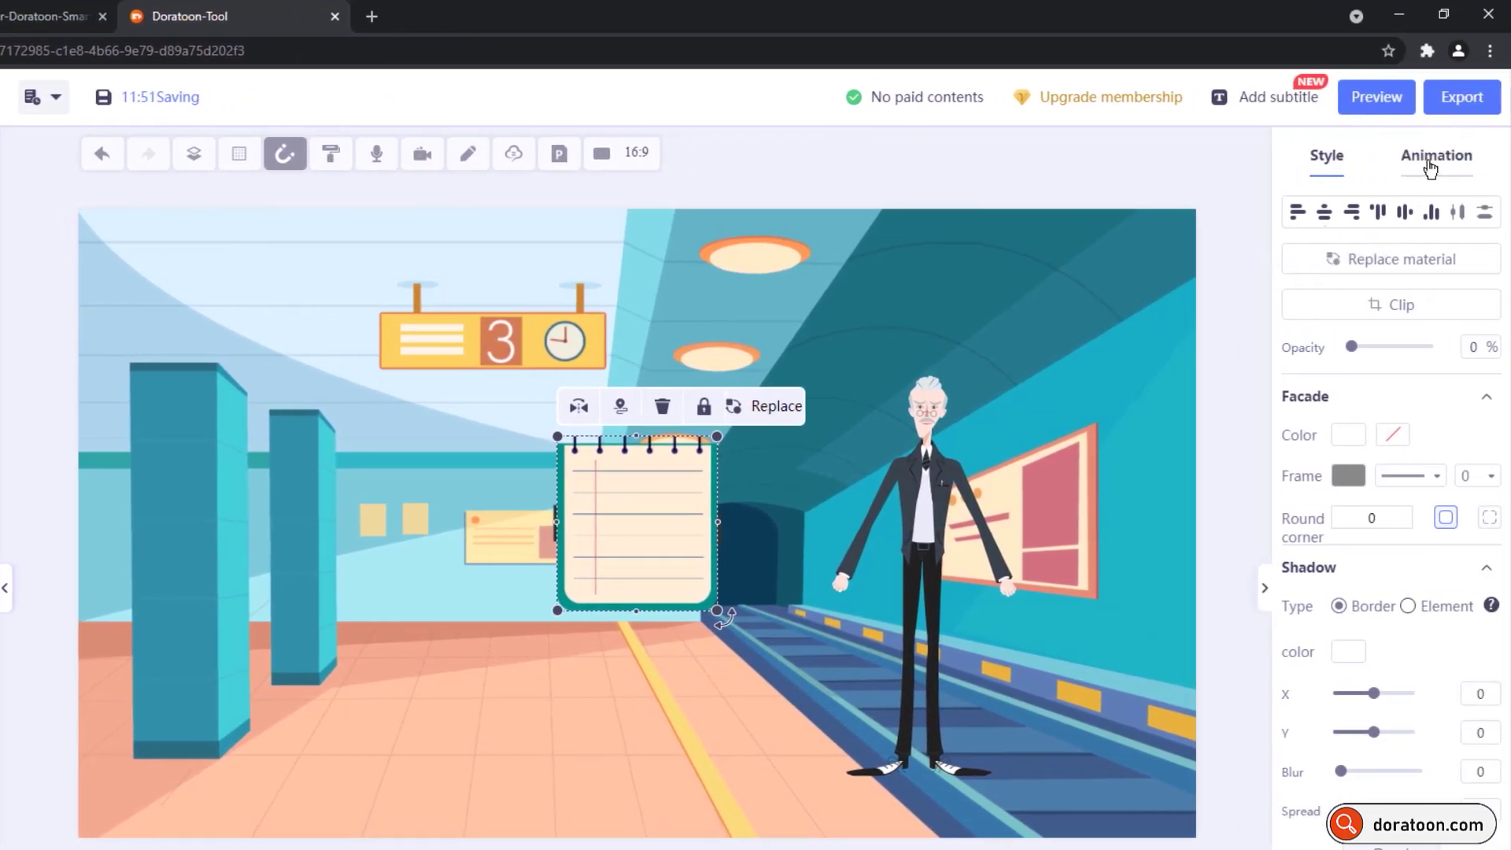
click(1490, 168)
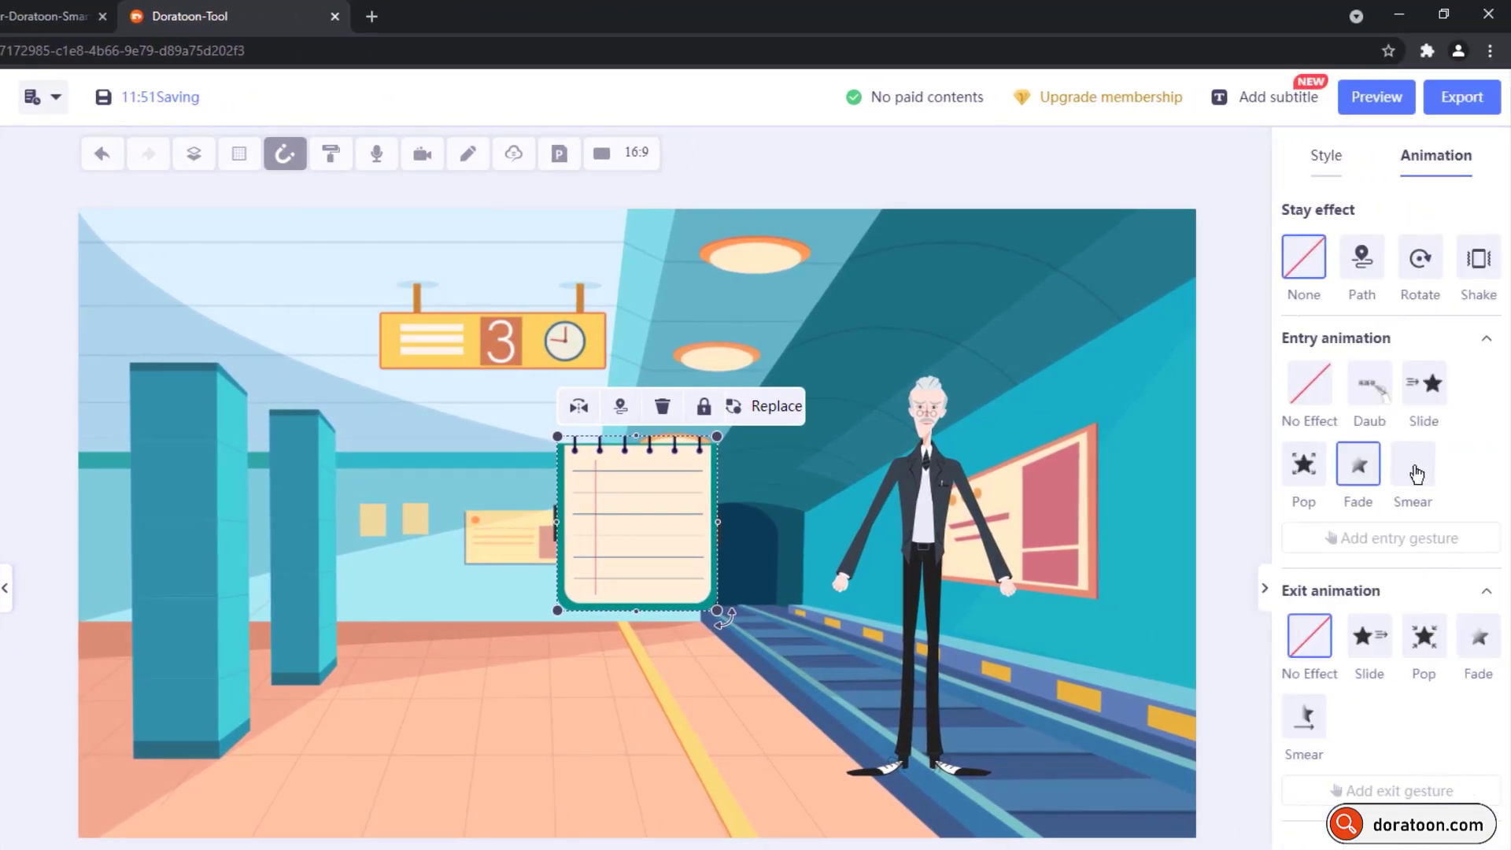